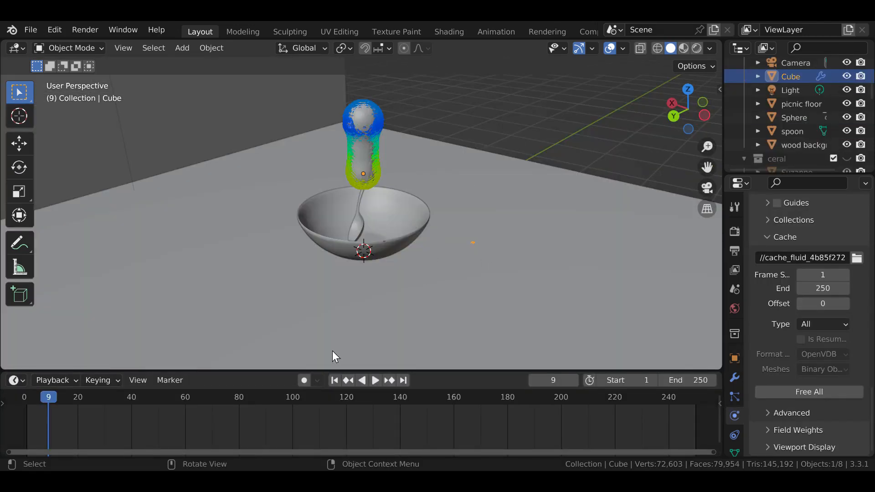
- Play the fluid simulation over the bowl and stop playback partway through
left_click(375, 380)
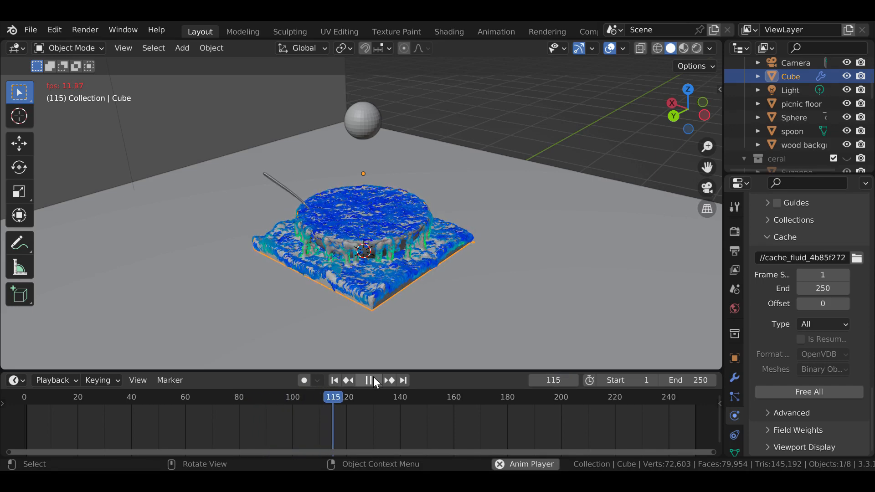
left_click(370, 380)
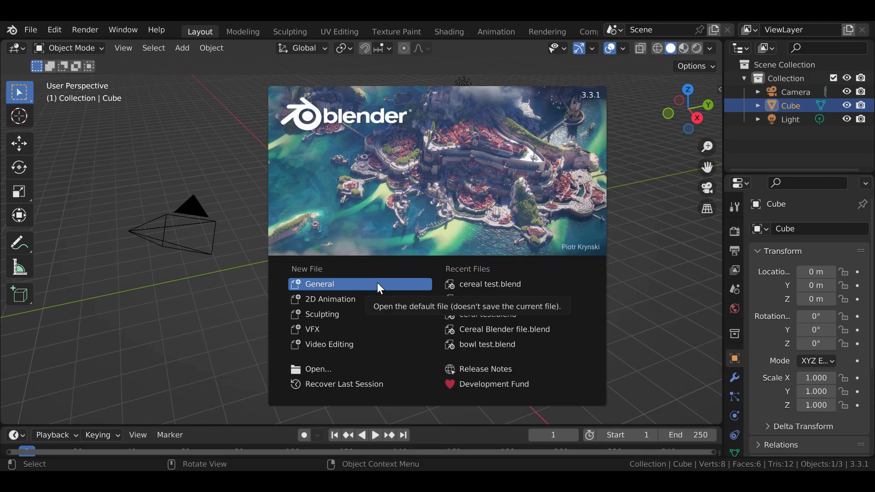
- Start a new General file and delete the default cube
left_click(378, 285)
middle_click_drag(305, 269, 382, 279)
key("x")
left_click(378, 274)
middle_click_drag(375, 267, 369, 287)
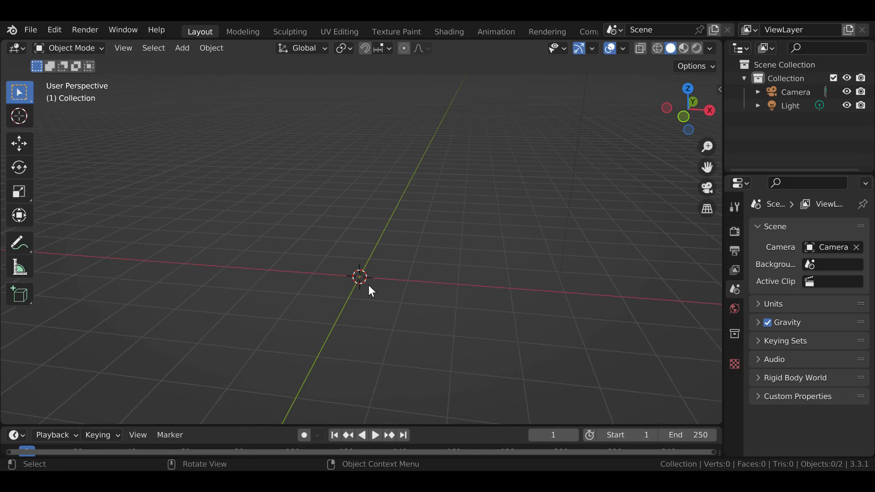
- Add a mesh circle at the origin with 64 vertices
key("shift+a")
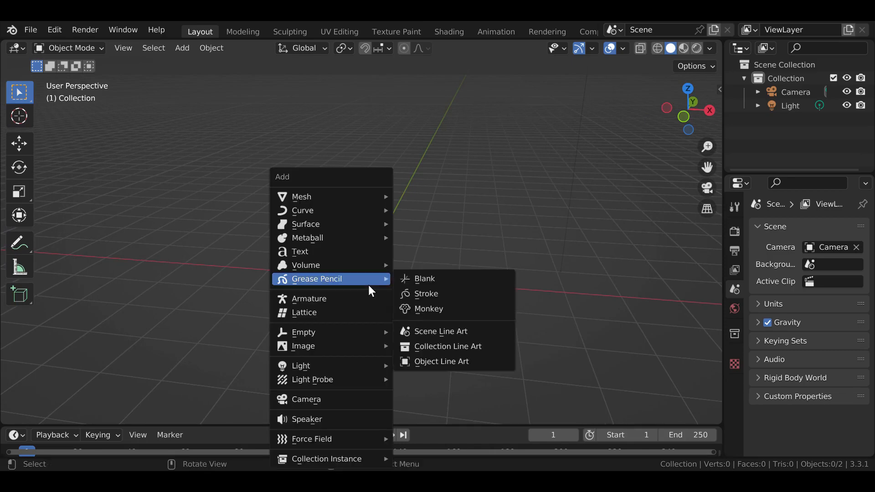
mouse_move(367, 203)
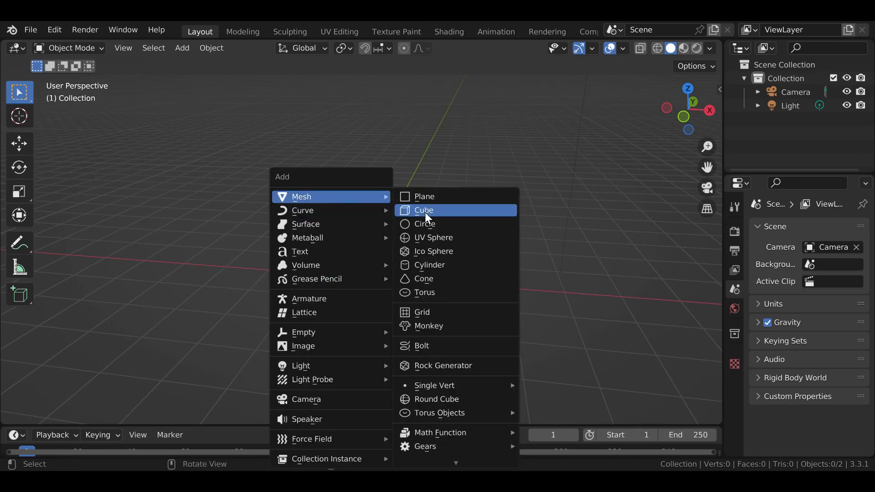
left_click(424, 224)
middle_click_drag(348, 306, 183, 377)
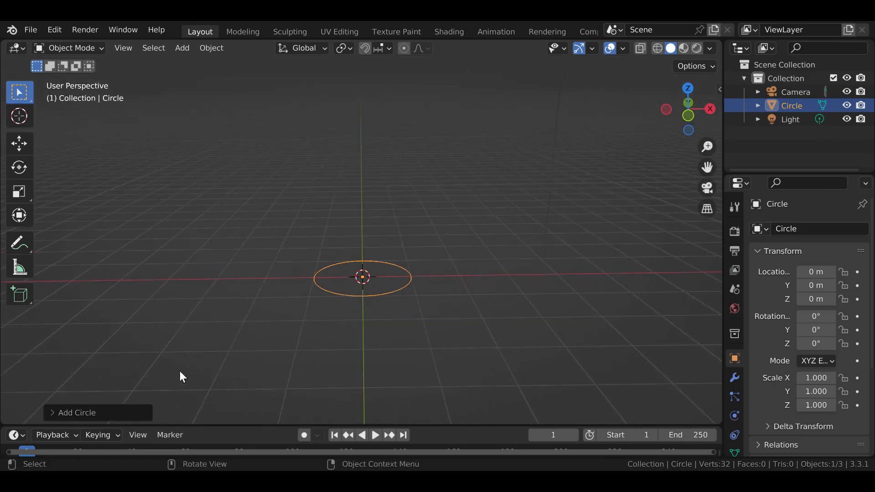
left_click(78, 412)
left_click(181, 267)
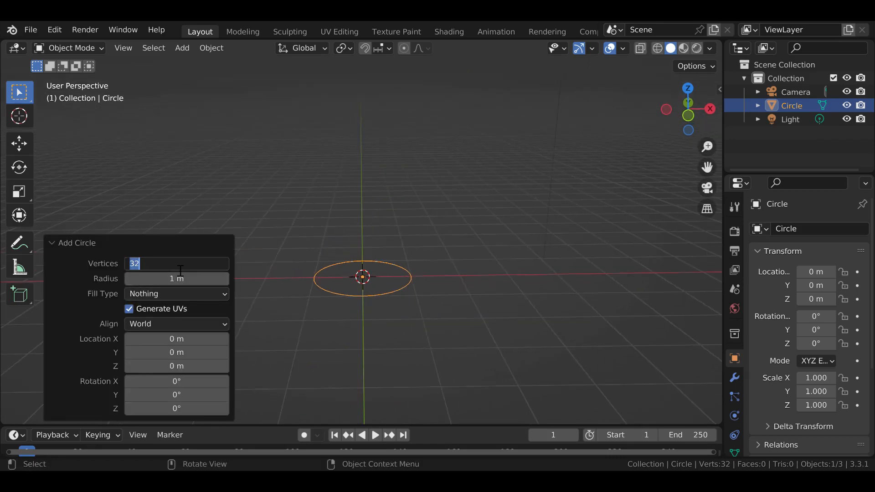
type("64")
key("Return")
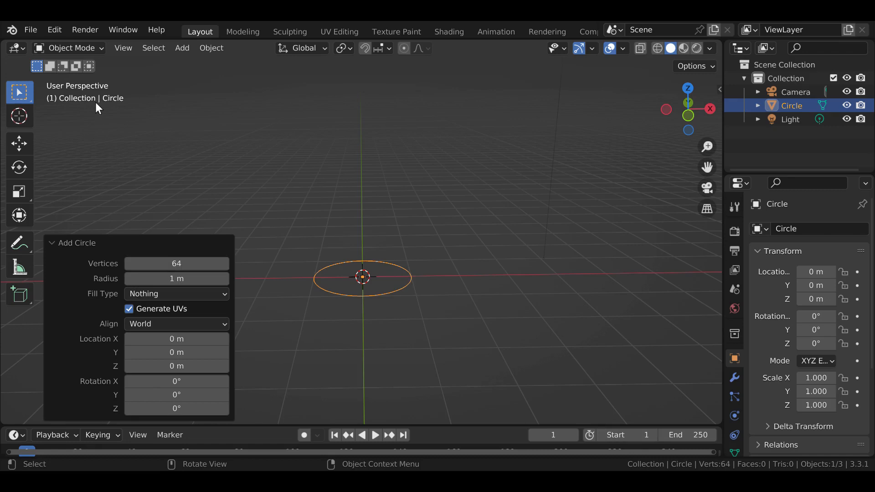
- In Edit Mode, extrude the whole circle and scale the new ring outward to about 2.275 times its size
left_click(87, 51)
left_click(92, 77)
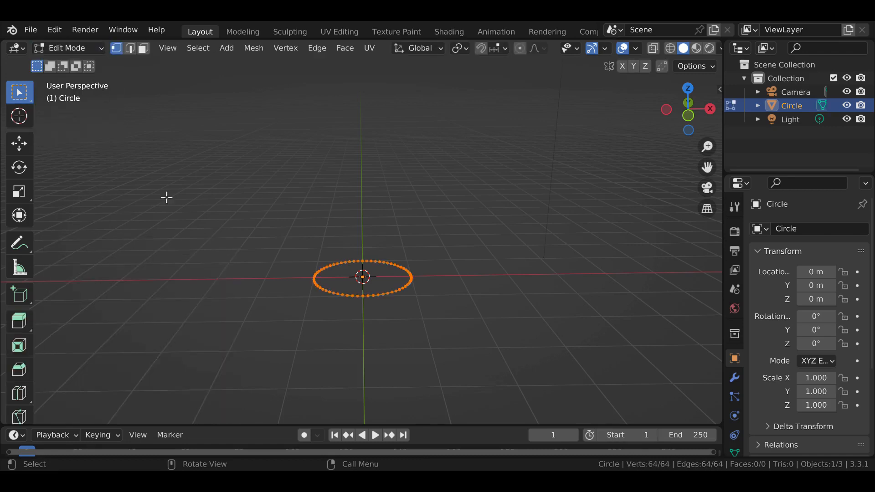
scroll(262, 329, "up", 3)
middle_click_drag(311, 338, 336, 330, "shift")
scroll(353, 370, "up", 2)
middle_click_drag(354, 374, 328, 332, "shift")
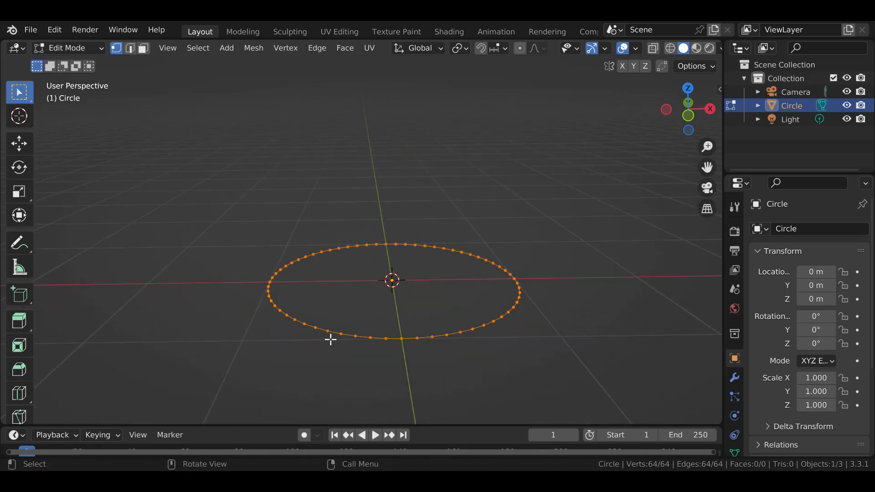
key("e")
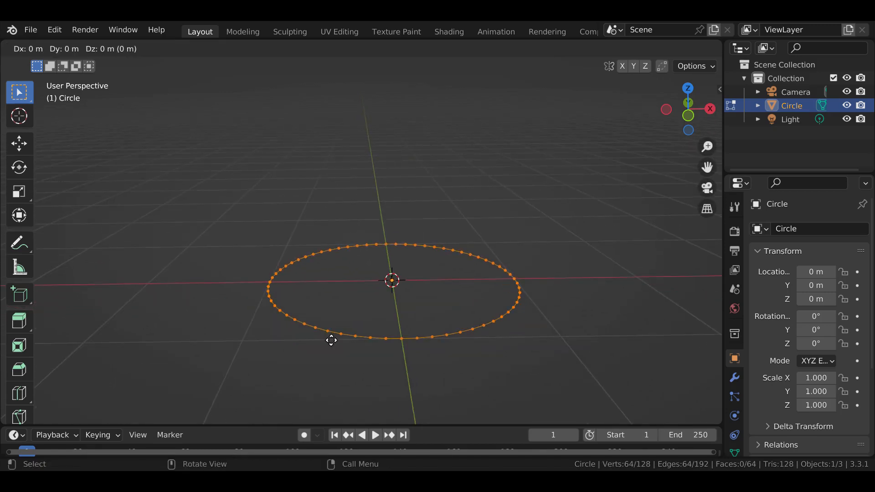
key("s")
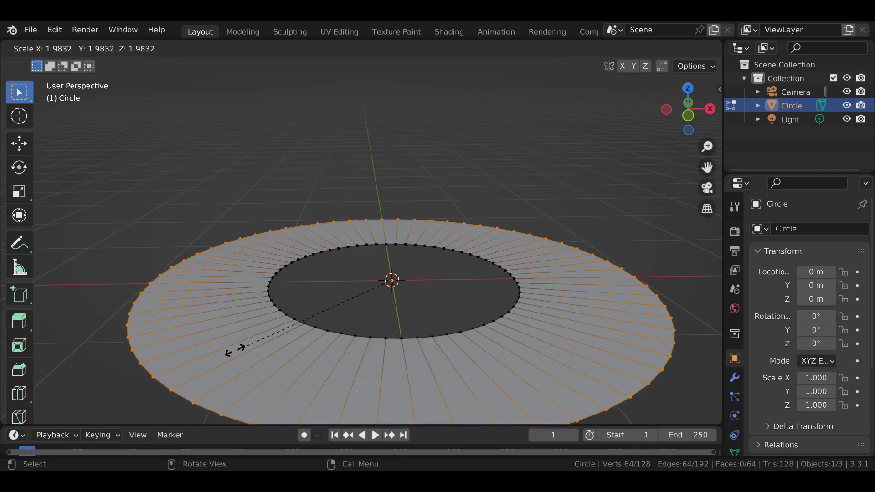
left_click(205, 350)
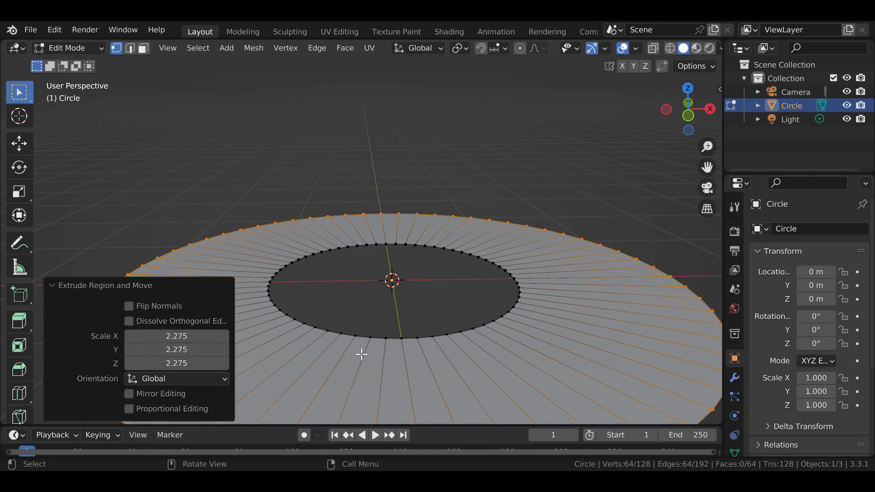
- Raise the outer ring about 1.11 m along the Z axis to form the bowl's sloped wall
key("e")
key("z")
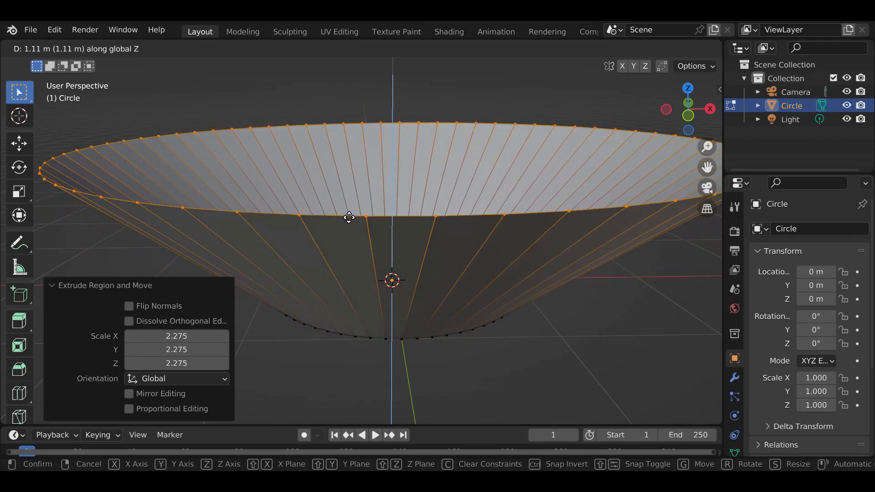
left_click(348, 216)
- Add 15 evenly spaced horizontal loop cuts to the bowl wall without sliding them
scroll(372, 262, "down", 5)
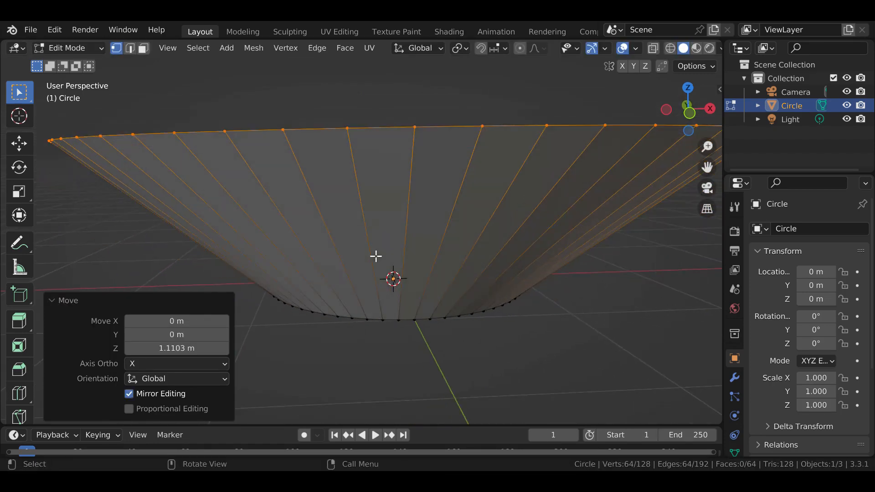
middle_click_drag(377, 258, 365, 239)
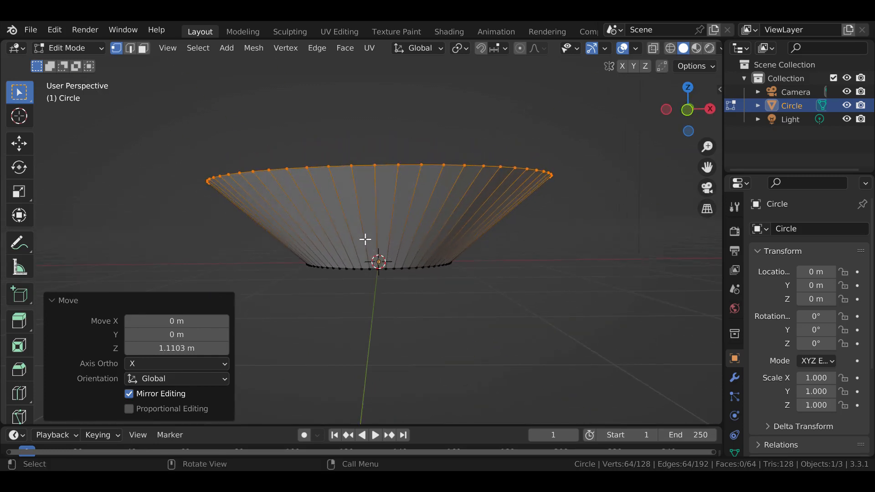
key("ctrl+r")
scroll(365, 239, "up", 5)
scroll(365, 239, "up", 7)
scroll(365, 239, "up", 2)
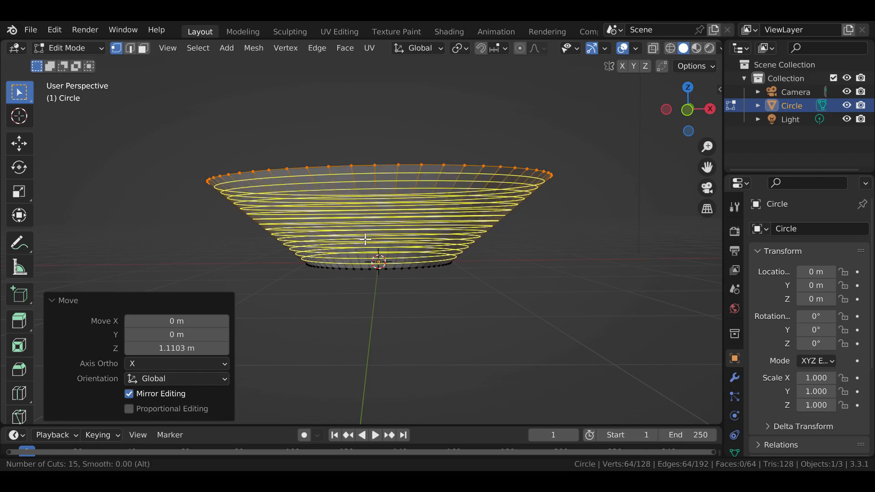
left_click(366, 239)
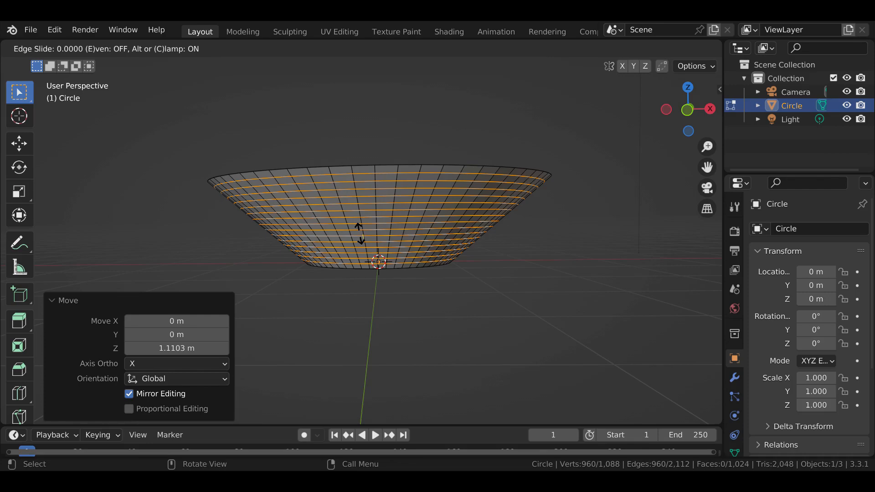
right_click(360, 234)
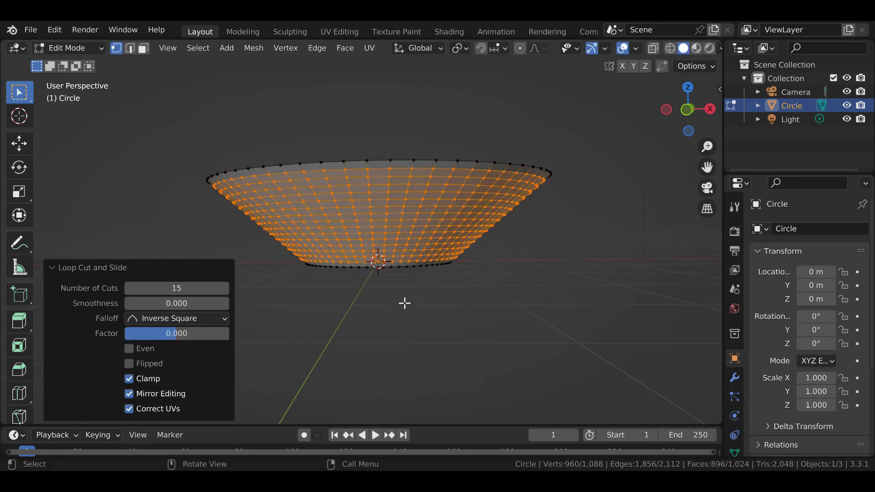
- Select the edge loop around the open bottom of the bowl and fill it with a face
scroll(404, 303, "up", 4)
middle_click_drag(402, 309, 353, 233)
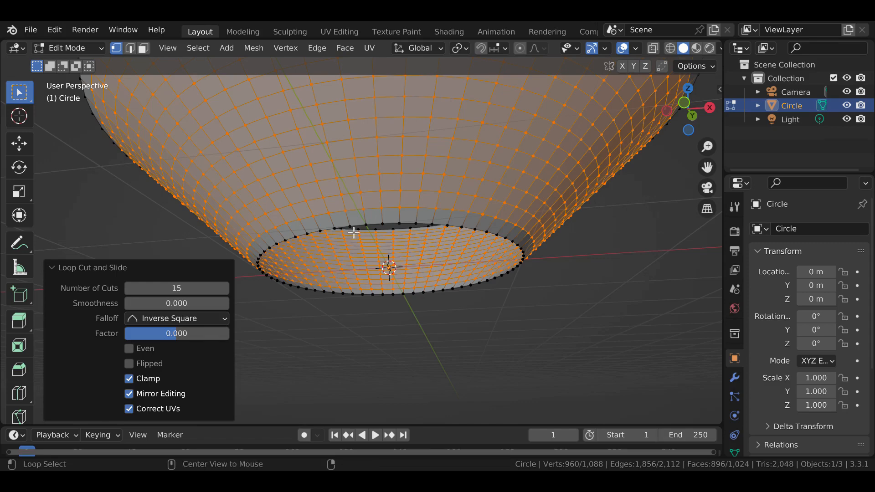
left_click(354, 231, "alt")
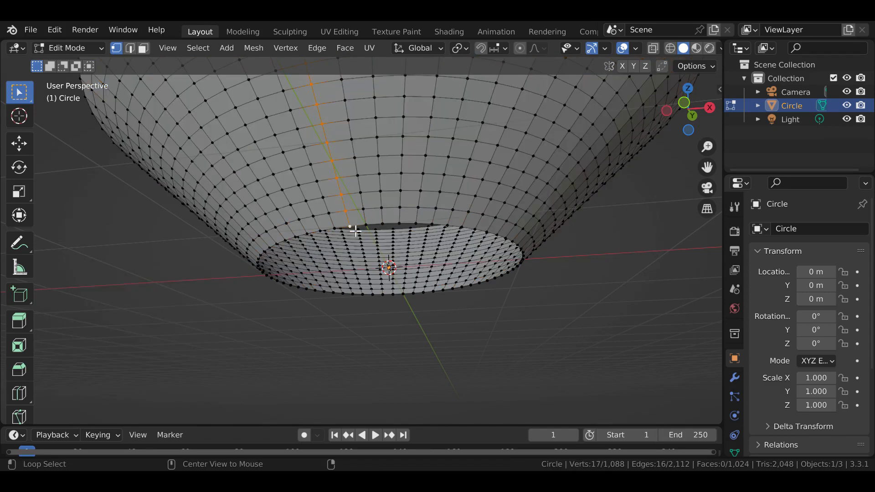
left_click(354, 232, "alt")
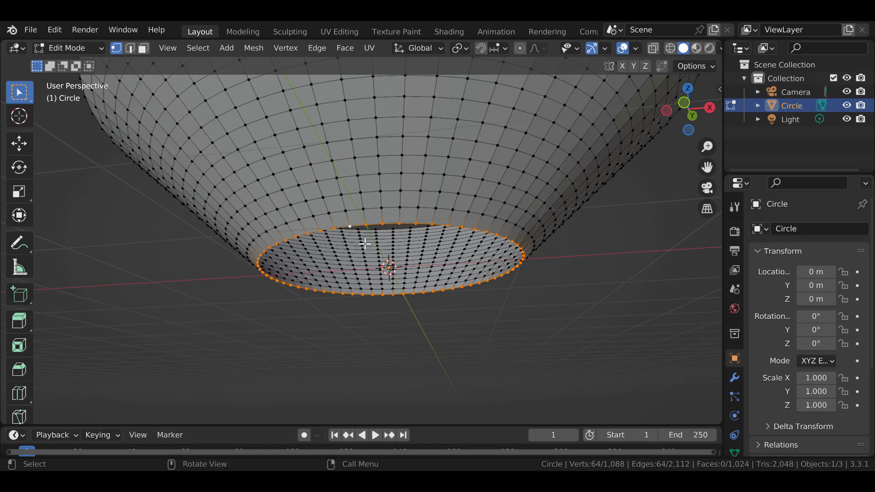
key("f")
- Inset the bottom face eleven times toward its centre, each ring about 0.05 to 0.1 m thick
middle_click_drag(364, 244, 362, 229)
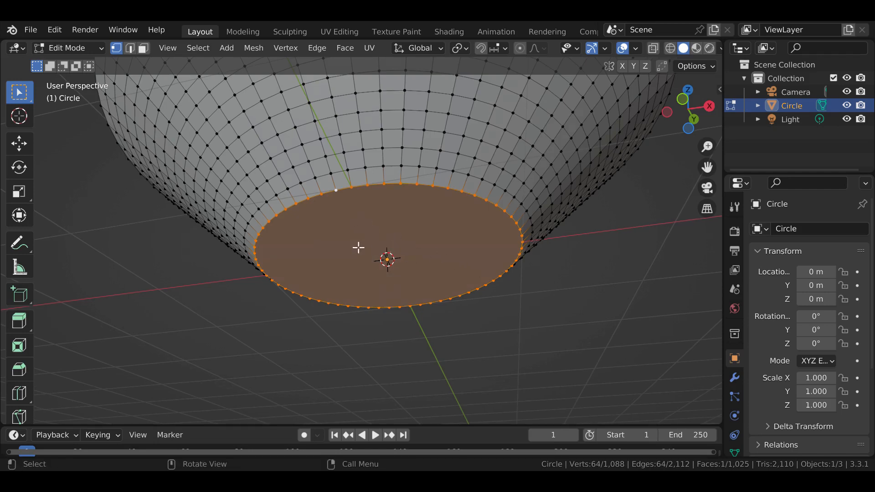
key("i")
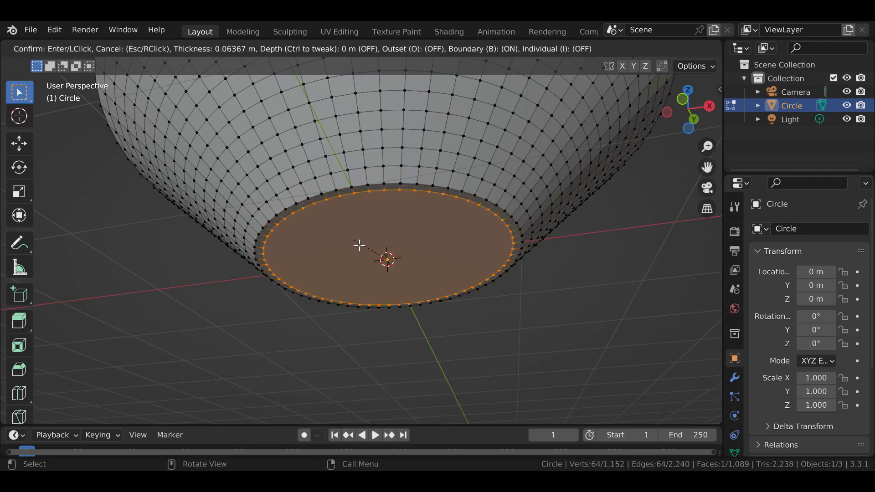
left_click(362, 246)
key("i")
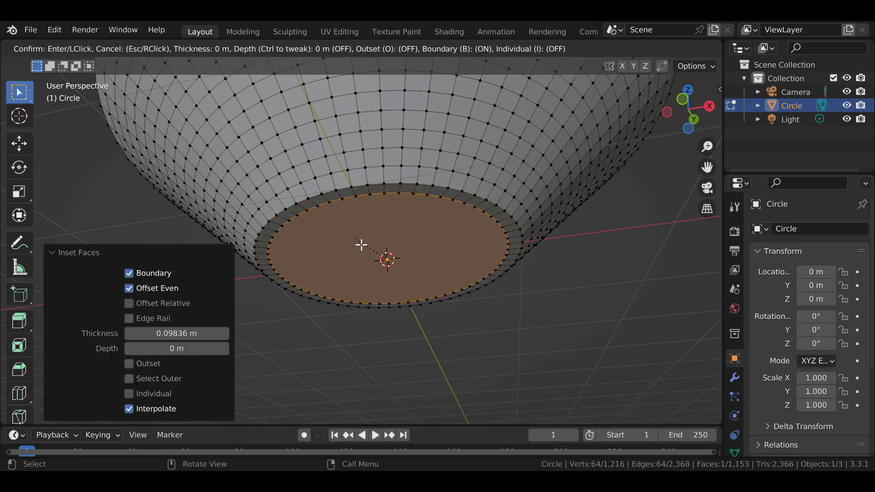
left_click(369, 242)
key("i")
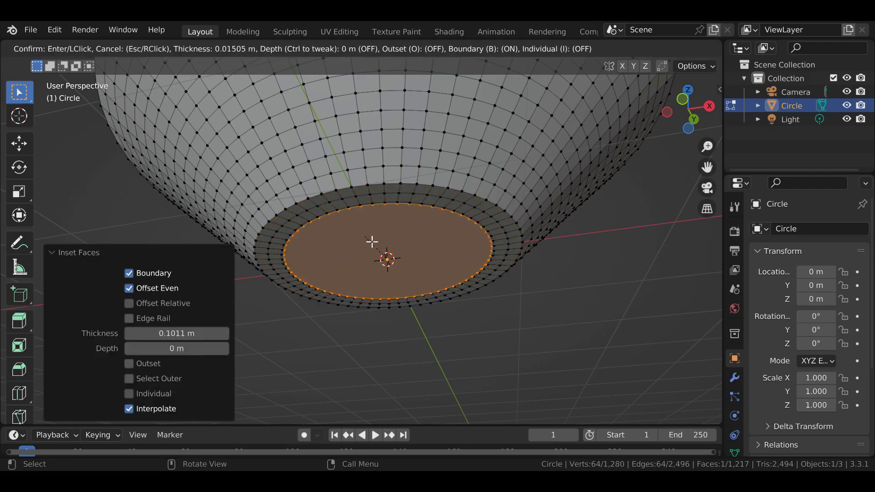
left_click(380, 238)
key("i")
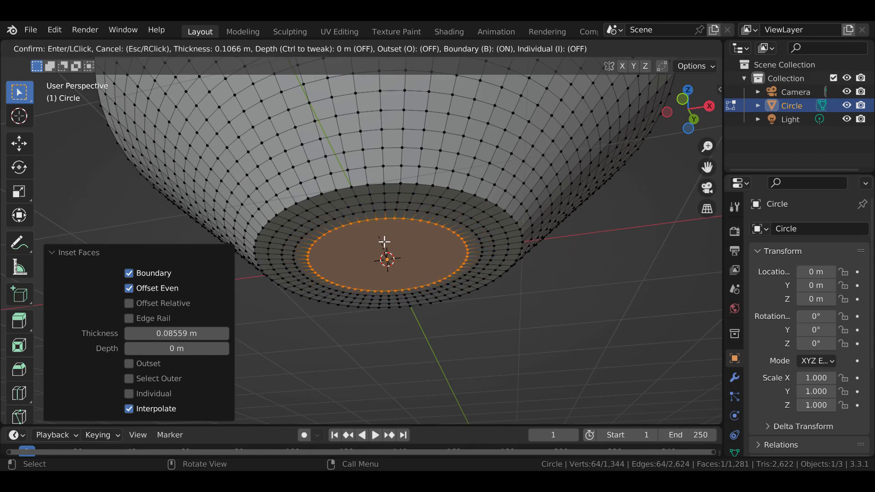
left_click(384, 242)
key("i")
left_click(385, 245)
key("i")
left_click(388, 248)
key("i")
left_click(389, 252)
key("i")
left_click(391, 253)
key("i")
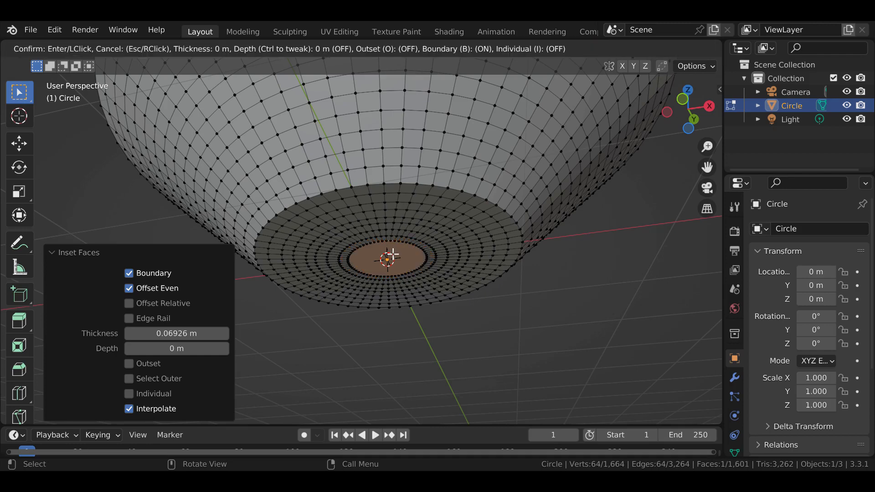
left_click(397, 259)
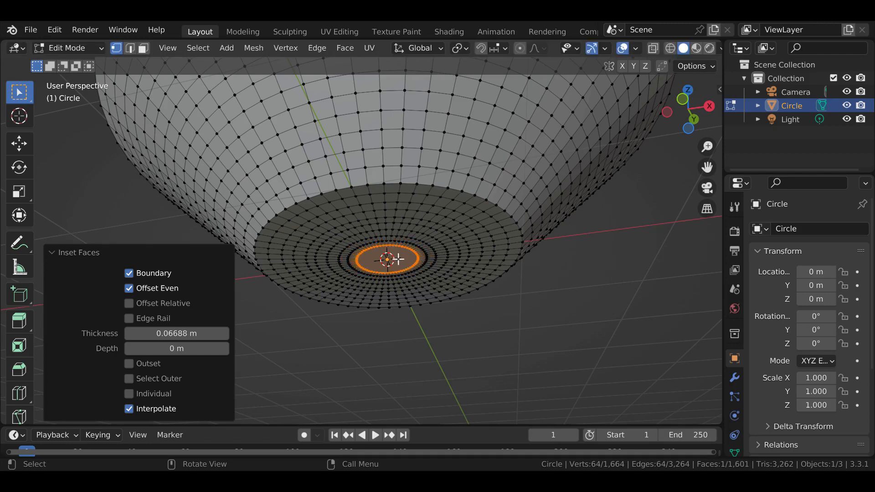
key("i")
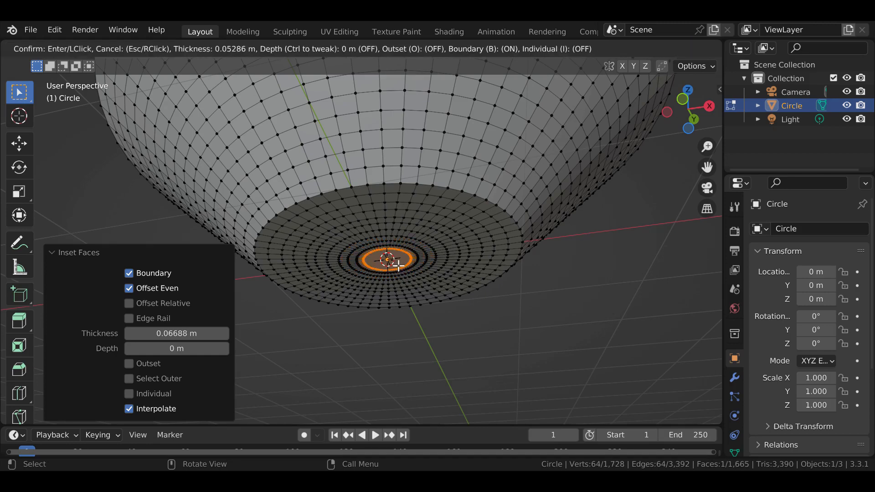
left_click(398, 265)
key("i")
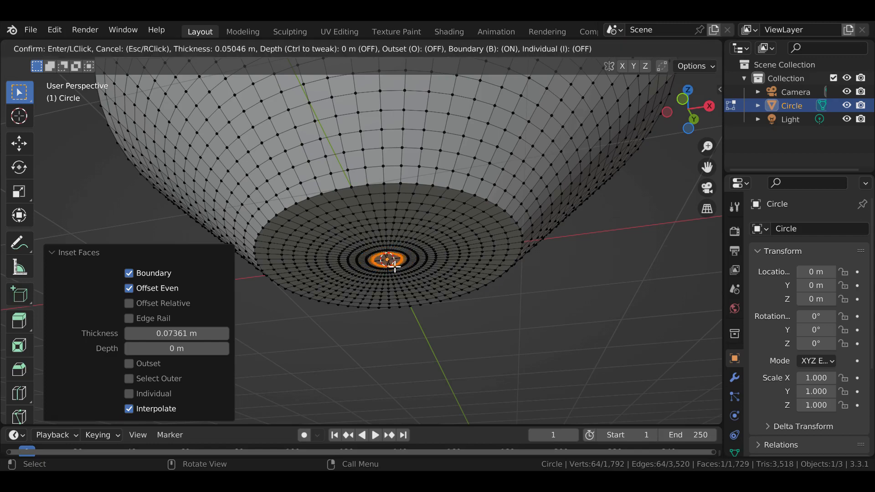
left_click(394, 267)
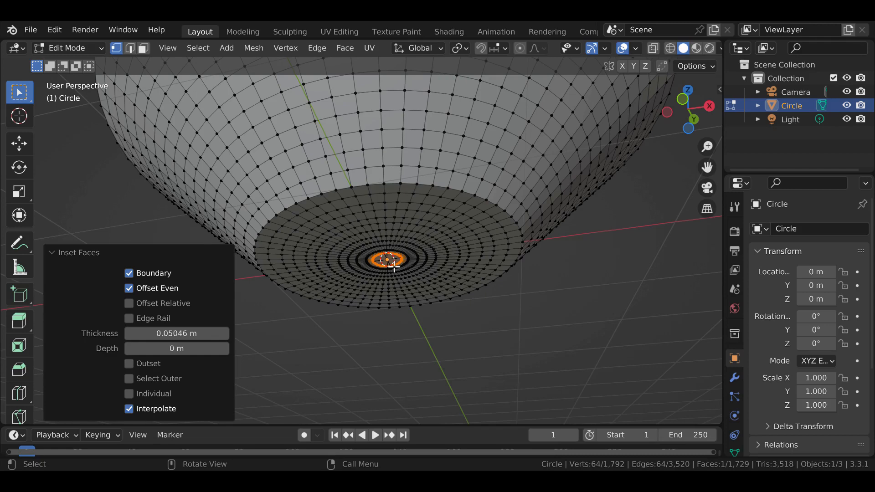
- Bevel the edge loop around the bowl's base about 0.056 m wide with two segments
key("alt")
left_click(293, 214, "alt")
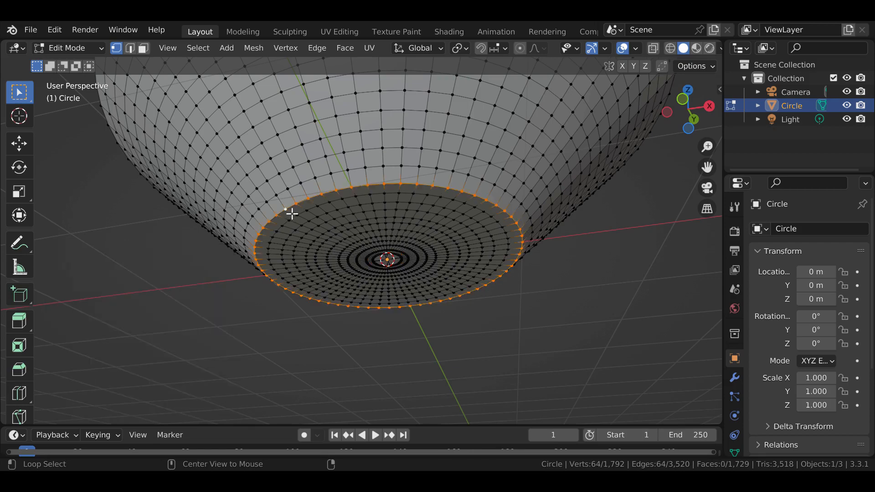
middle_click_drag(293, 214, 337, 256)
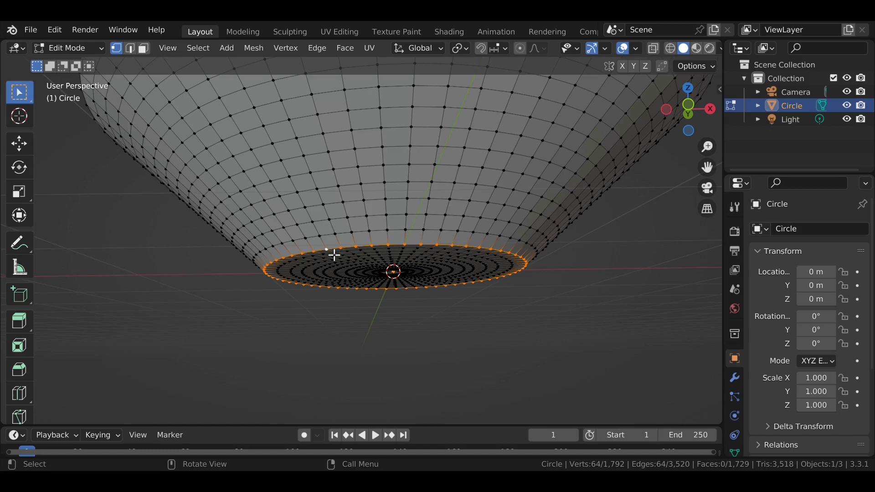
key("ctrl+b")
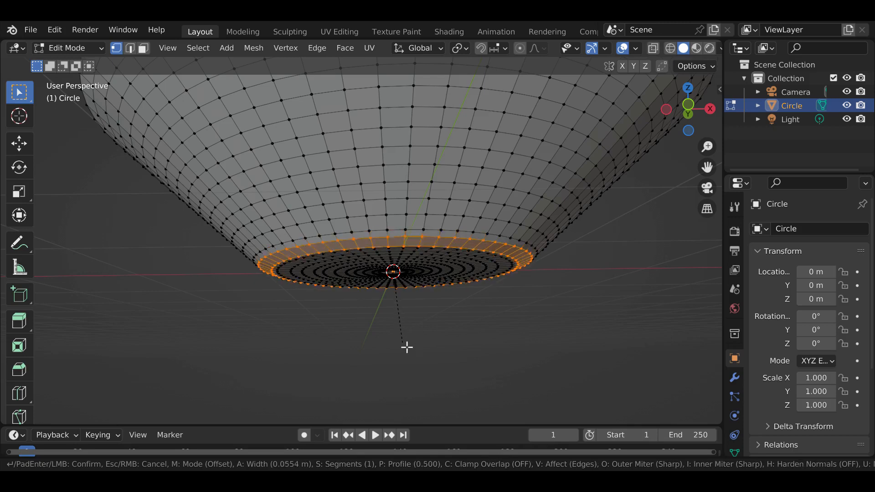
scroll(407, 348, "up", 1)
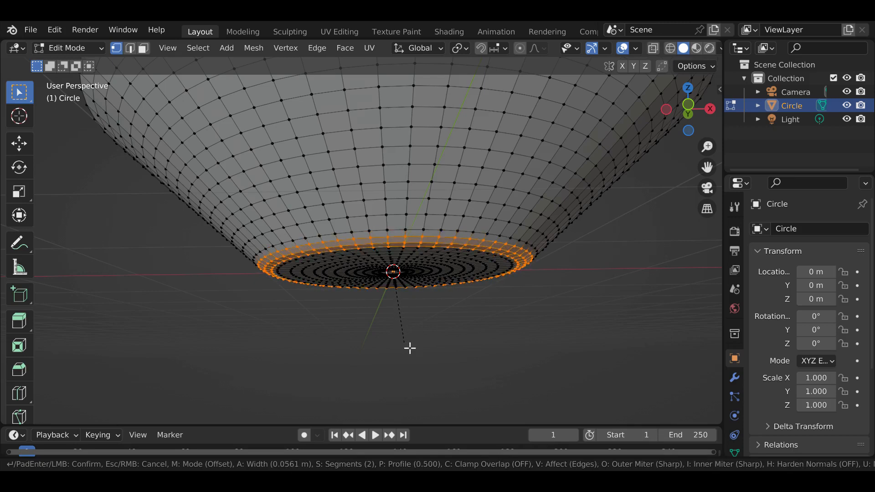
scroll(409, 348, "down", 1)
left_click(409, 348)
left_click(410, 332)
- Try to extrude the box-selected bowl mesh about 0.13 m along its normal
middle_click_drag(409, 326, 373, 364)
scroll(318, 348, "down", 3)
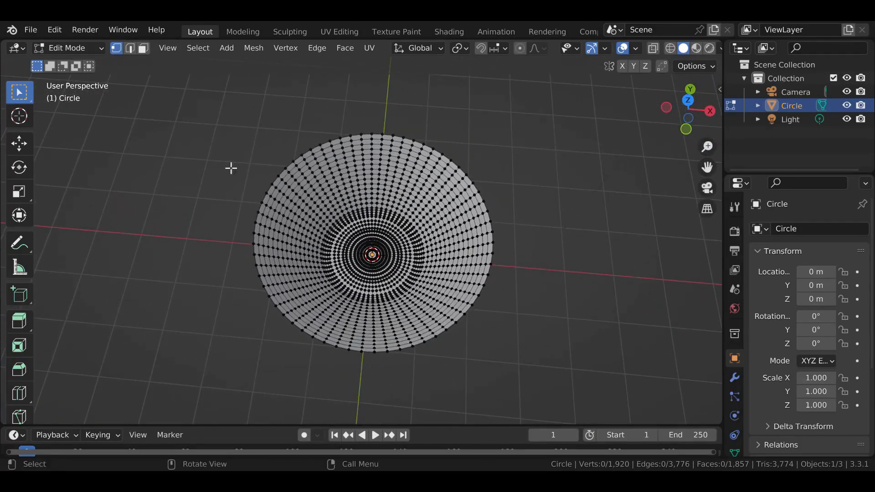
left_click_drag(199, 115, 502, 401)
middle_click_drag(502, 401, 457, 312)
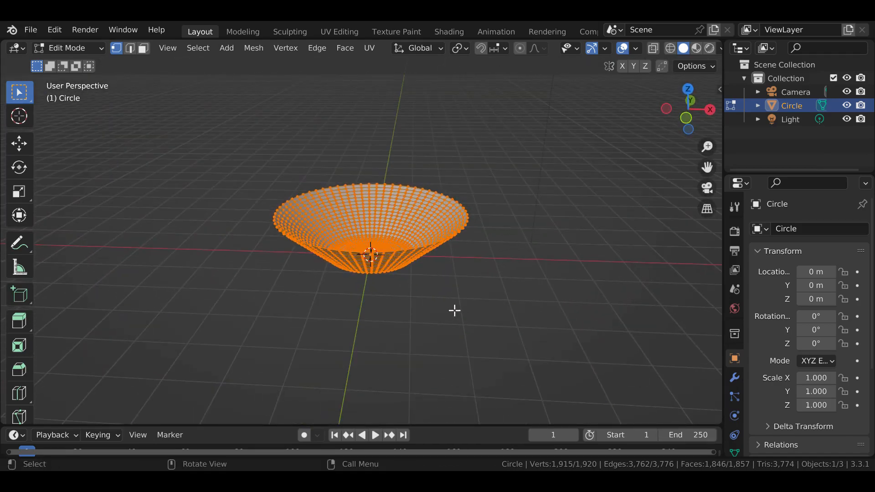
key("e")
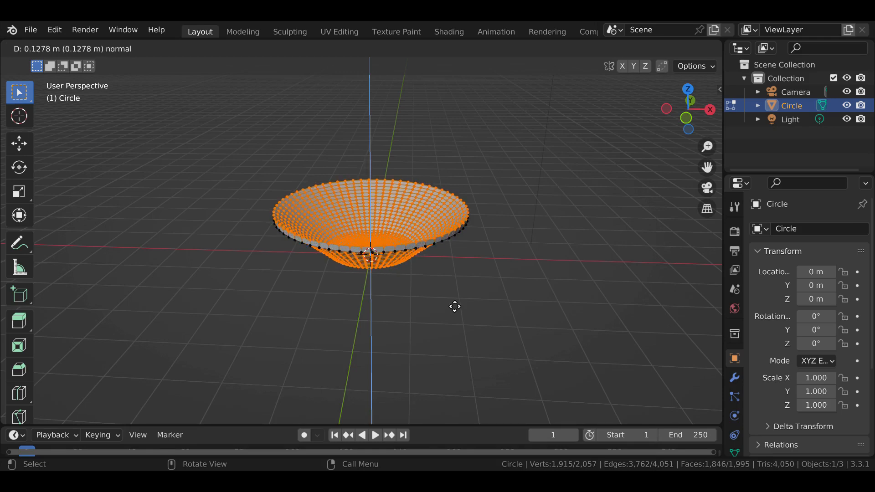
left_click(455, 307)
middle_click_drag(452, 305, 453, 260)
scroll(399, 303, "up", 6)
middle_click_drag(399, 303, 368, 235)
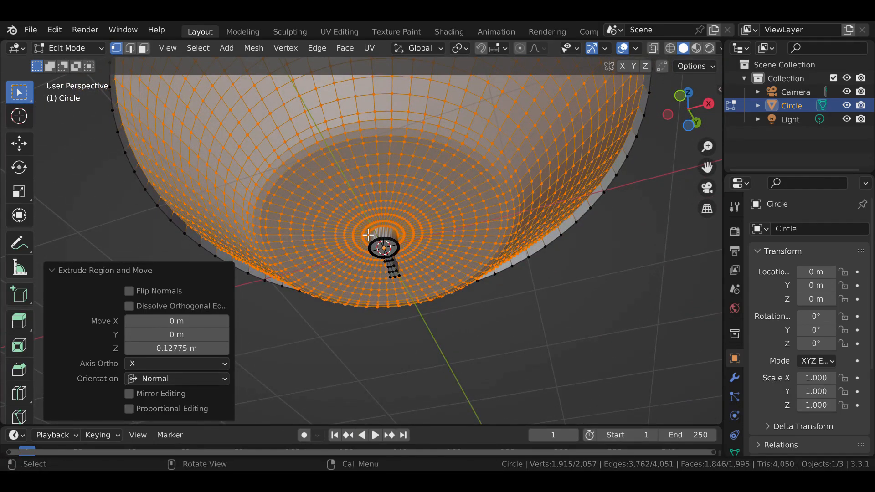
key("ctrl+z")
- Select the entire bowl mesh and extrude it upward three times, by about 0.117 m, 0.1 m and 0.125 m
middle_click_drag(368, 235, 474, 213)
key("a")
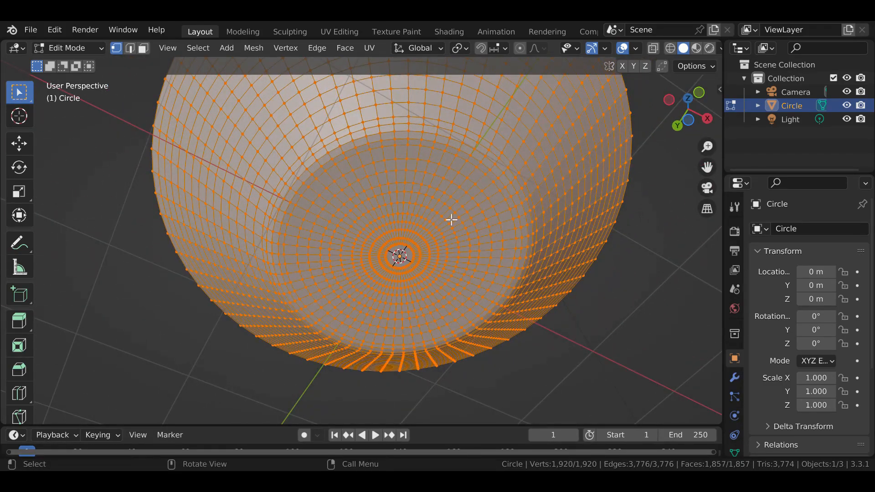
middle_click_drag(418, 222, 314, 226)
scroll(375, 292, "down", 3)
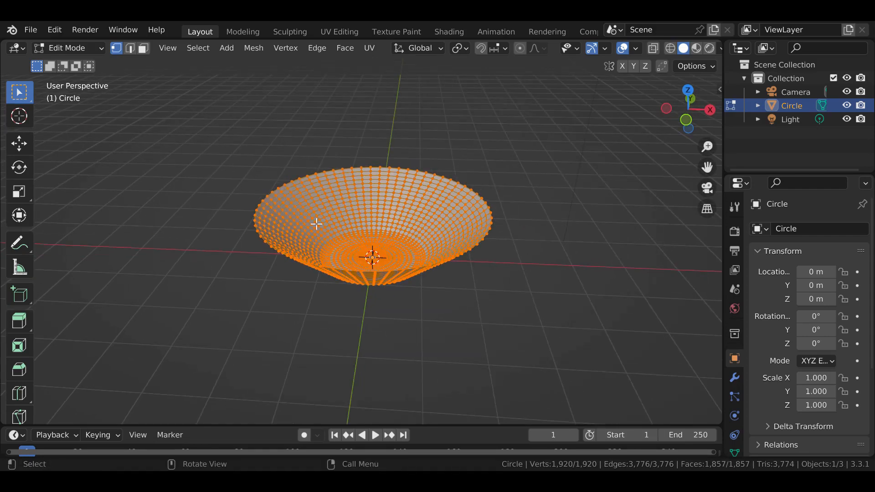
key("e")
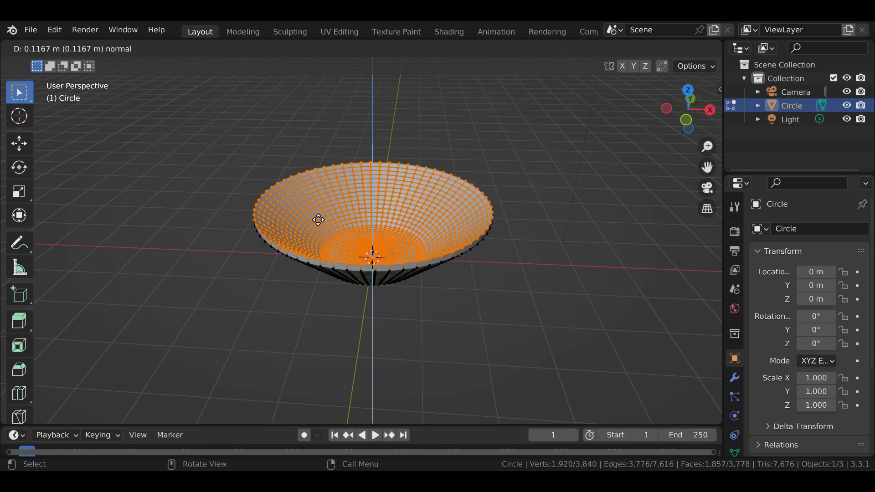
left_click(317, 220)
key("e")
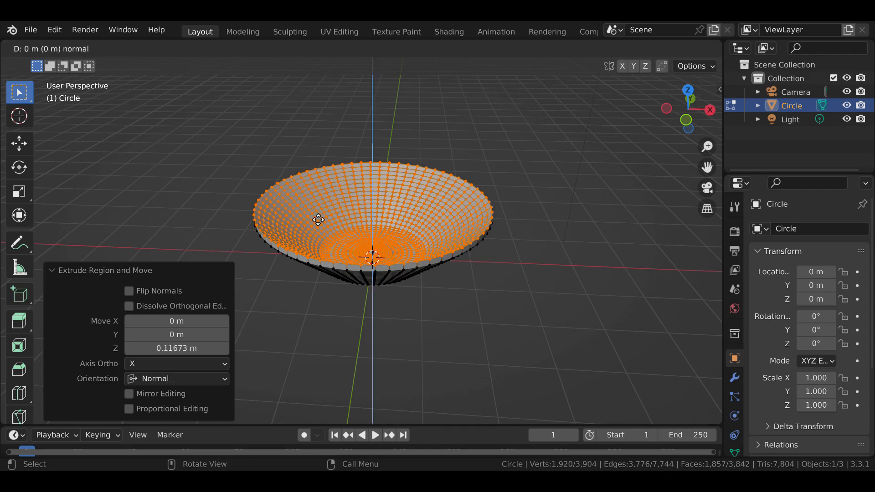
left_click(320, 215)
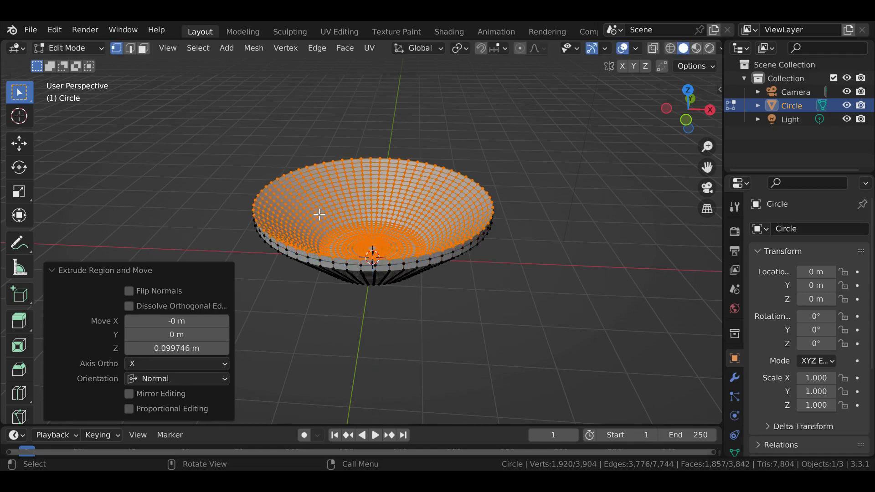
key("e")
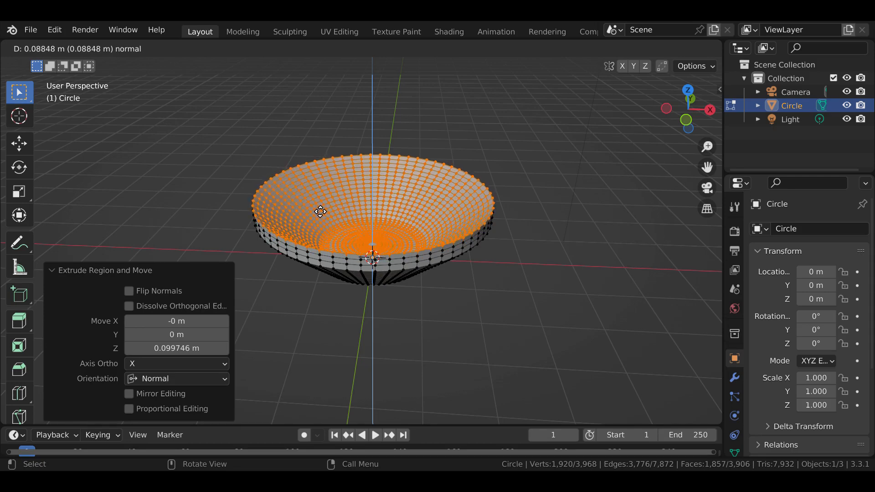
left_click(320, 210)
middle_click_drag(293, 265, 408, 298)
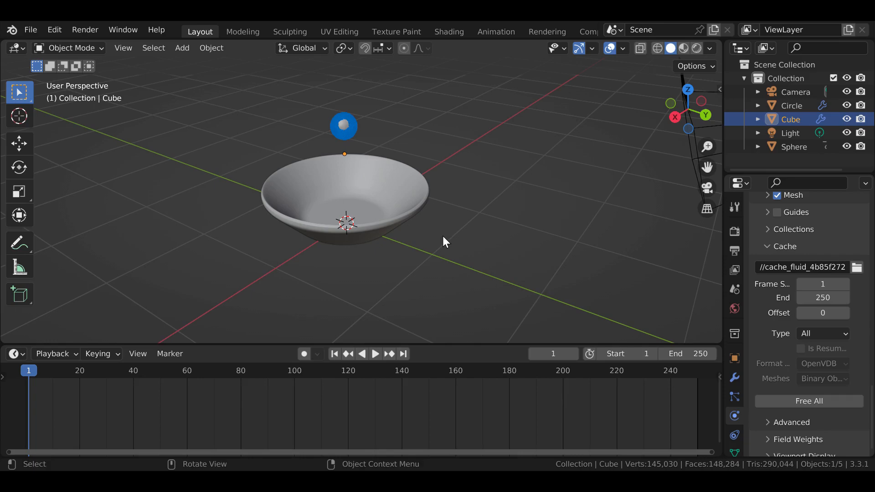
left_click(380, 352)
middle_click_drag(348, 299, 422, 291)
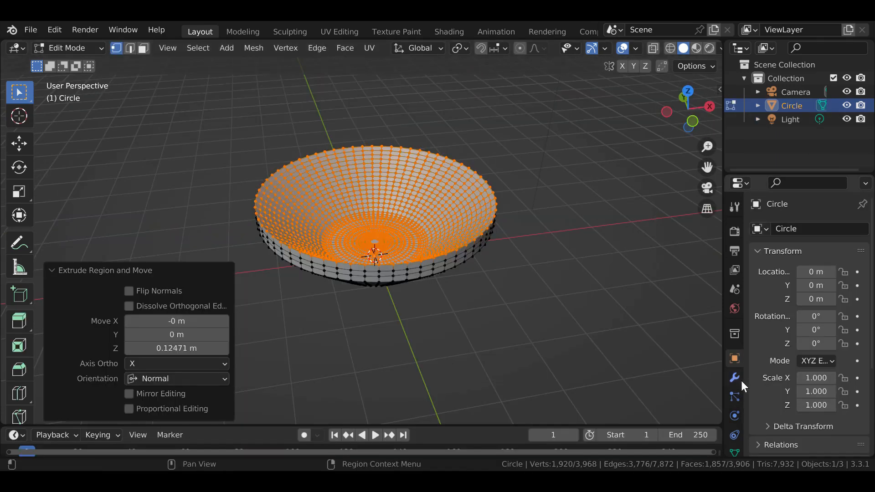
- Add a Subdivision Surface modifier to the bowl with viewport and render levels set to 3
left_click(738, 380)
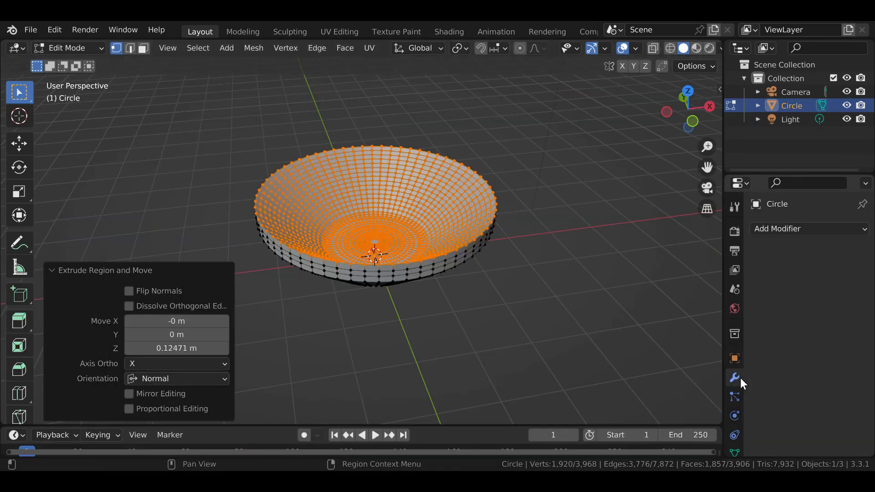
left_click(806, 228)
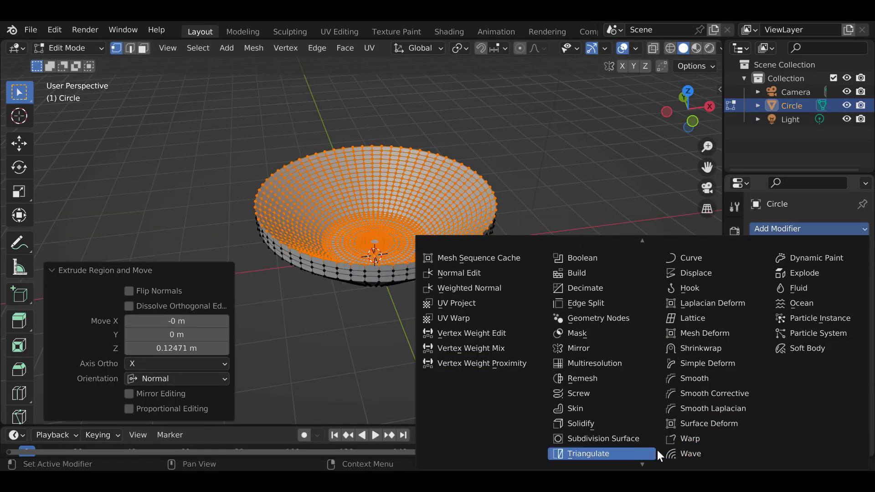
left_click(631, 437)
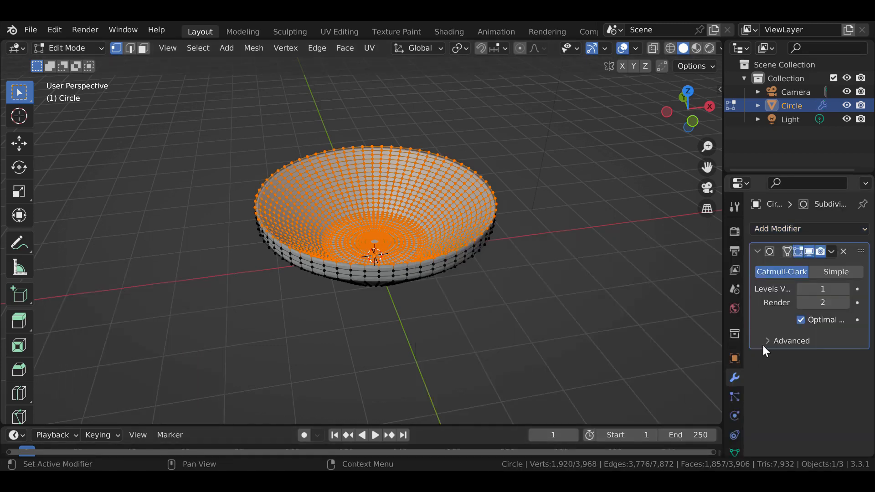
left_click(844, 290)
left_click(844, 290)
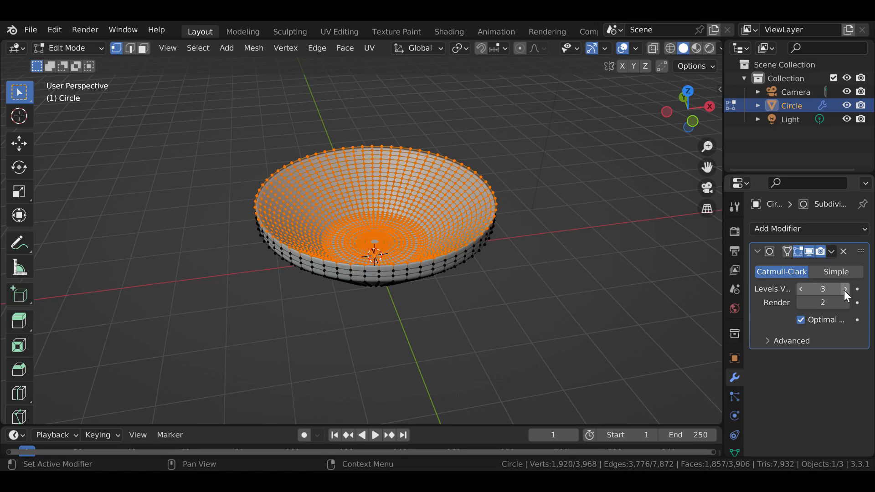
left_click(832, 252)
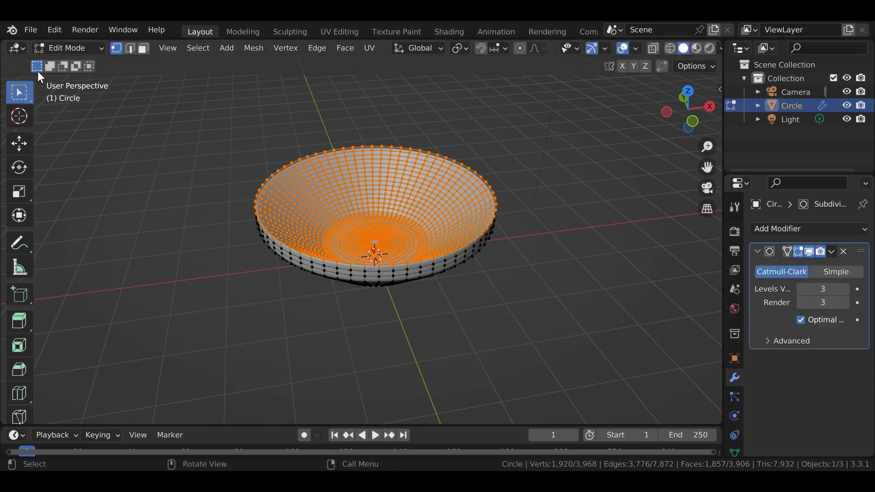
- Switch the bowl to Object Mode and shade it smooth
left_click(47, 51)
left_click(51, 62)
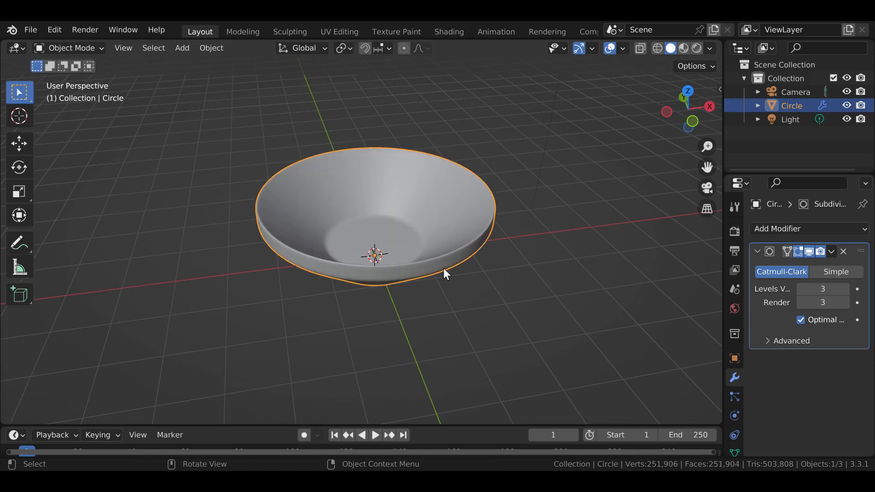
right_click(354, 210)
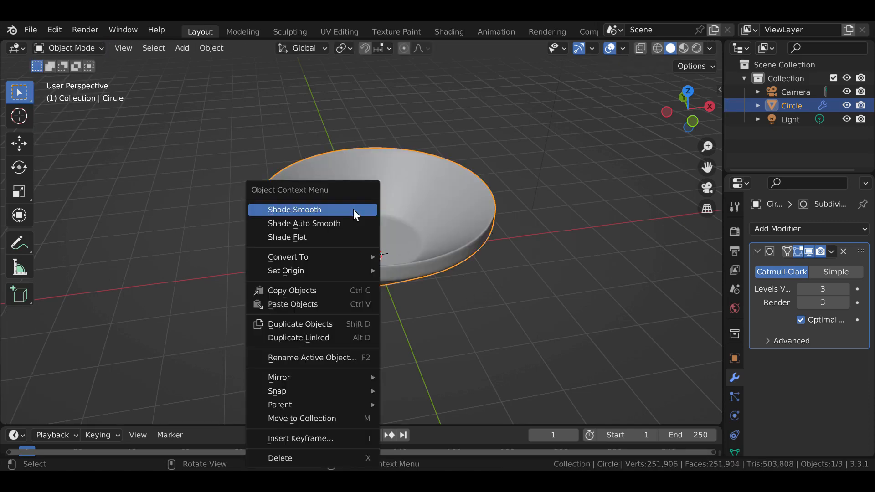
left_click(354, 209)
- Apply the Subdivision Surface modifier to the bowl's mesh
middle_click_drag(398, 334, 540, 305)
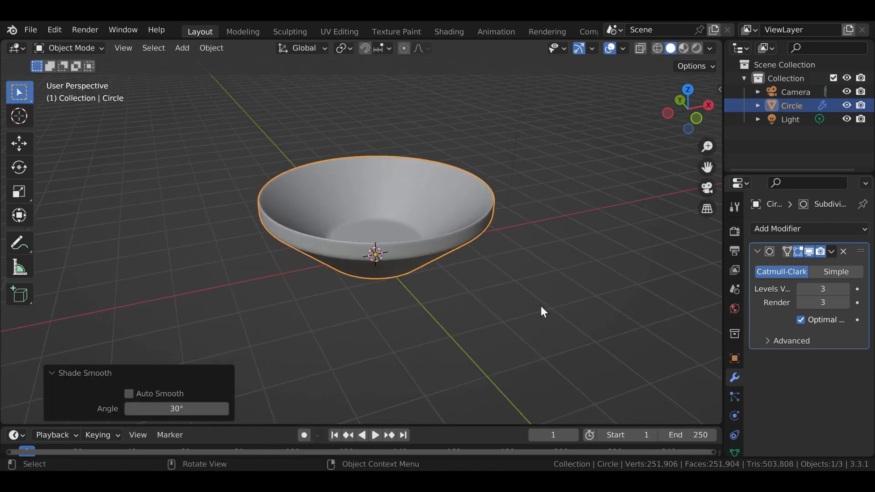
left_click(832, 253)
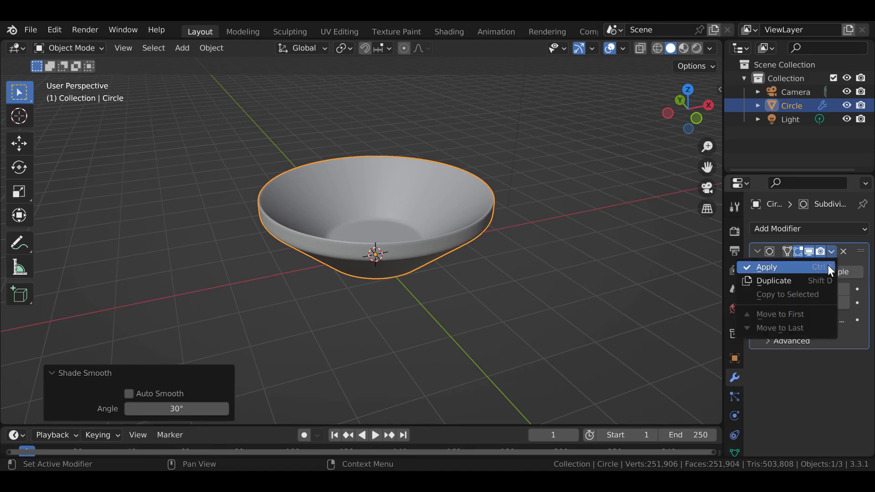
left_click(829, 269)
- Enter Edit Mode and extrude the bowl's selected inner surface about 0.05 m upward along its normal
middle_click_drag(527, 311, 172, 155)
left_click(78, 51)
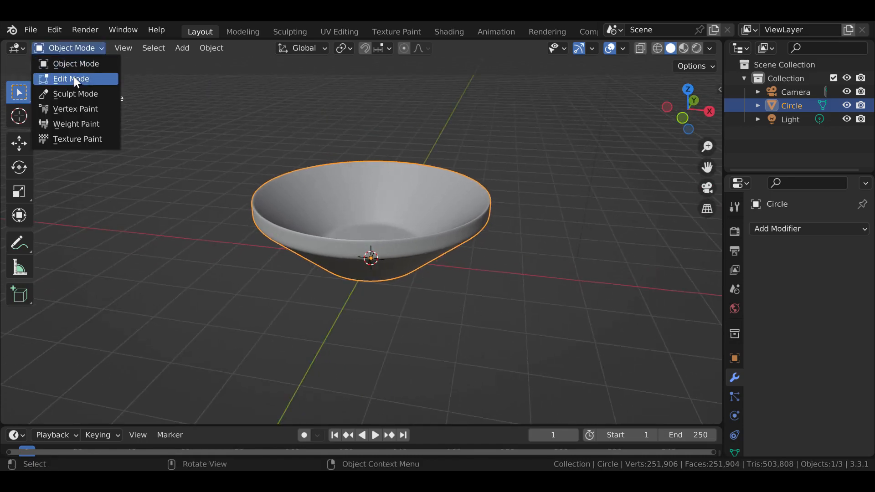
left_click(74, 77)
middle_click_drag(304, 243, 327, 246)
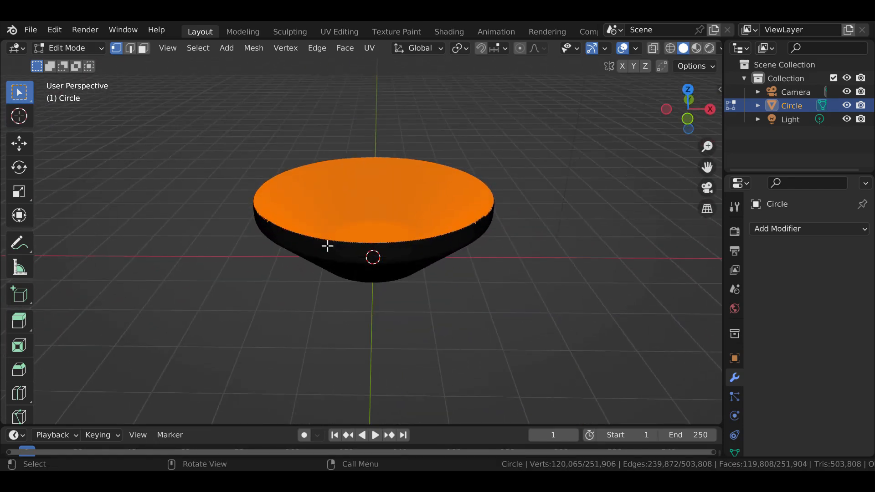
key("e")
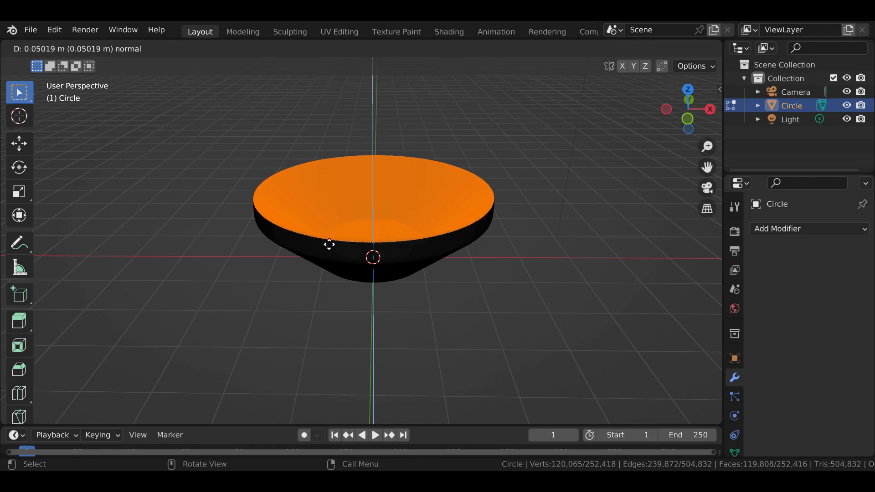
left_click(329, 244)
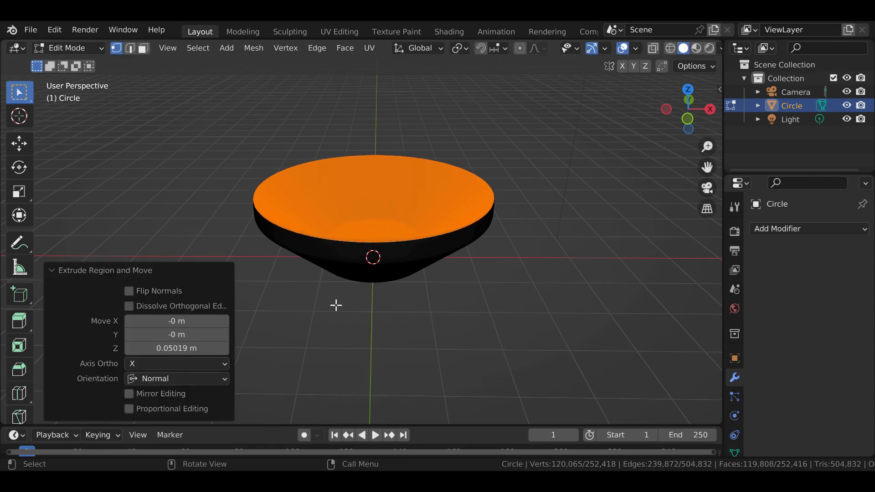
- Clear the inner surface selection and return the bowl to Object Mode
left_click(280, 248)
left_click(81, 50)
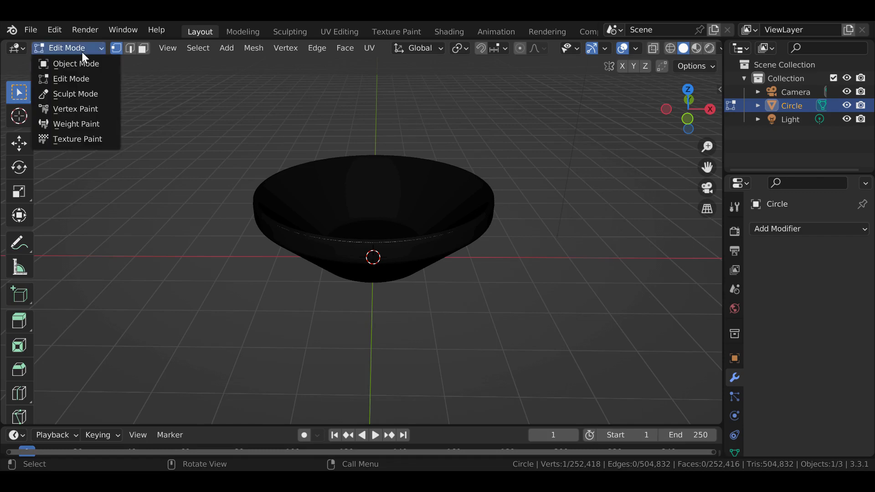
left_click(83, 63)
middle_click_drag(225, 231, 324, 301)
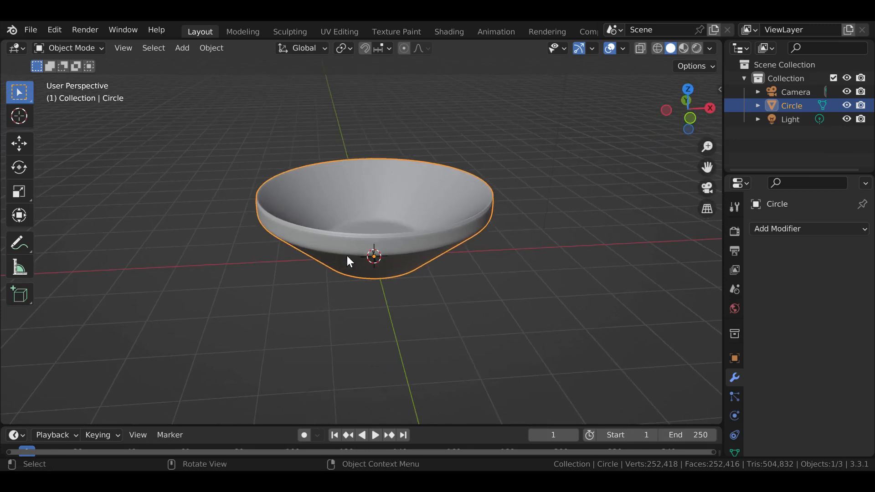
mouse_move(352, 261)
middle_mouse_down()
mouse_move(318, 239)
mouse_move(349, 266)
middle_mouse_up()
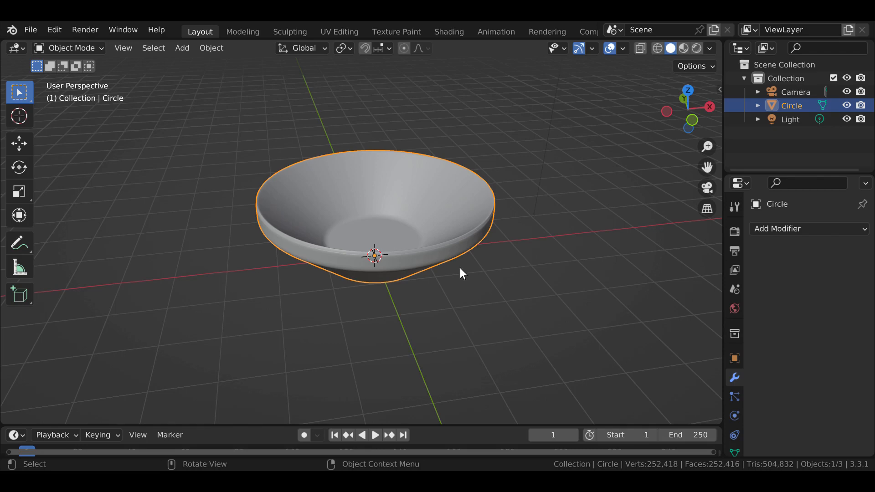
- Add a mesh plane at the origin beneath the bowl and scale it up uniformly by about 5.77
middle_click_drag(458, 269, 418, 242)
key("shift+a")
mouse_move(422, 258)
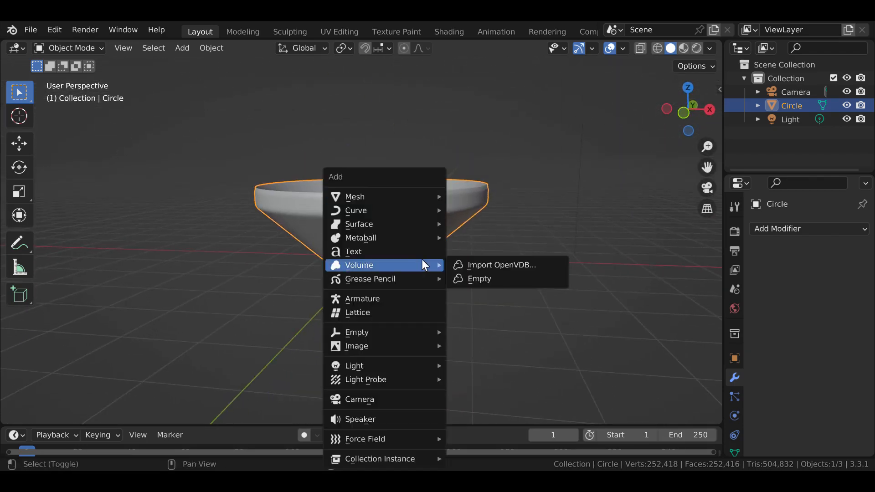
mouse_move(416, 195)
left_click(497, 203)
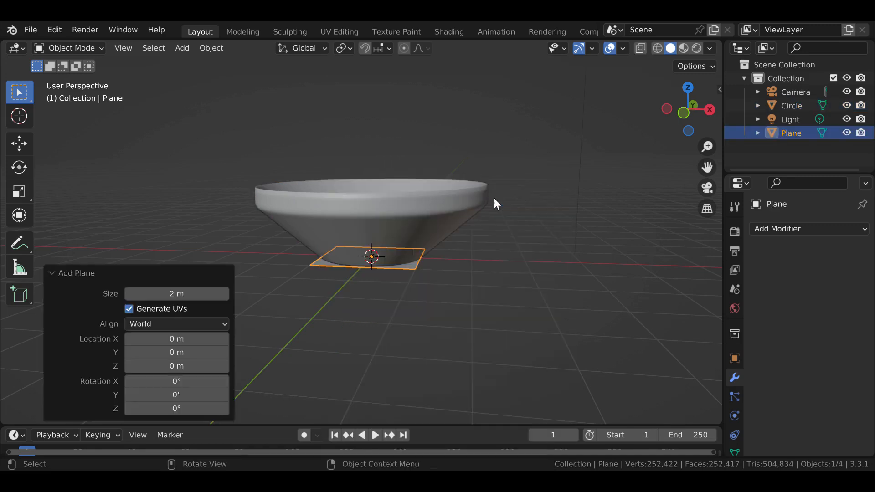
key("s")
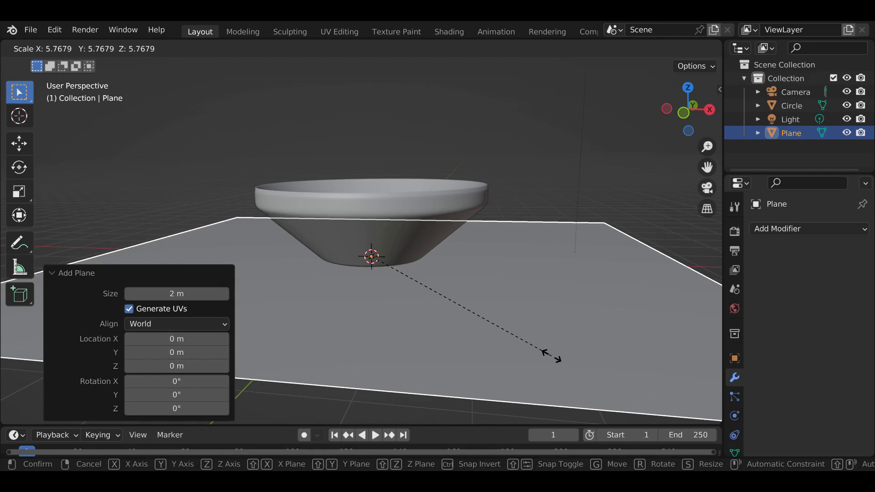
left_click(553, 356)
scroll(429, 334, "down", 4)
mouse_move(359, 307)
middle_mouse_down()
mouse_move(411, 358)
mouse_move(344, 302)
mouse_move(365, 293)
mouse_move(360, 307)
middle_mouse_up()
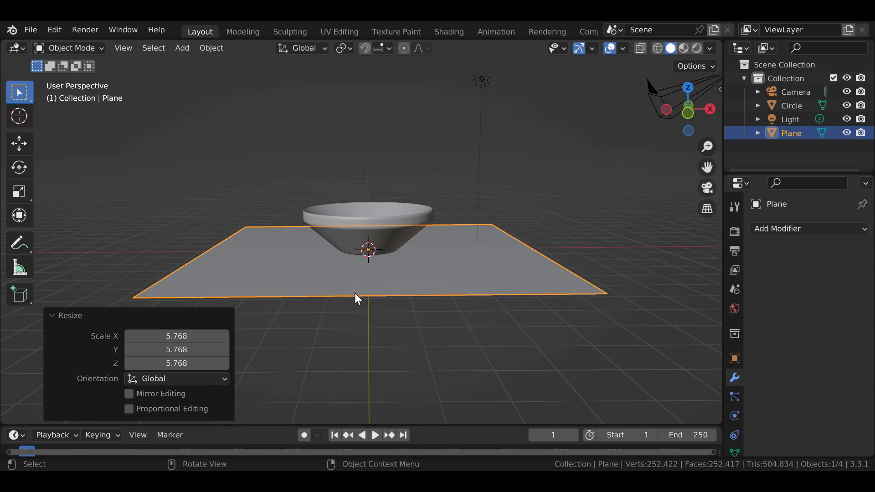
- Duplicate the ground plane and rotate the copy 90° about the global Y axis
key("shift+d")
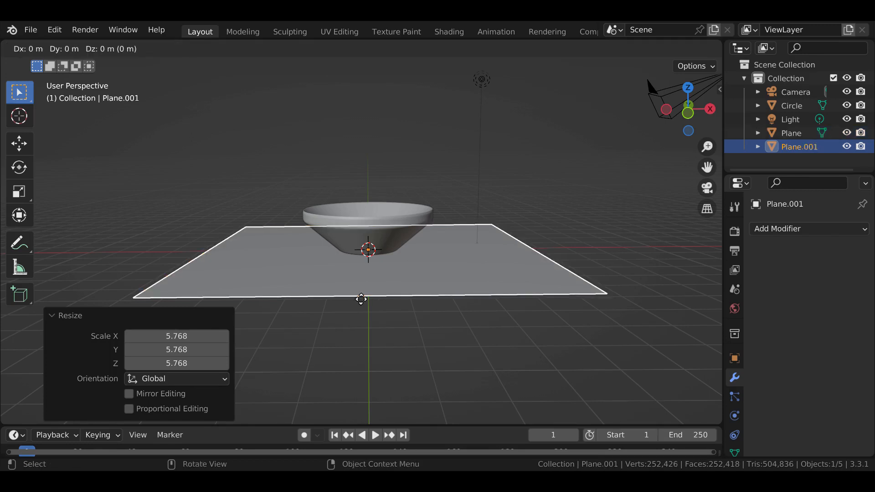
key("r")
key("y")
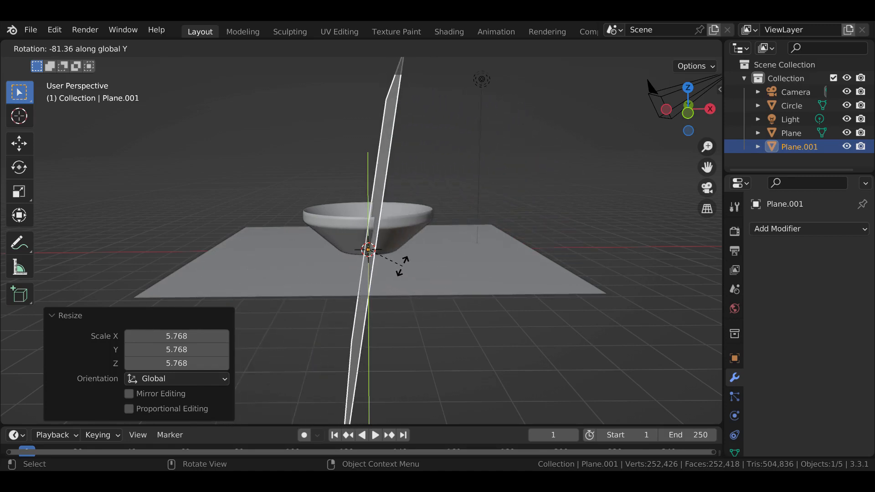
left_click(394, 273)
left_click(190, 349)
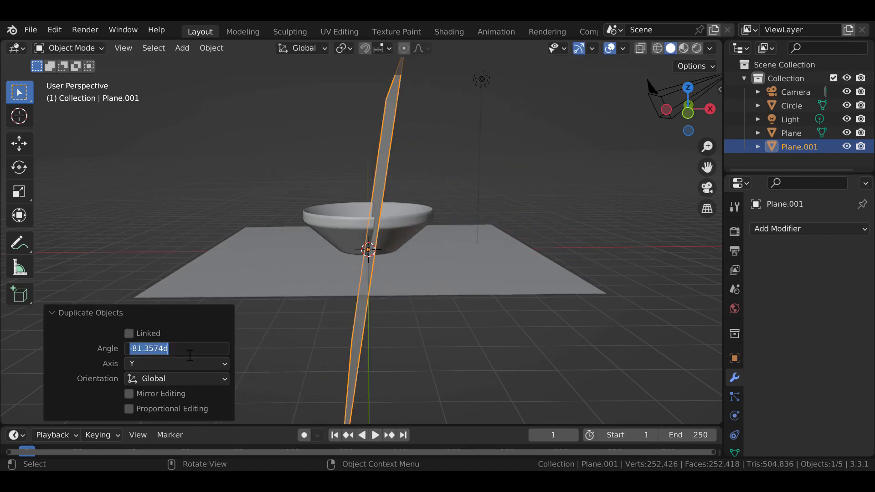
type("90")
key("Return")
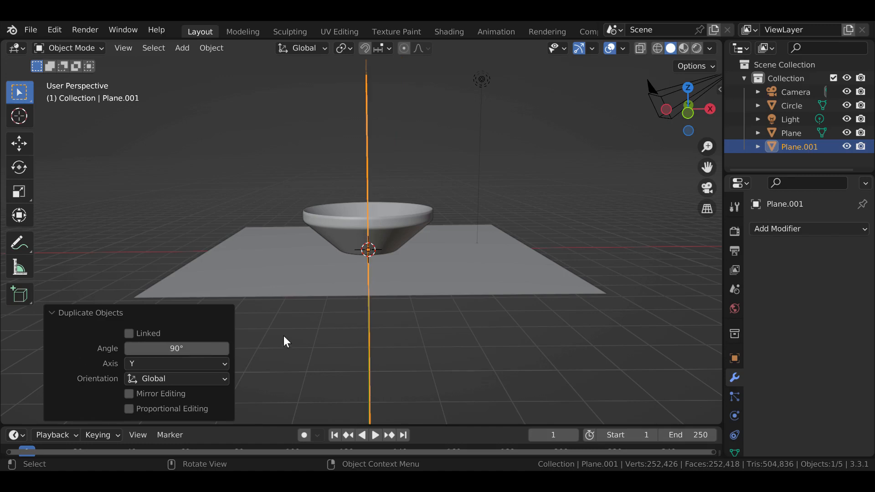
- Move the upright plane about 5.7 m along negative X to the ground plane's edge and clear the selection
key("g")
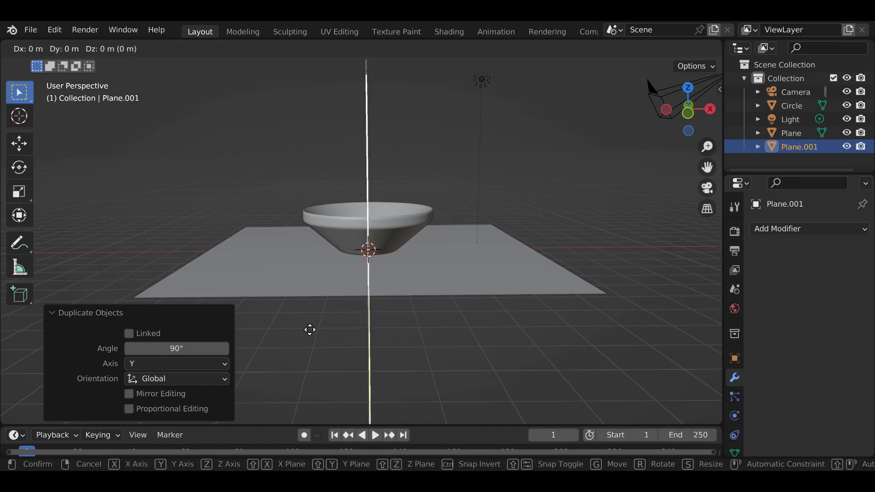
key("x")
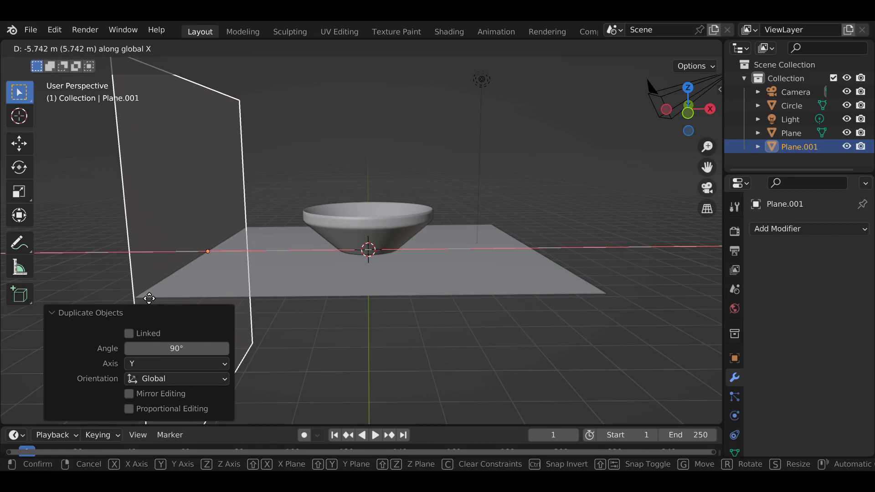
left_click(148, 299)
left_click(338, 315)
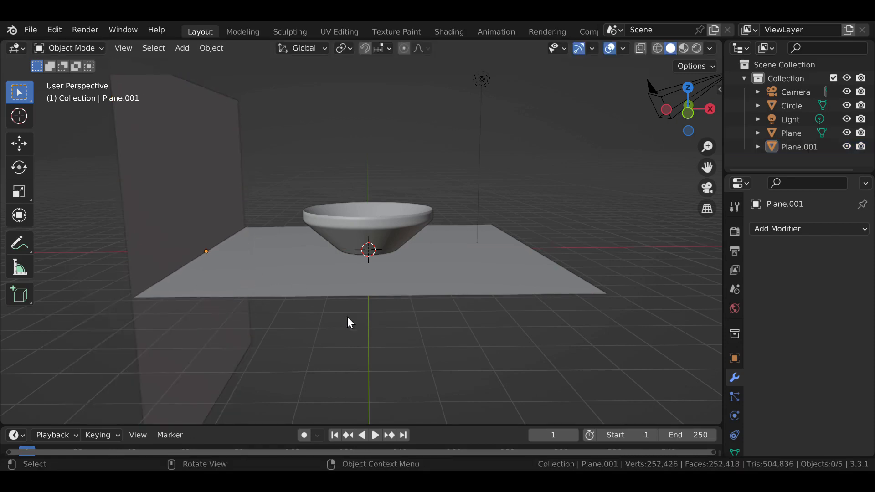
- Examine the placement of the upright plane, ground plane and bowl from several angles
middle_click_drag(395, 287, 324, 341)
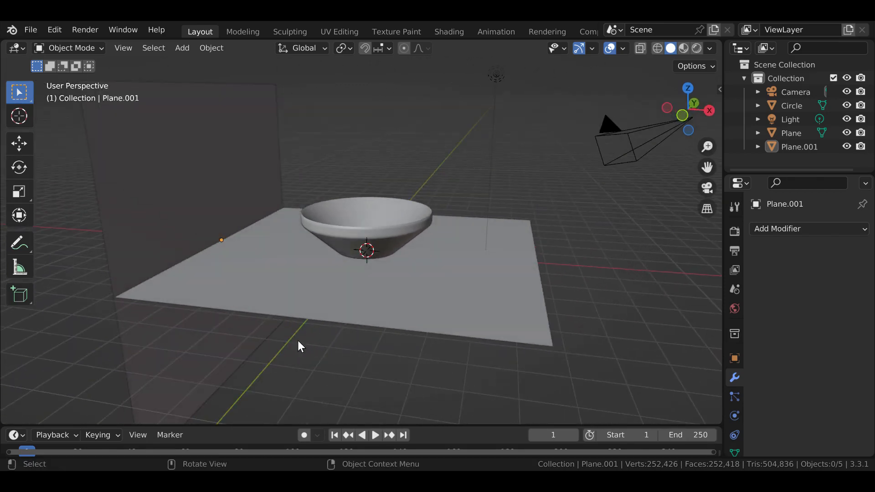
middle_click_drag(458, 324, 347, 333)
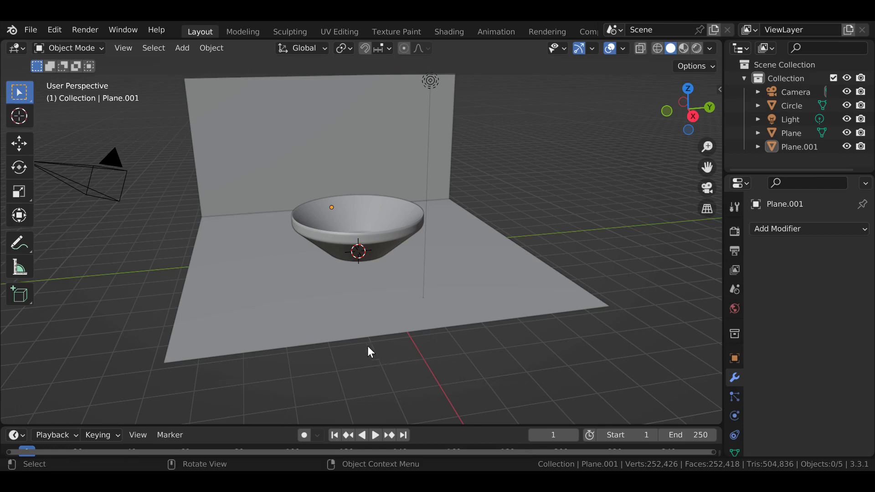
middle_click_drag(284, 318, 426, 308)
middle_click_drag(391, 341, 381, 306)
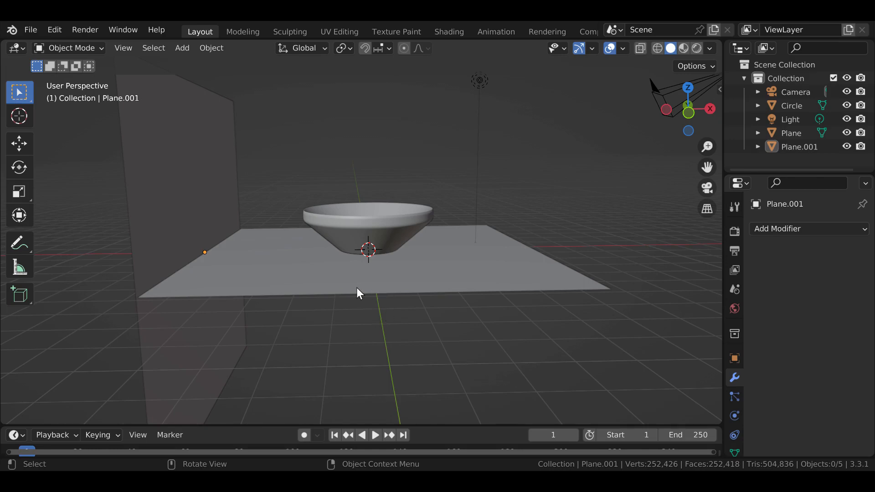
middle_click_drag(398, 299, 355, 322)
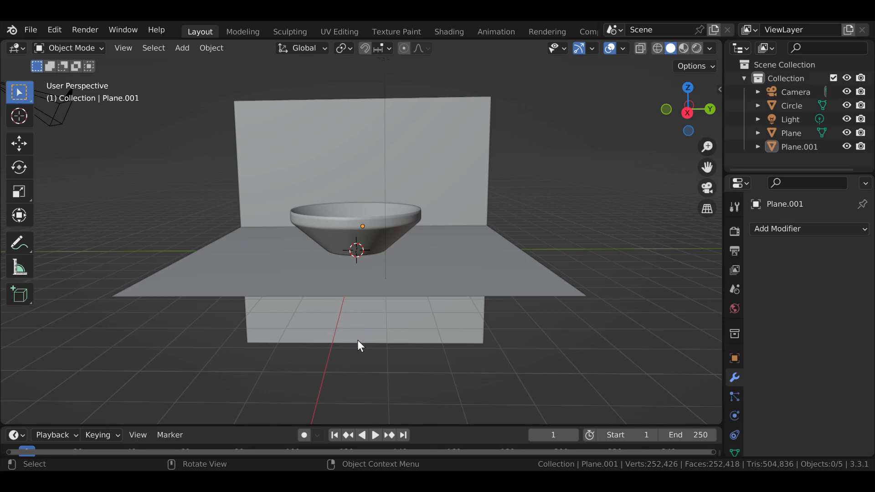
middle_click_drag(296, 302, 400, 365)
middle_click_drag(380, 305, 344, 329)
scroll(334, 286, "up", 2)
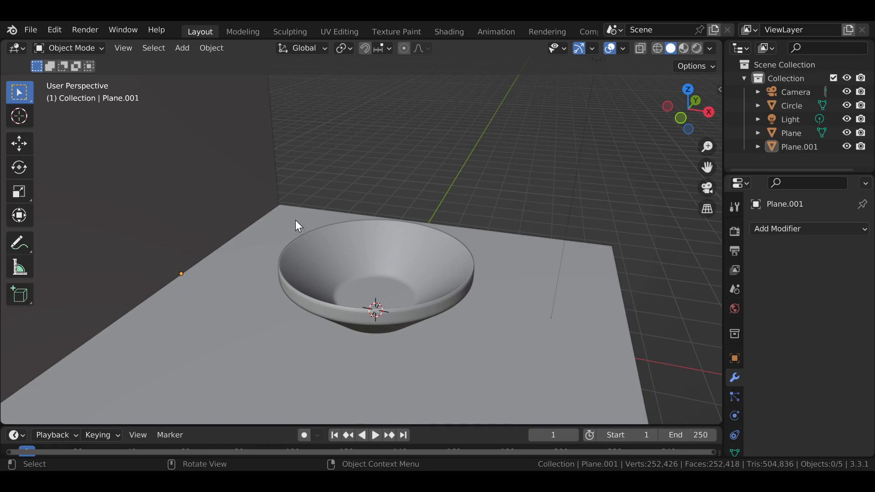
- Open the add-on preferences and search the add-ons for "ext"
left_click(49, 29)
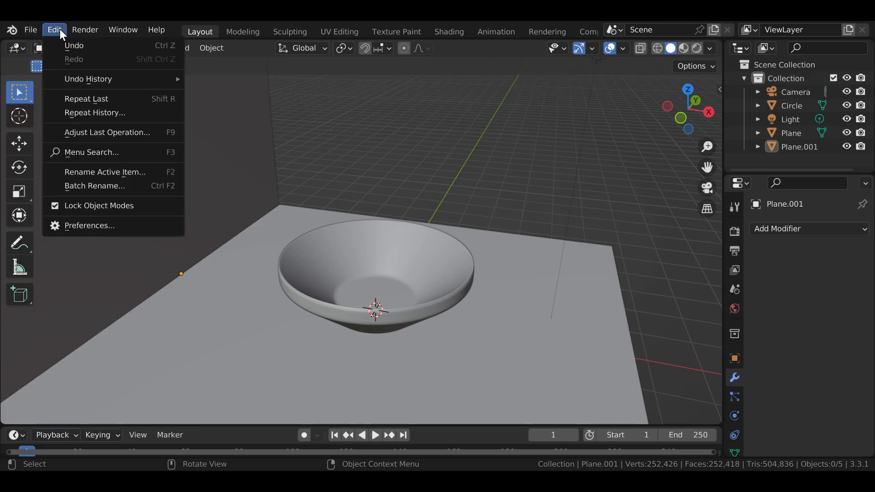
left_click(99, 229)
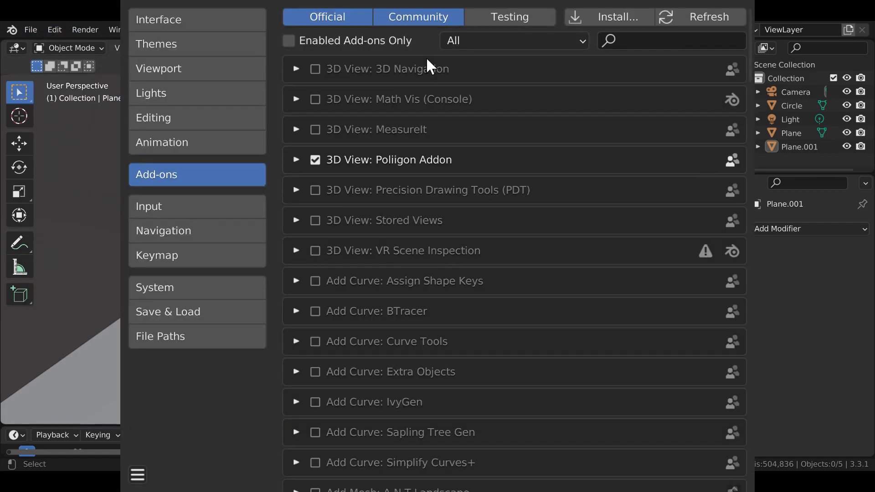
left_click(638, 46)
type("ext")
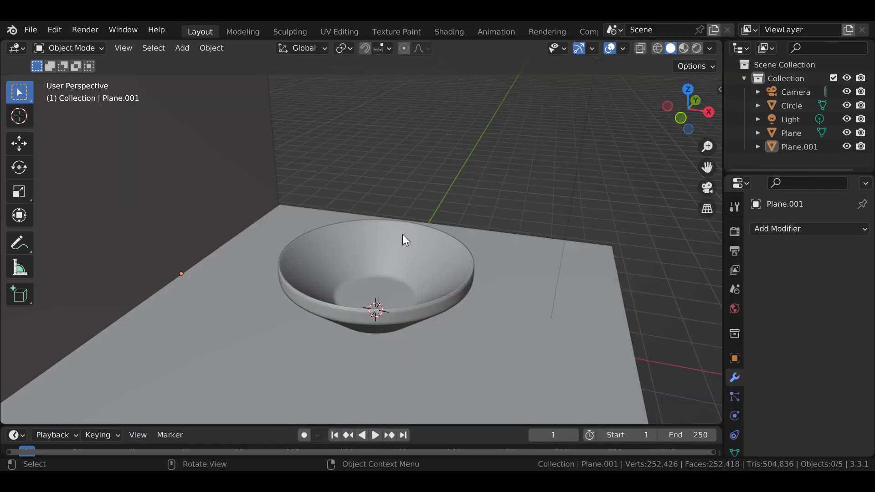
- Add the Teapot+ extra mesh object at the origin
scroll(408, 264, "down", 3)
scroll(408, 264, "up", 4)
key("shift+a")
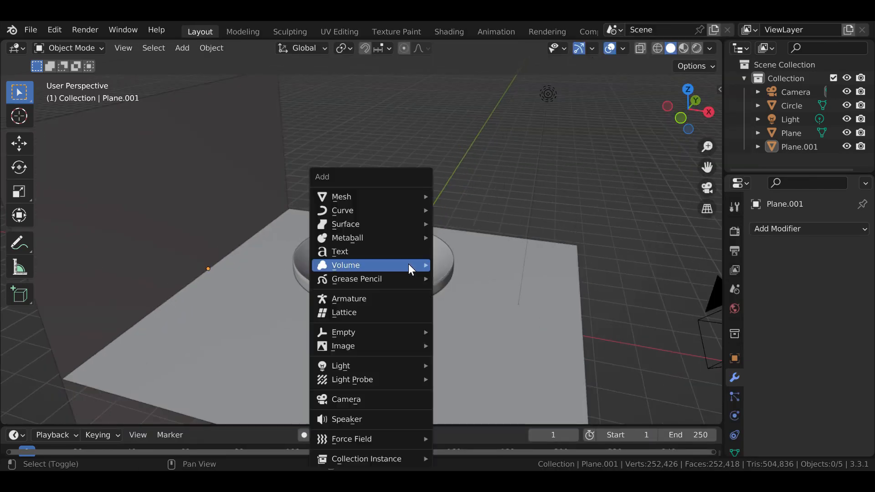
mouse_move(409, 264)
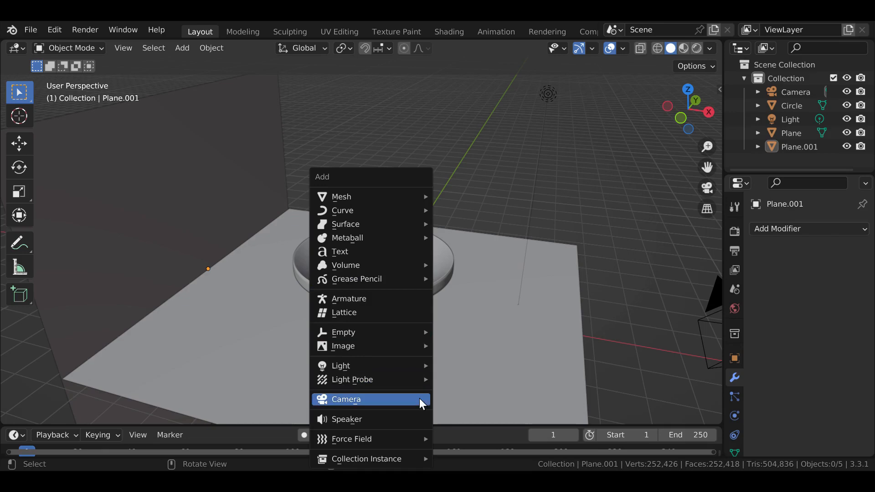
mouse_move(408, 338)
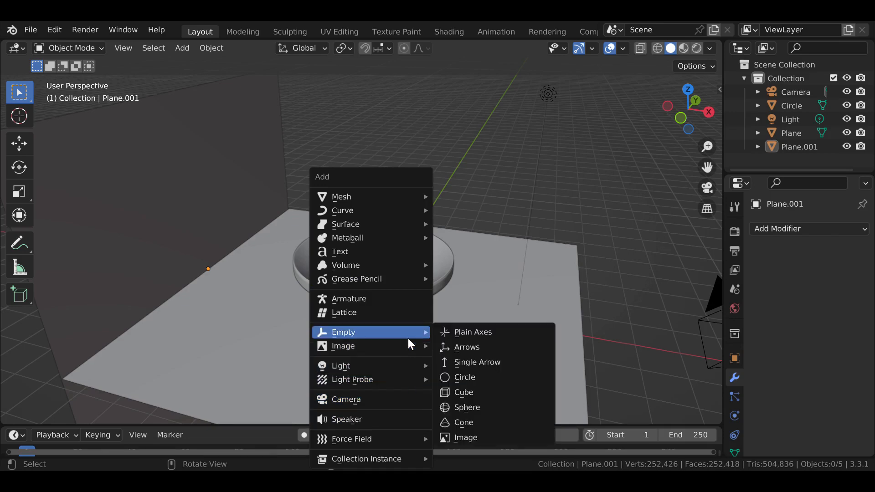
mouse_move(390, 196)
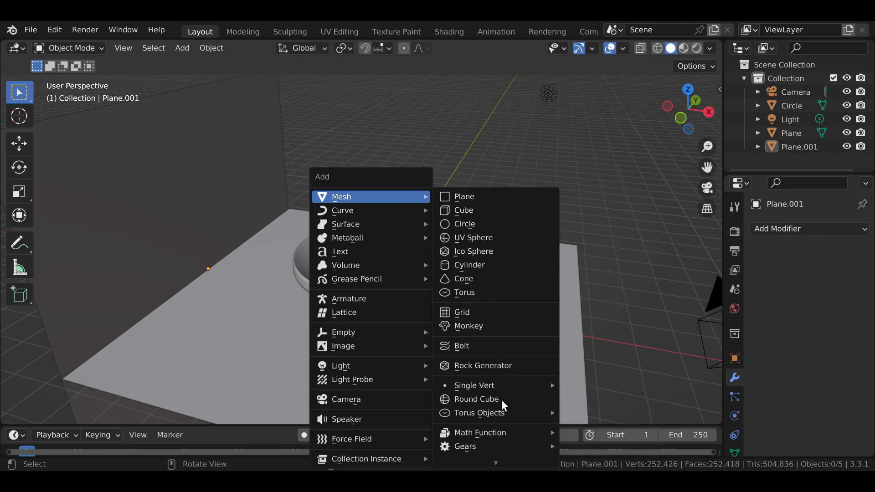
mouse_move(420, 201)
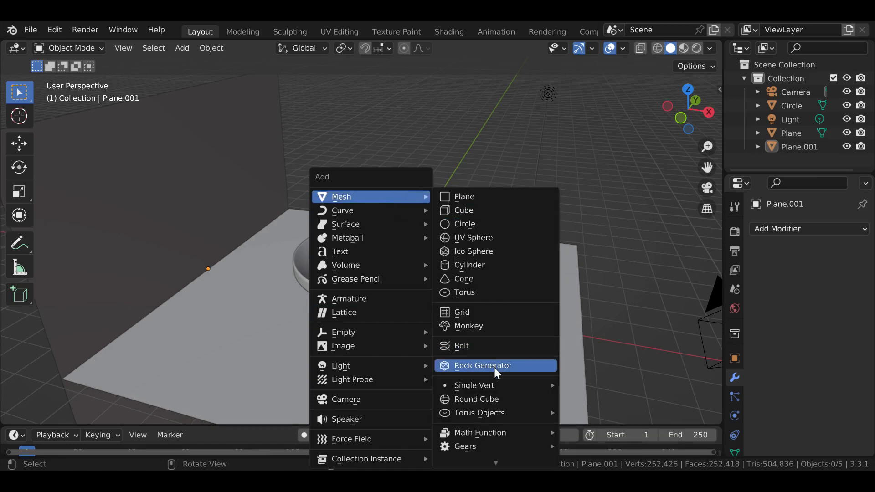
mouse_move(492, 449)
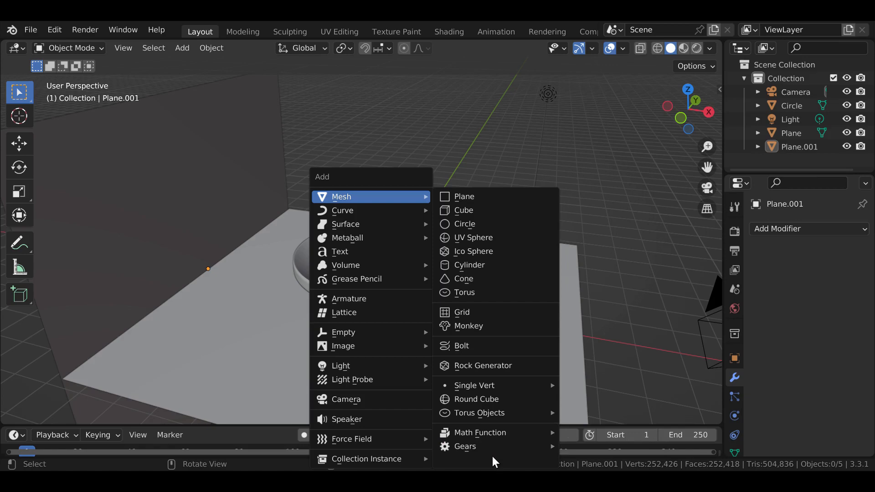
scroll(494, 458, "down", 4)
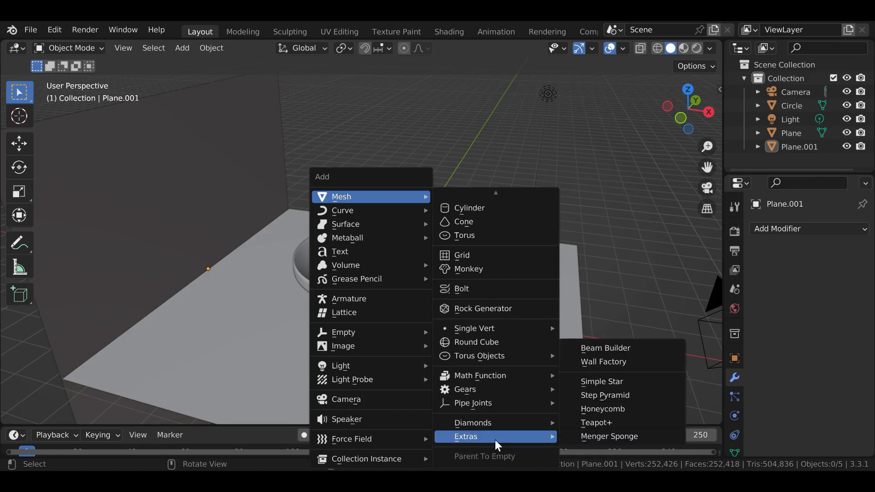
left_click(593, 419)
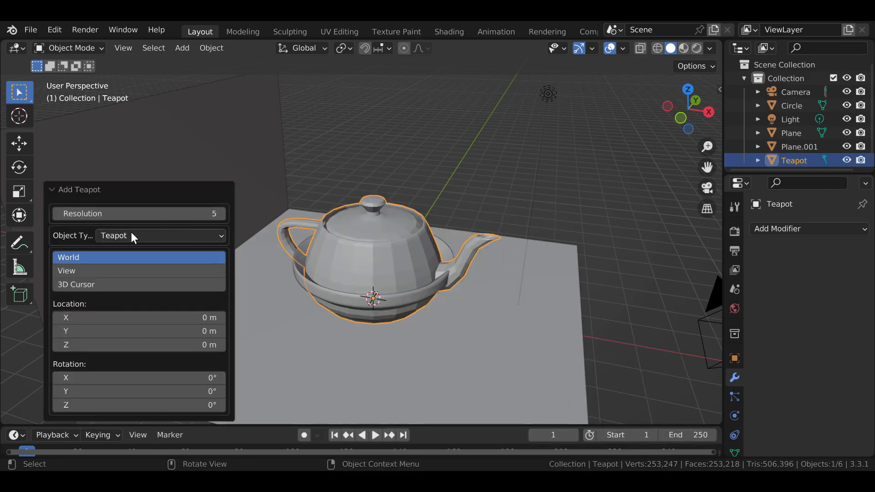
- Change the new teapot's object type to Tea Spoon and set its resolution to 8
left_click(113, 235)
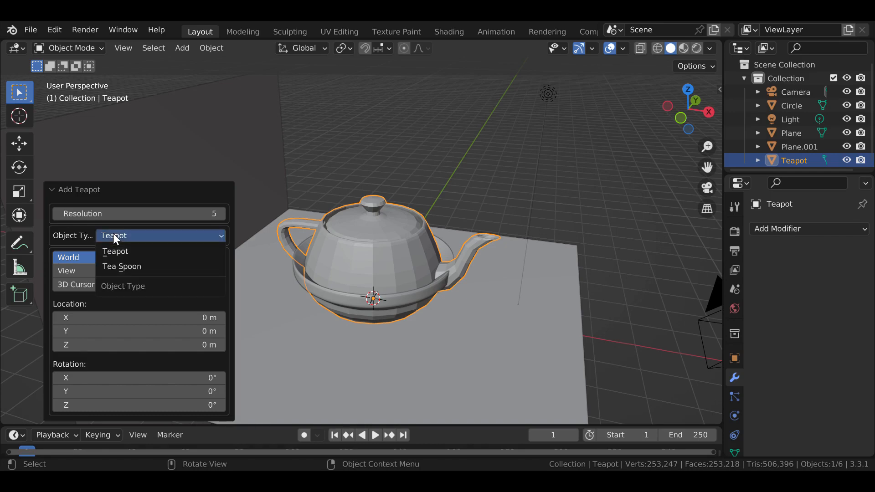
left_click(128, 267)
middle_click_drag(322, 287, 288, 269)
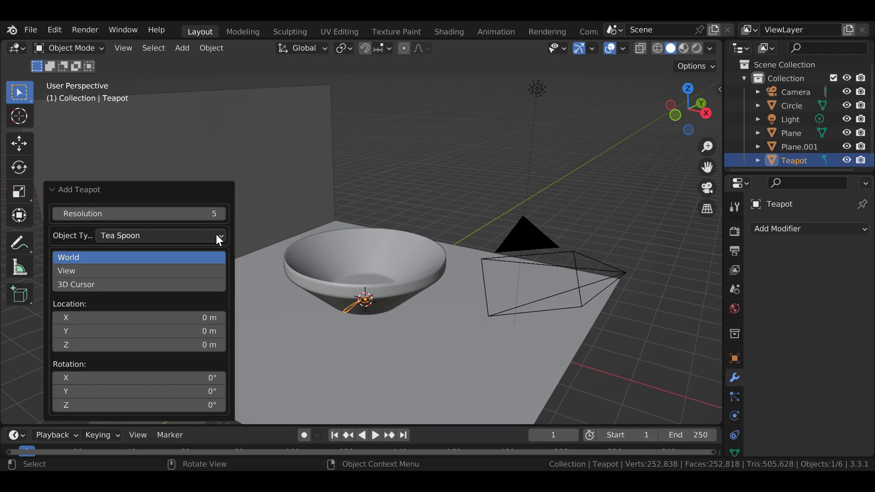
left_click(221, 214)
left_click(221, 214)
left_click(221, 214)
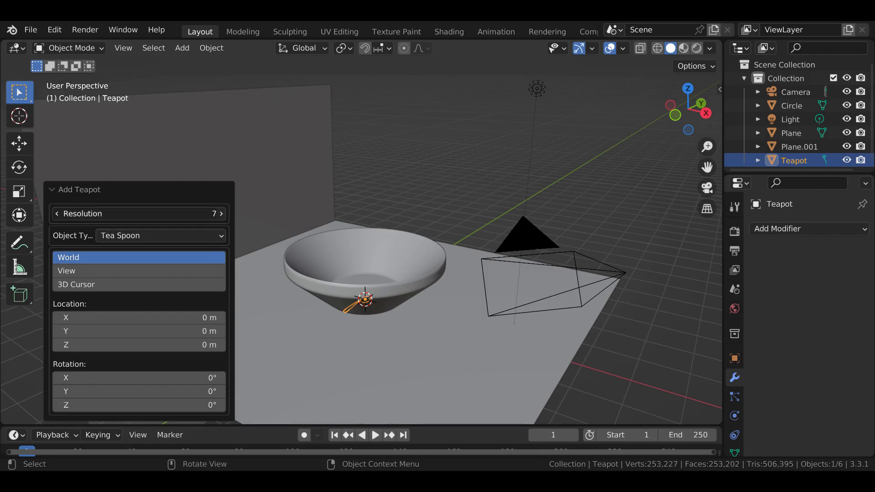
- Scale the tea spoon up uniformly by about 3.04
middle_click_drag(277, 253, 335, 319)
scroll(342, 330, "up", 3)
scroll(343, 330, "up", 3)
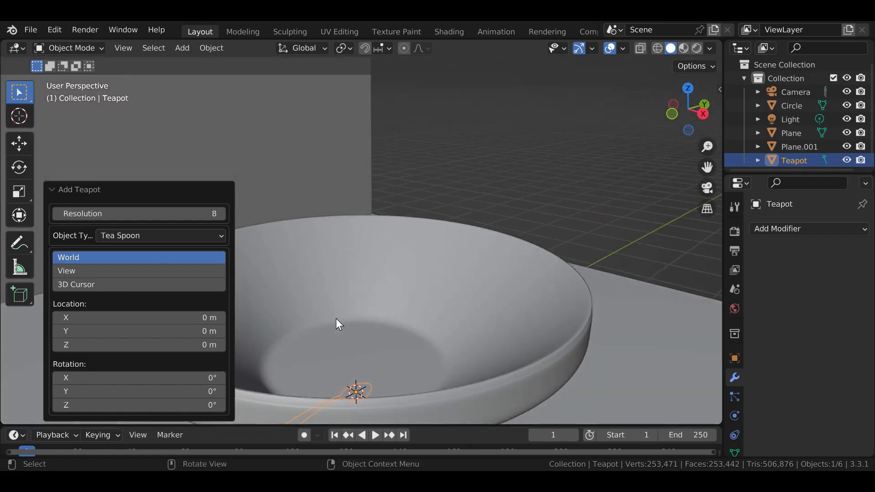
scroll(338, 330, "down", 2)
key("s")
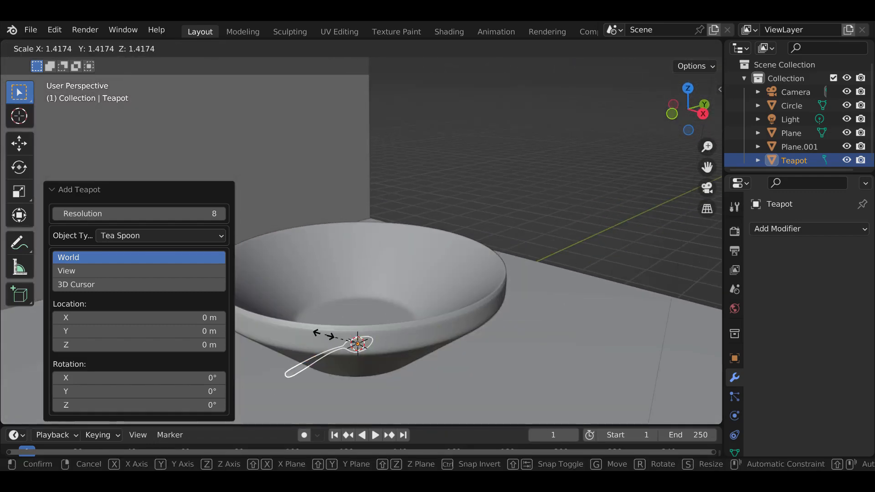
left_click(284, 339)
- Rotate the tea spoon by about 38° in the current view so its handle tilts upward
scroll(330, 335, "down", 5)
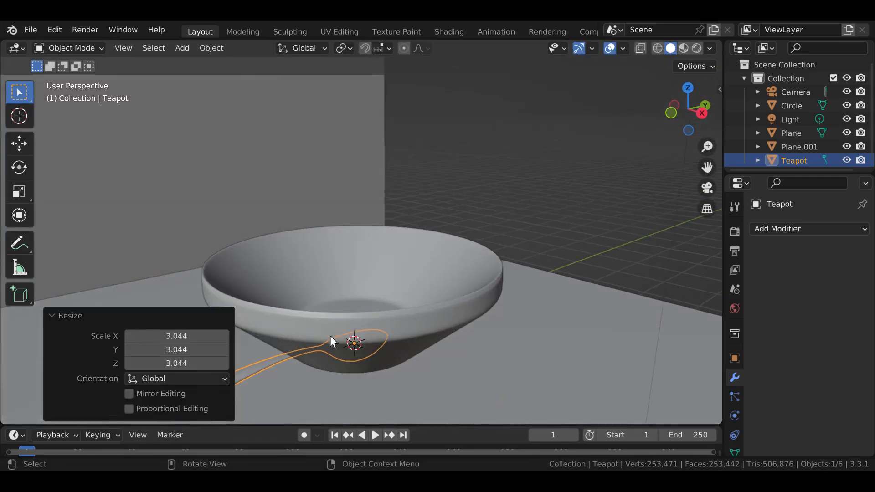
middle_click_drag(318, 315, 303, 327)
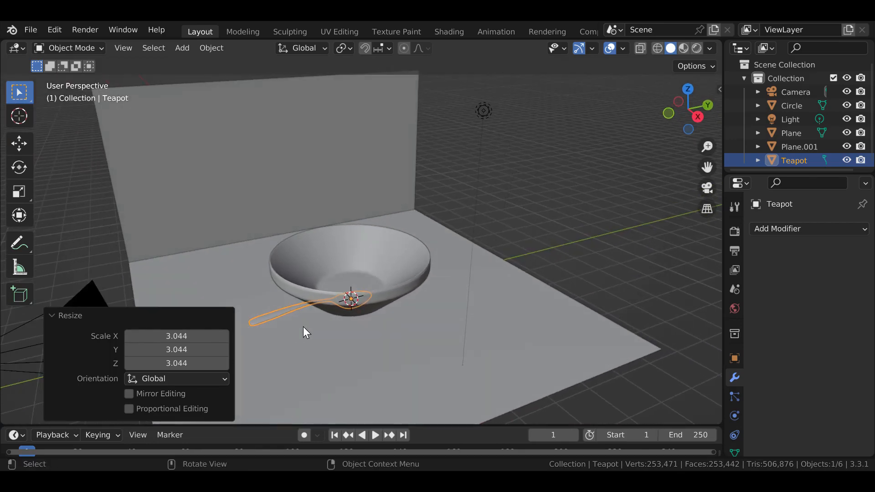
key("r")
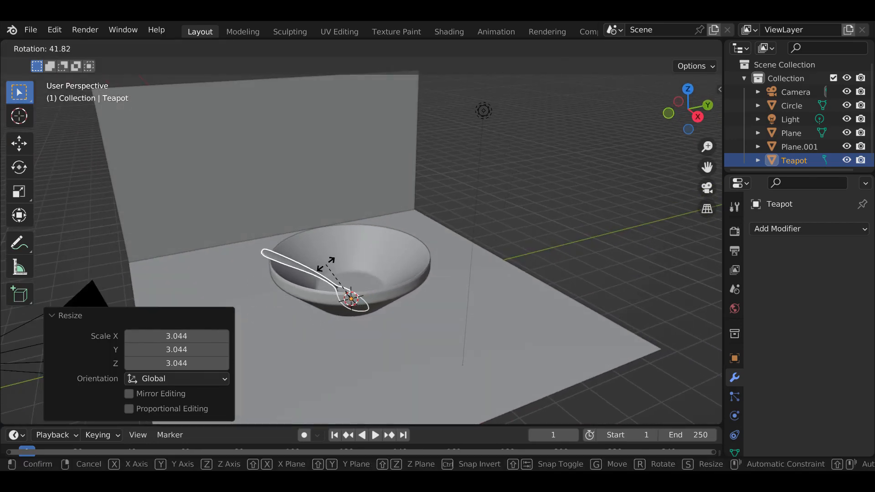
left_click(325, 268)
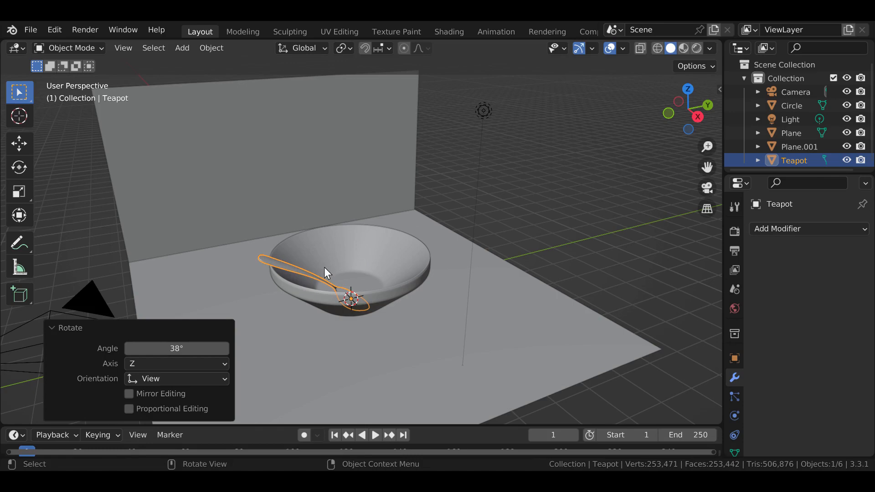
- Raise the tea spoon about 0.8 m along the Z axis into the bowl
key("g")
key("z")
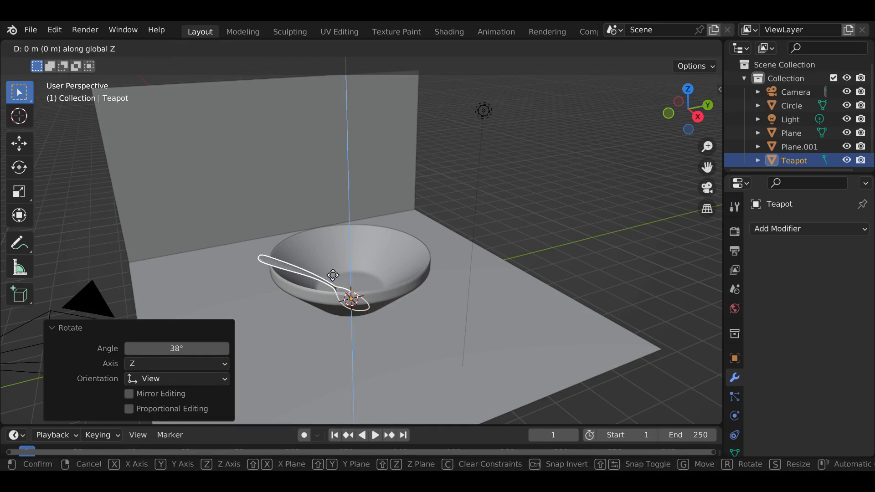
left_click(337, 251)
- Tilt the tea spoon by about -13.3° and another -6.4° from two view angles so it leans over the bowl's rim
mouse_move(323, 246)
middle_mouse_down()
mouse_move(303, 252)
mouse_move(322, 248)
middle_mouse_up()
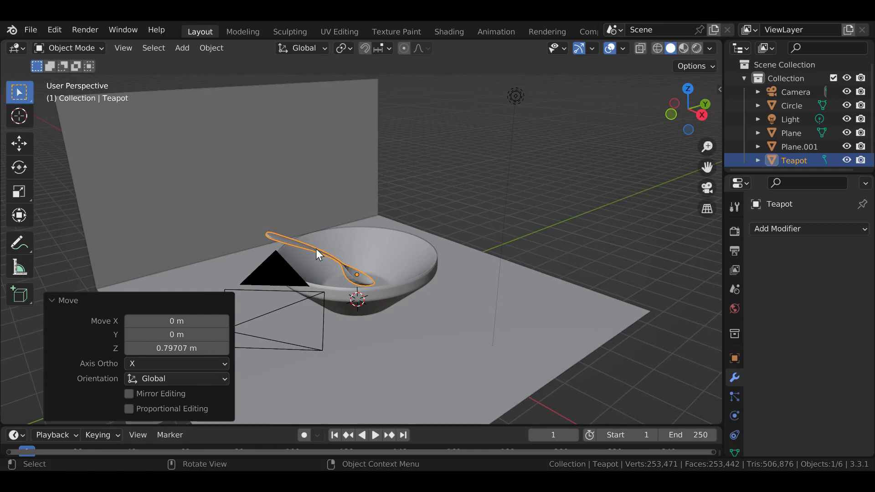
key("r")
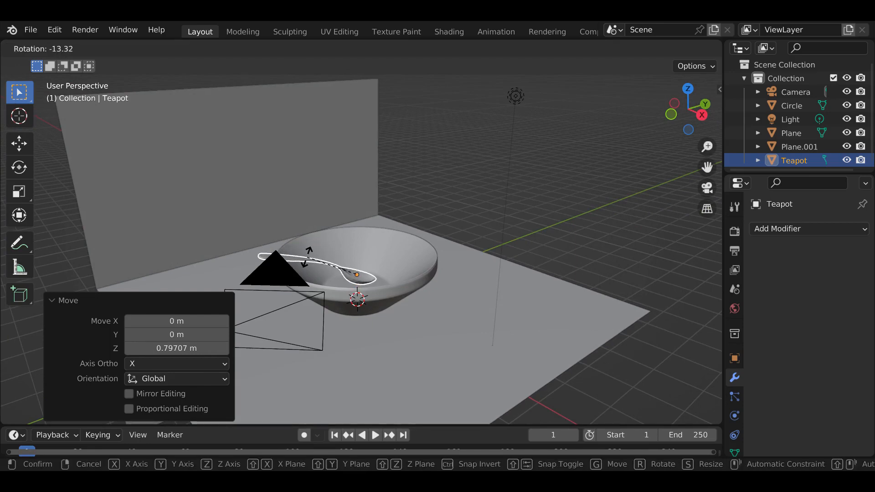
left_click(306, 257)
middle_click_drag(341, 277, 312, 248)
key("r")
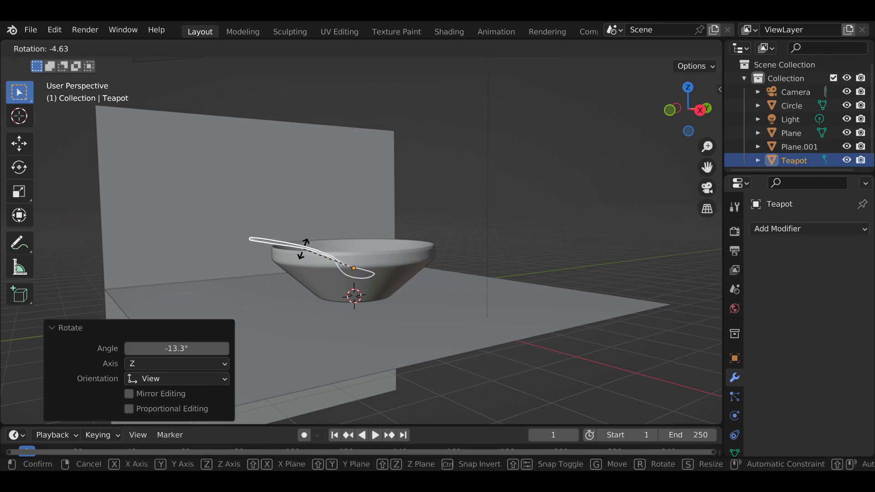
left_click(308, 247)
- Apply smooth shading to the tea spoon
middle_click_drag(308, 248, 326, 311)
scroll(332, 274, "up", 3)
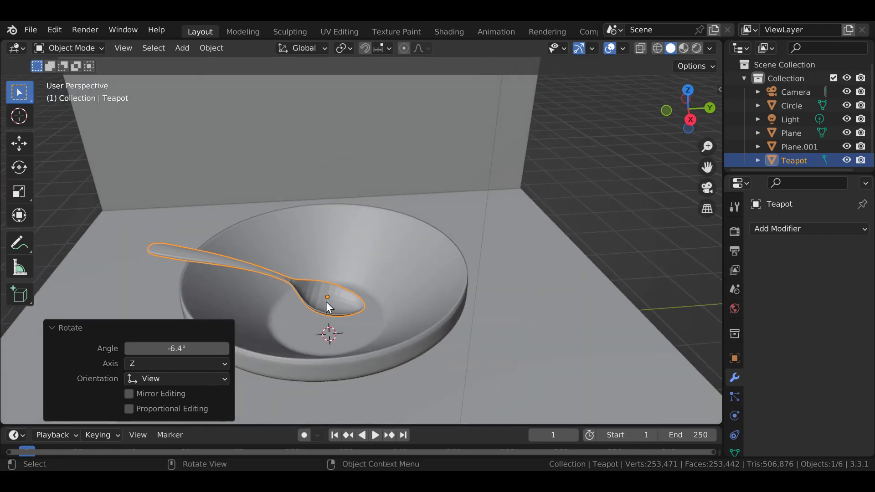
right_click(326, 302)
left_click(313, 215)
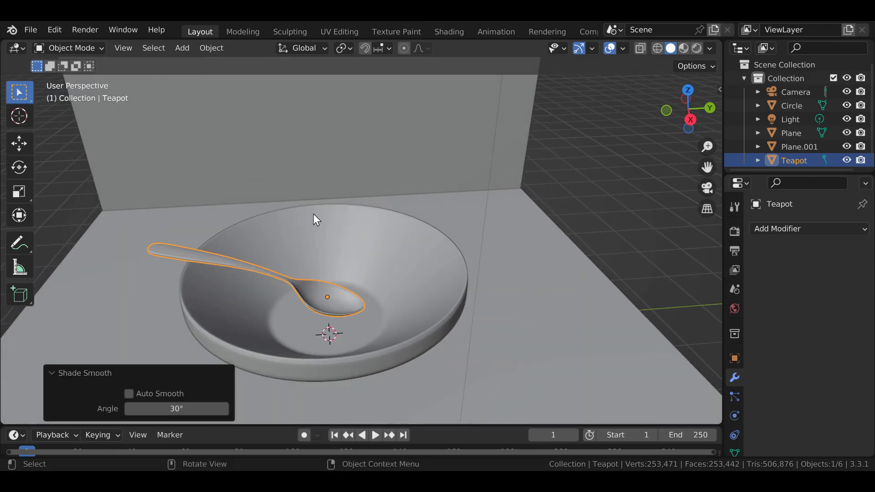
- Deselect the spoon and add a Monkey mesh at the origin
middle_click_drag(315, 322, 428, 327)
scroll(350, 289, "up", 2)
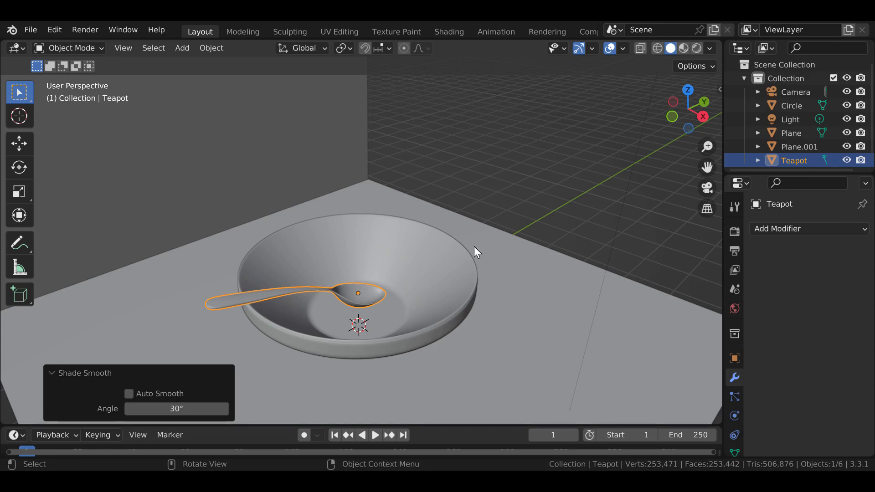
left_click(502, 206)
key("shift+a")
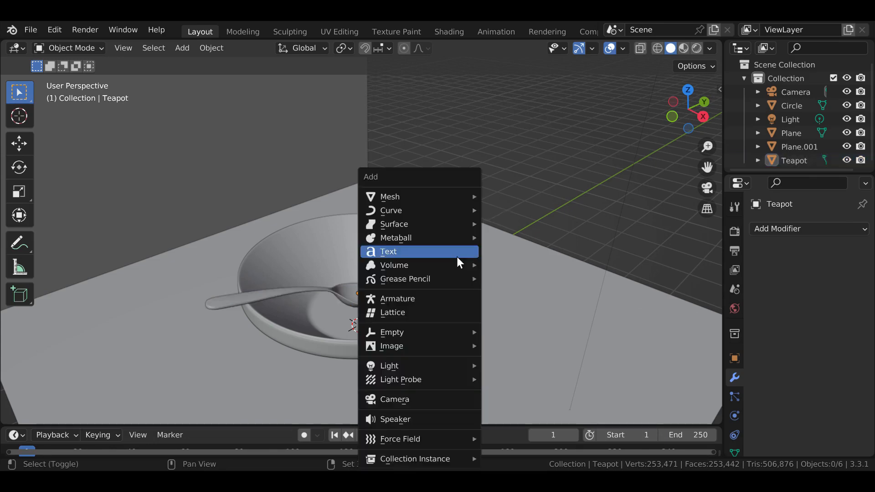
mouse_move(445, 197)
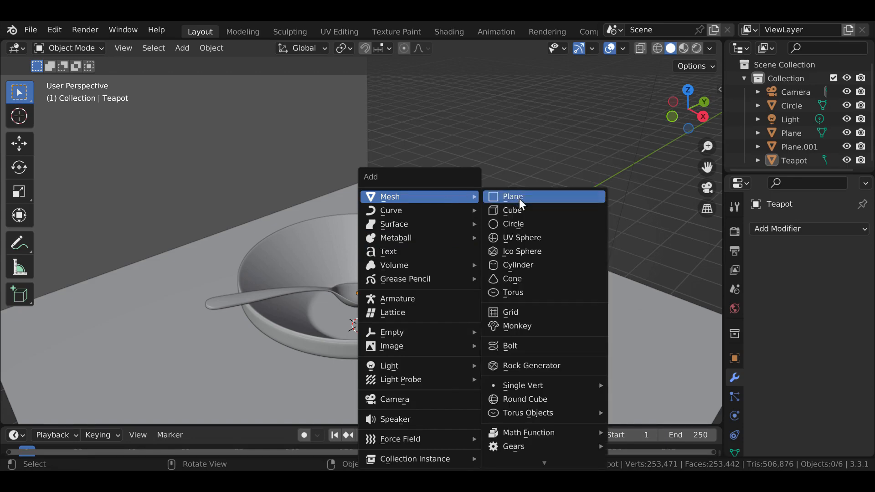
left_click(524, 326)
- Move the monkey head up about 2.9 m along the Z axis, above the bowl
middle_click_drag(384, 338, 452, 330)
key("g")
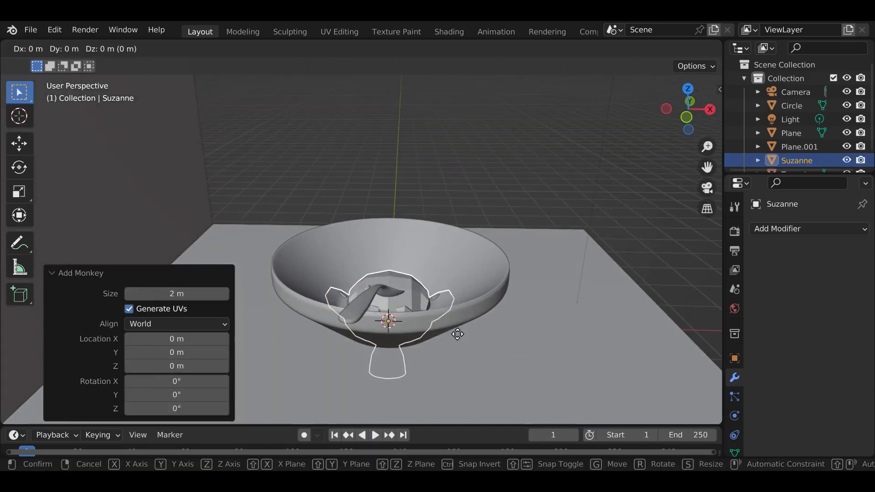
key("z")
left_click(431, 190)
- Put the monkey head in Edit Mode, select one eye's linked geometry and test whether it moves separately, cancelling the move
middle_click_drag(318, 222, 367, 206)
scroll(368, 207, "up", 2)
scroll(369, 207, "up", 3)
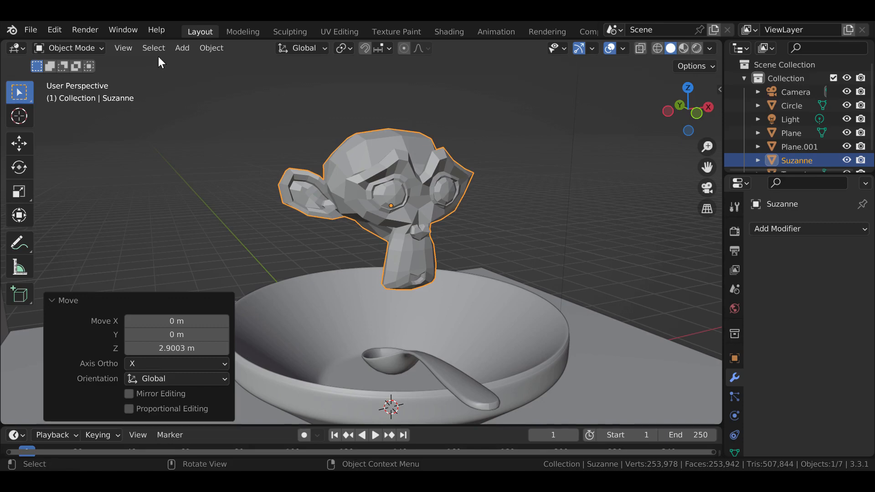
left_click(103, 48)
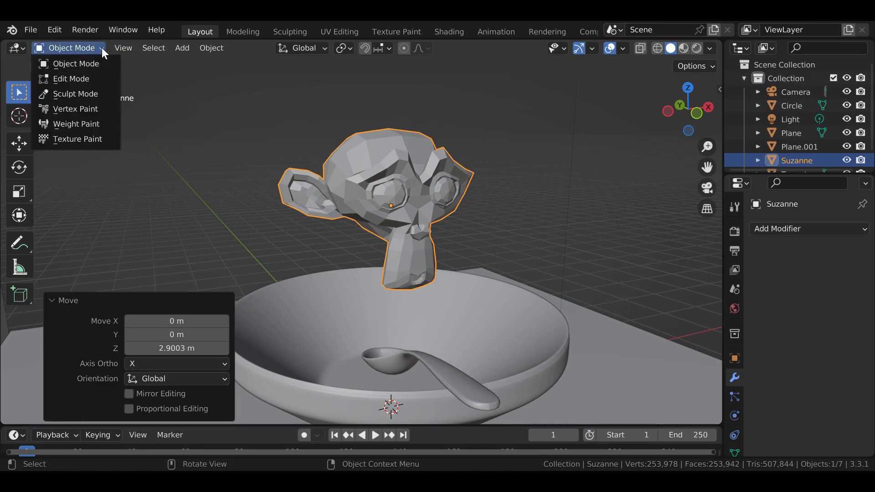
left_click(100, 73)
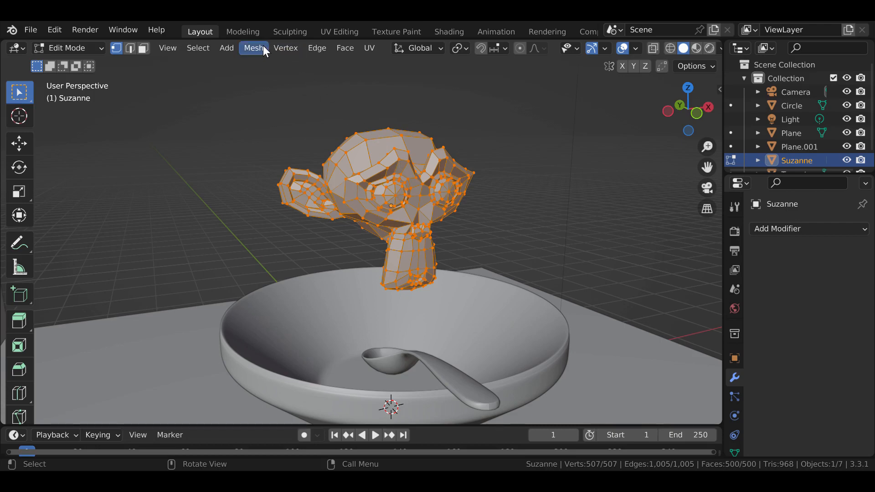
left_click(398, 204)
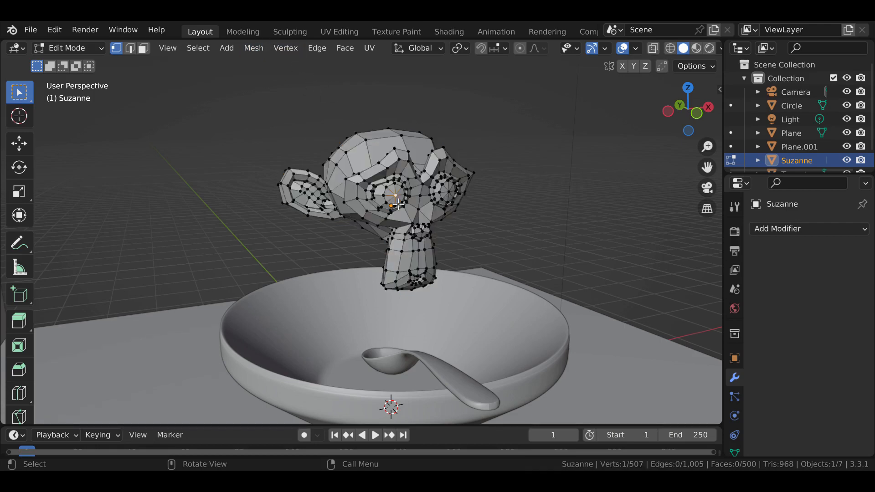
key("ctrl+l")
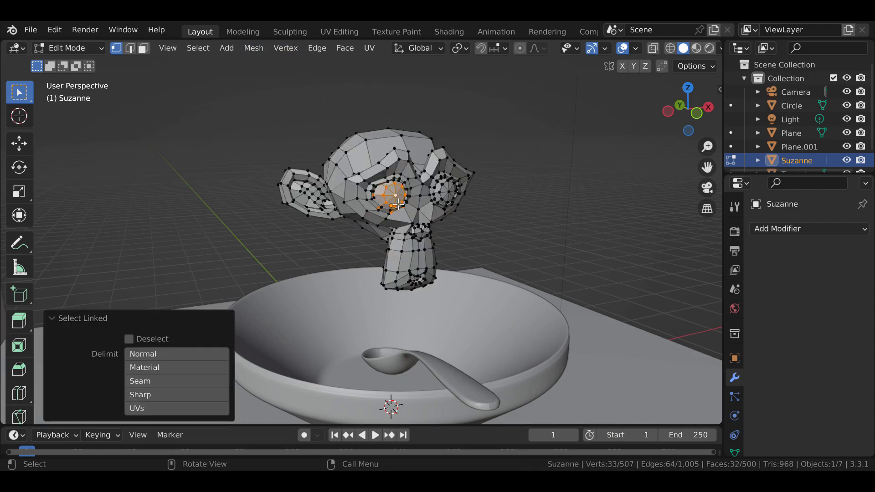
key("g")
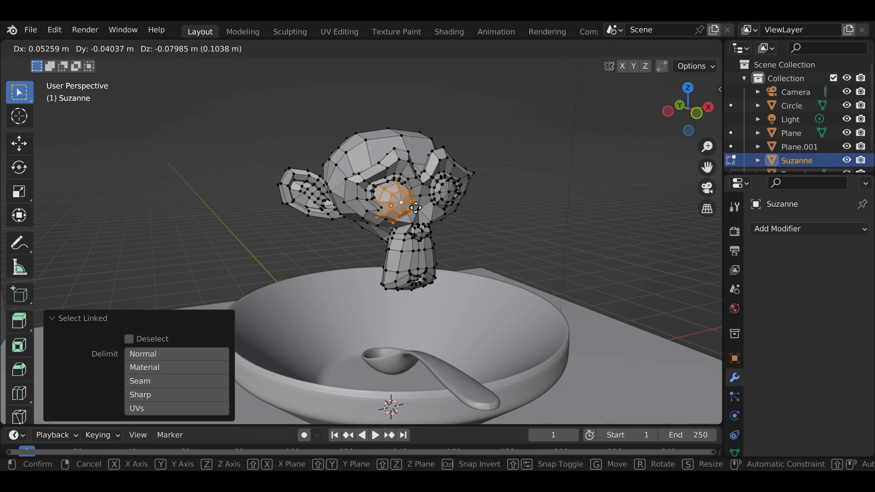
right_click(418, 202)
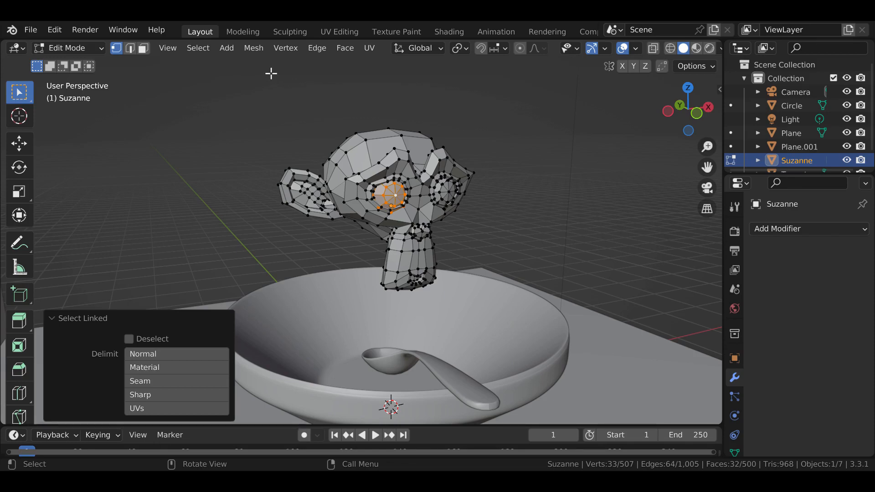
- Select all of the monkey's vertices and merge them by distance with a merge distance of 0.0201 m
left_click(358, 167)
key("a")
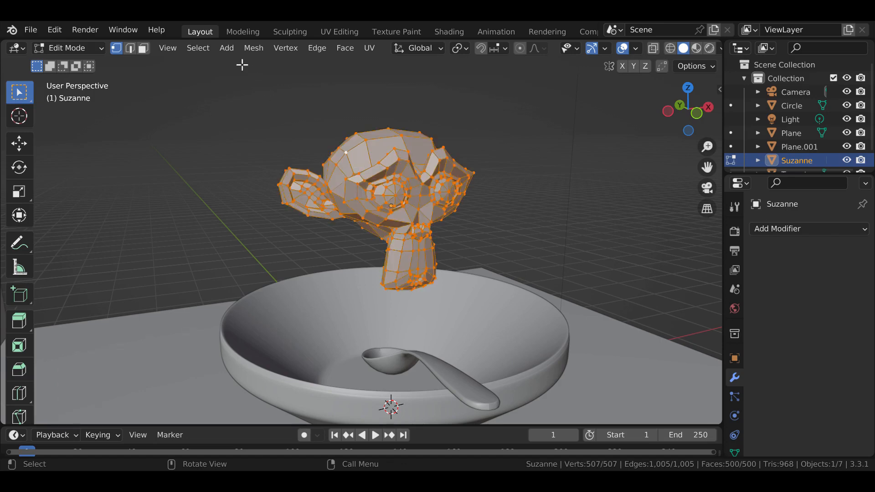
left_click(254, 50)
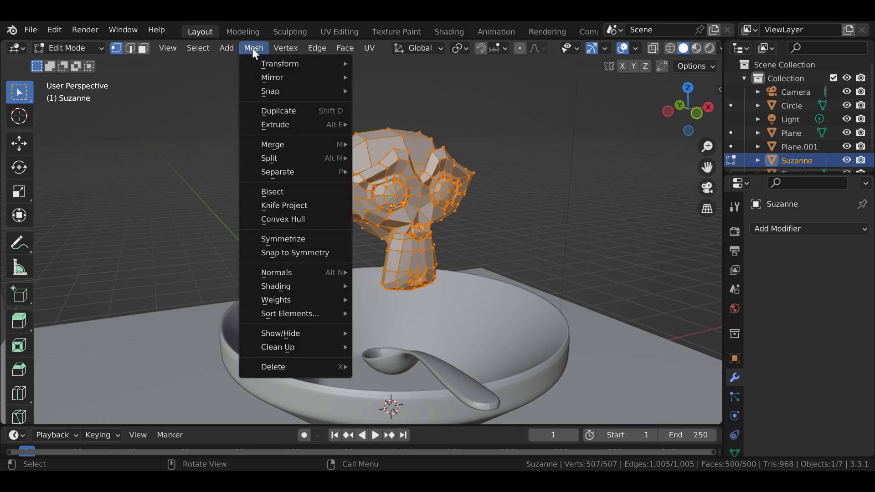
mouse_move(280, 96)
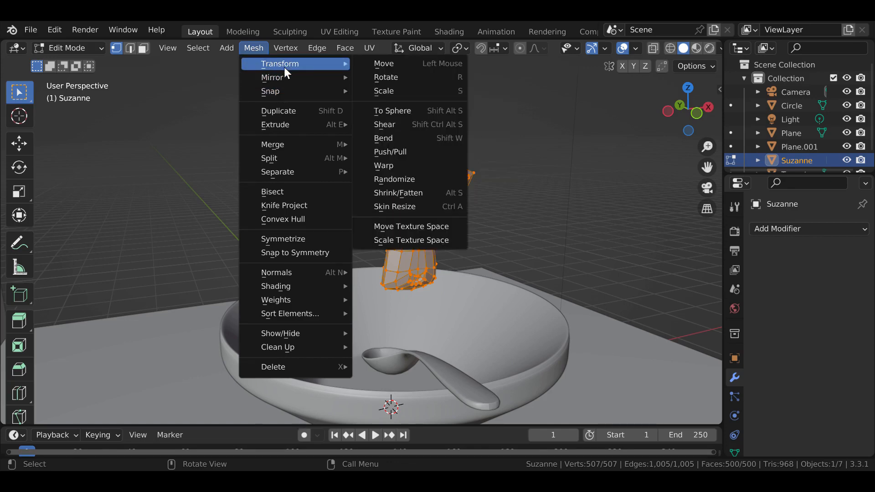
mouse_move(312, 145)
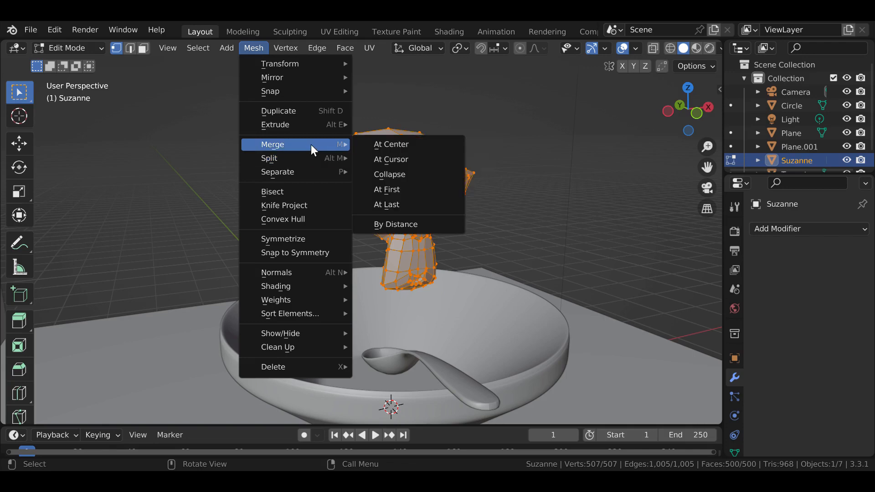
left_click(399, 223)
left_click(224, 379)
left_click(225, 379)
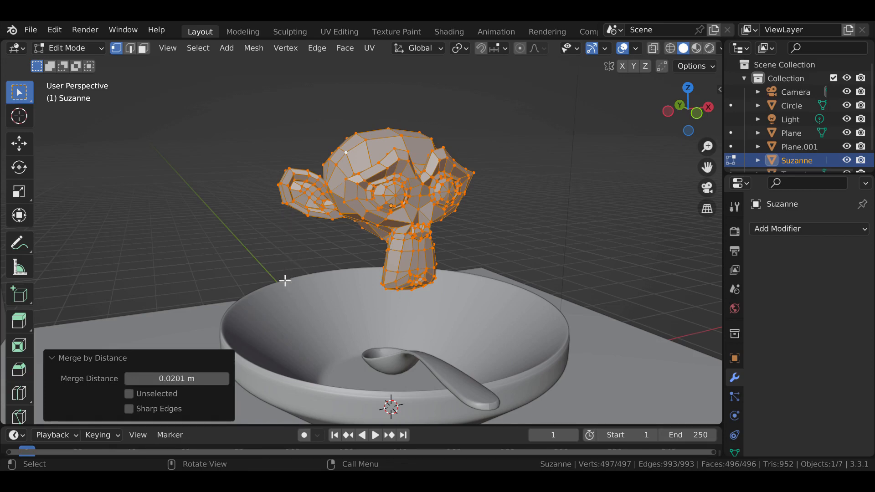
- Select the linked geometry from the monkey's eye and test how it moves, cancelling the move
left_click(235, 260)
middle_click_drag(242, 250, 315, 253)
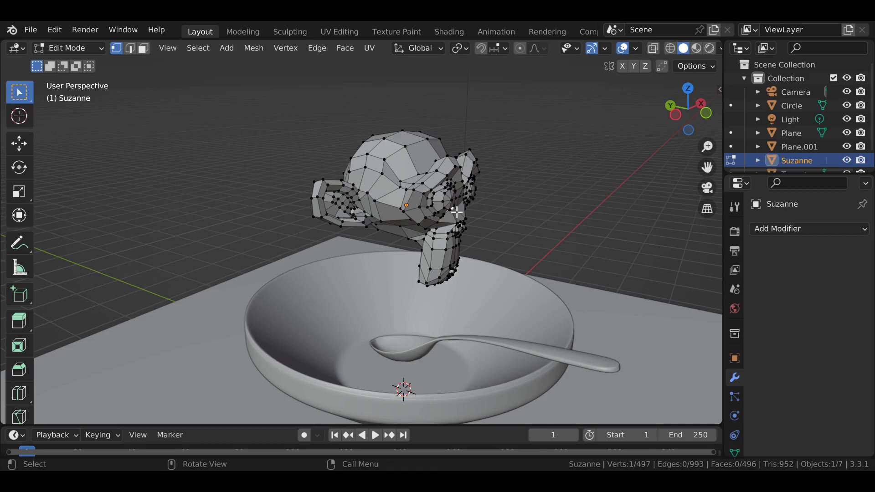
key("l")
key("g")
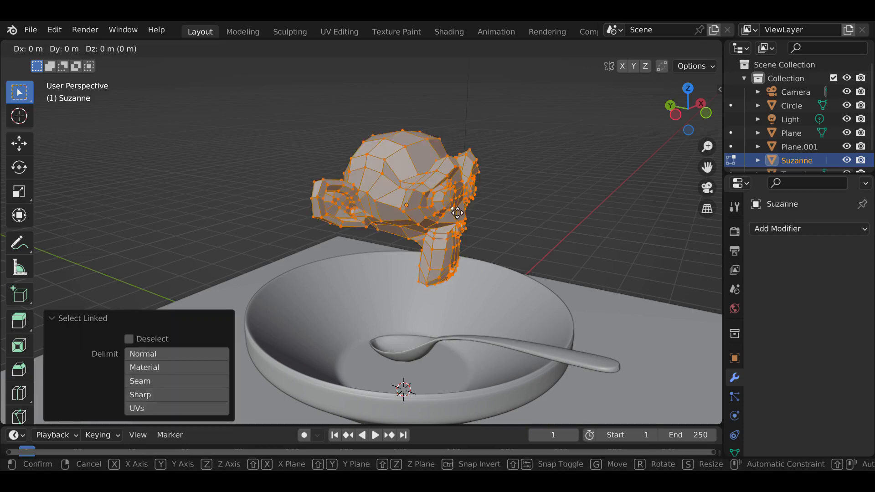
right_click(433, 198)
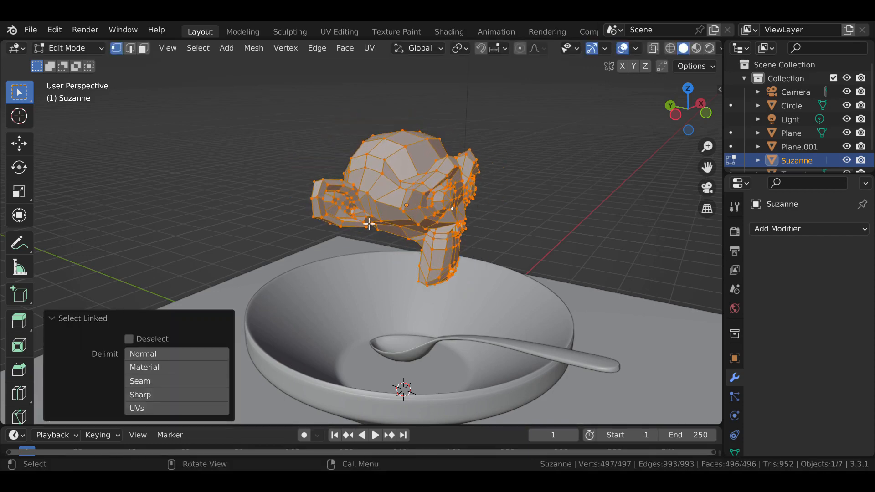
- Return the monkey head to Object Mode and scale it down uniformly to about 0.188
left_click(230, 213)
middle_click_drag(386, 230, 361, 215)
left_click(95, 45)
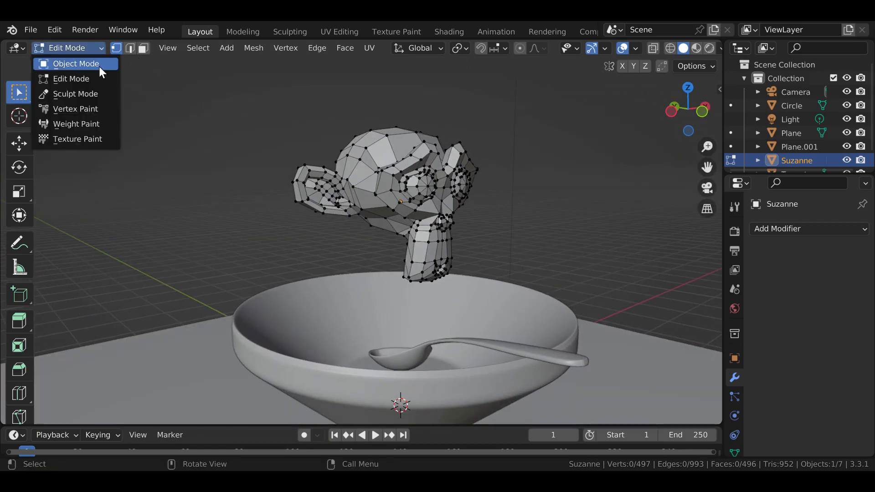
left_click(99, 64)
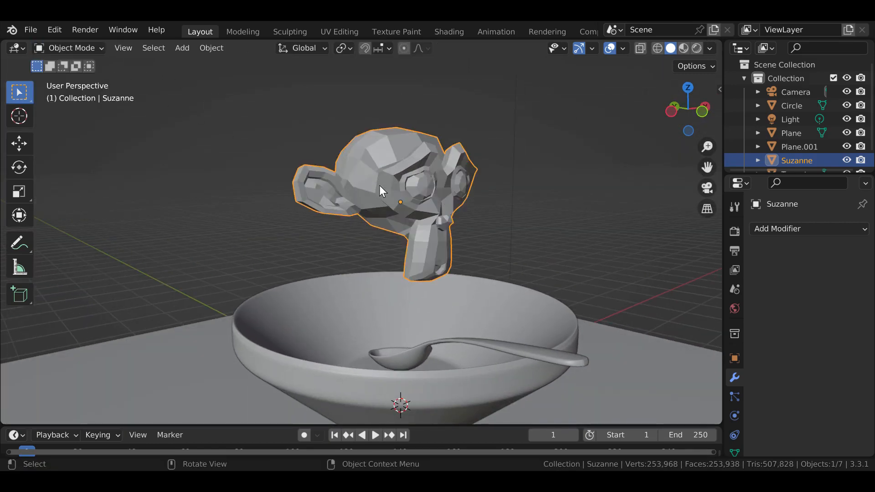
key("s")
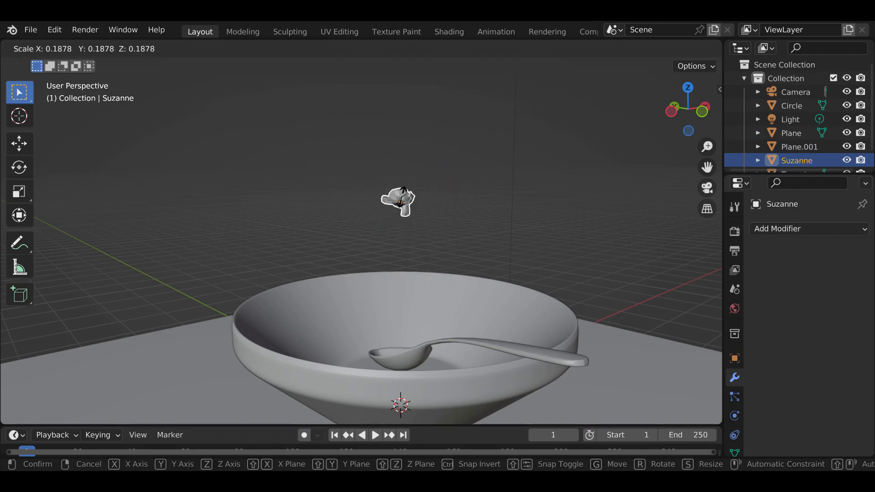
left_click(403, 197)
- Add Rigid Body physics to the small monkey head and bring its settings into view
middle_click_drag(414, 213, 611, 379)
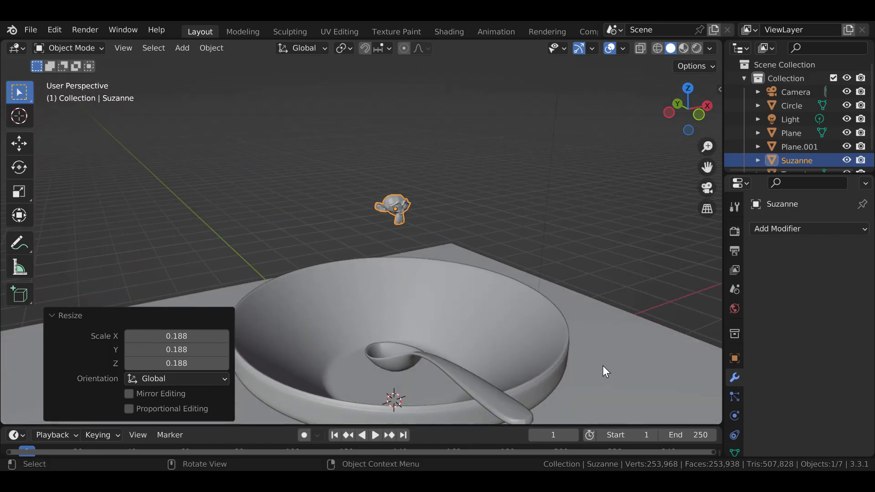
left_click(735, 415)
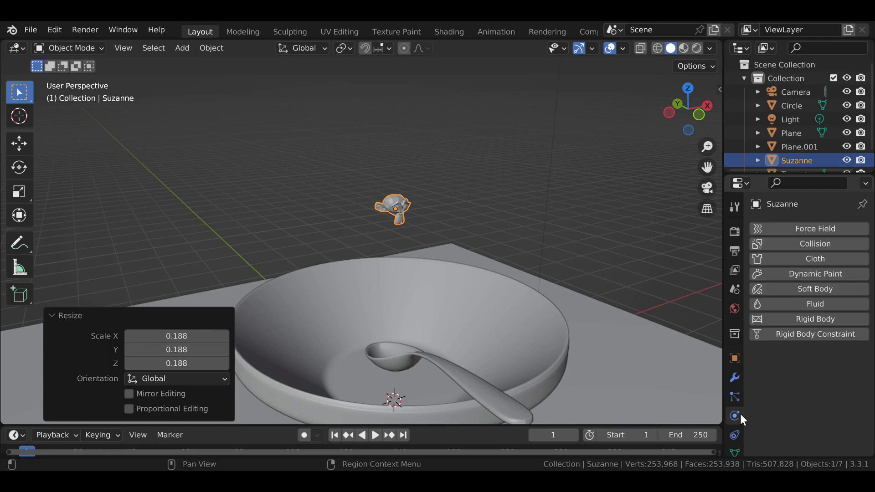
left_click(800, 319)
scroll(789, 387, "down", 4)
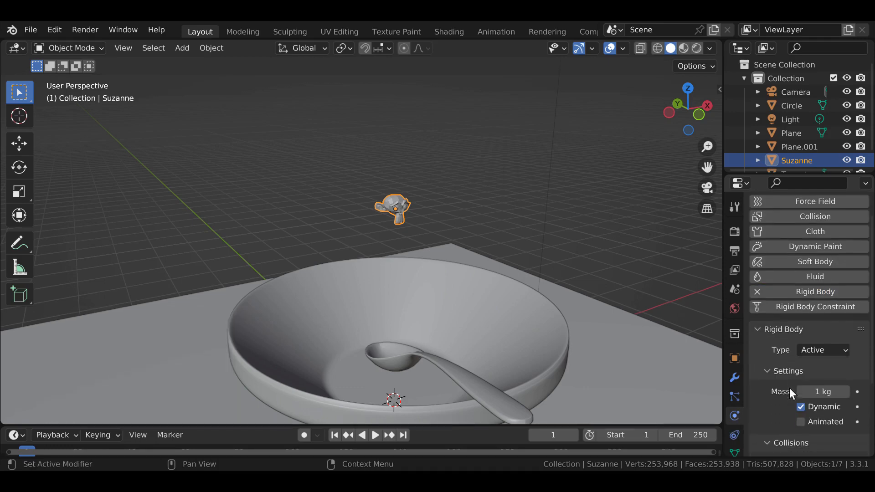
- Set the monkey head's rigid body mass to 0.001 kg
scroll(789, 388, "down", 2)
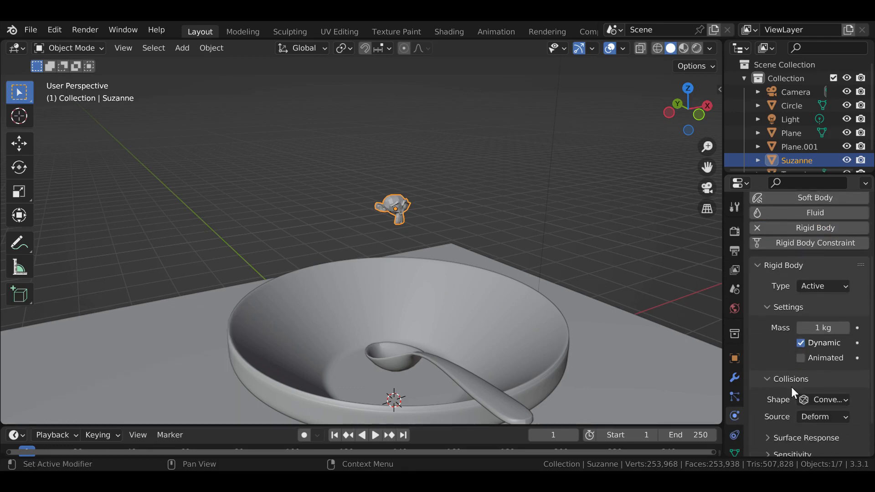
left_click(826, 330)
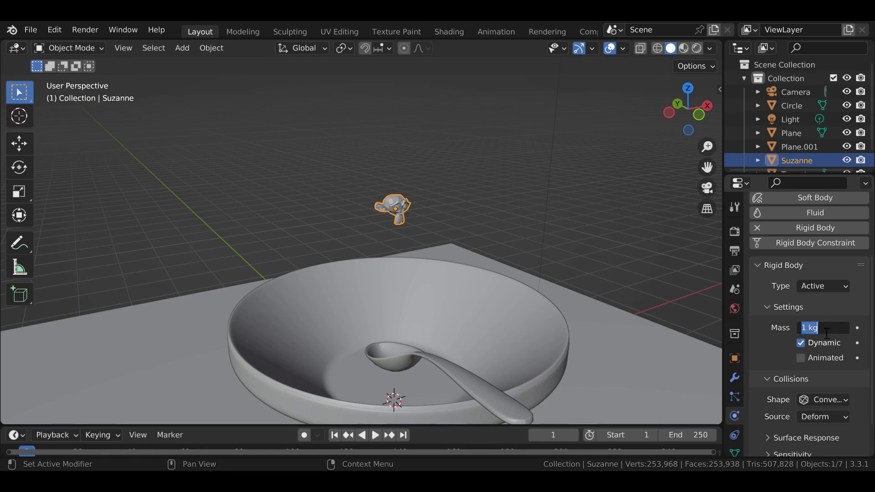
type(".001")
key("Return")
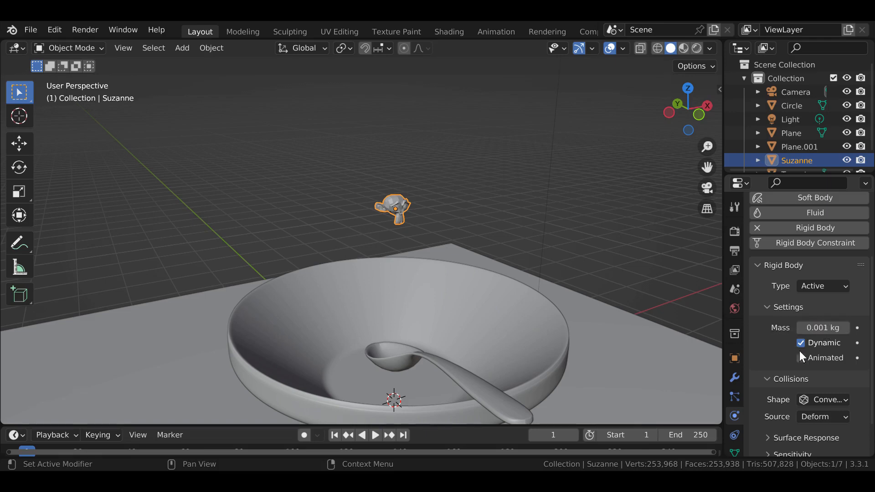
- Add Fluid physics to the monkey head and set its fluid type to Effector
scroll(804, 404, "up", 5)
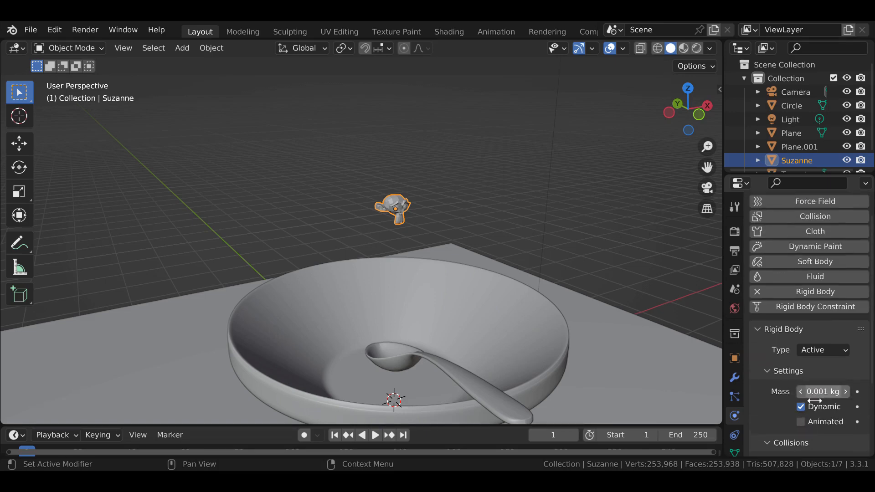
scroll(807, 392, "up", 1)
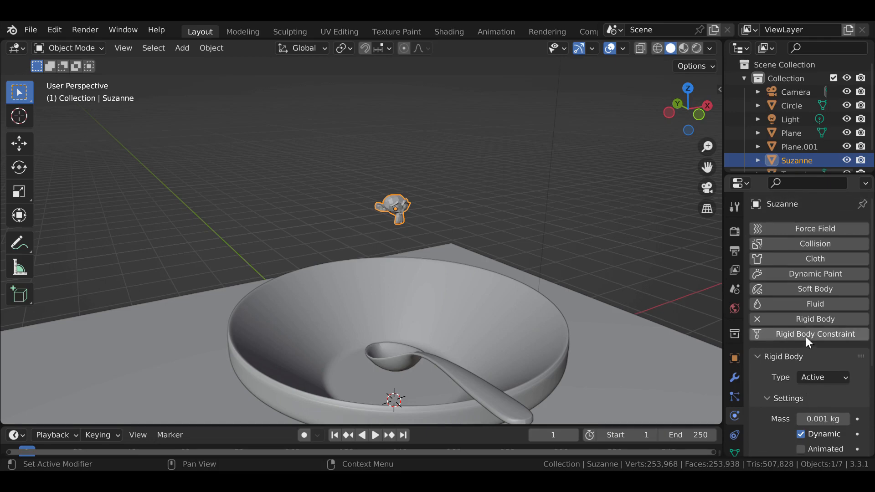
left_click(816, 304)
scroll(809, 328, "down", 2)
scroll(810, 409, "down", 8)
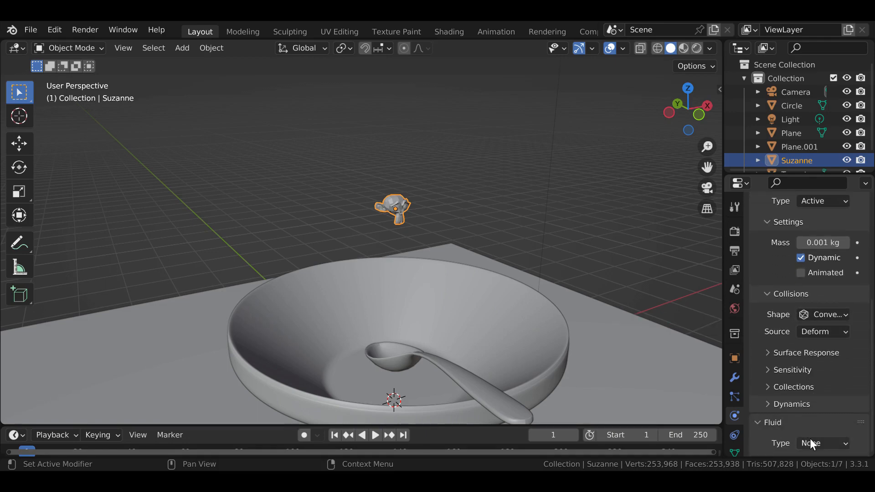
left_click(810, 439)
left_click(817, 387)
scroll(817, 386, "down", 6)
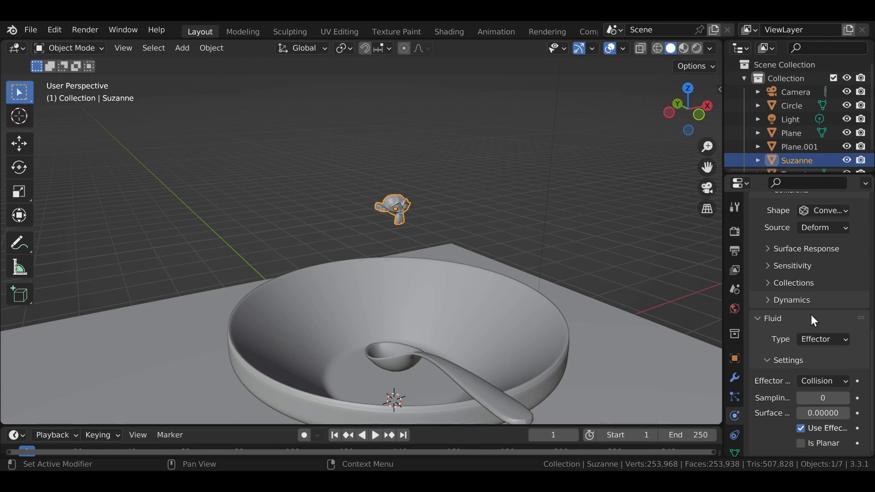
scroll(807, 331, "up", 10)
scroll(815, 335, "up", 6)
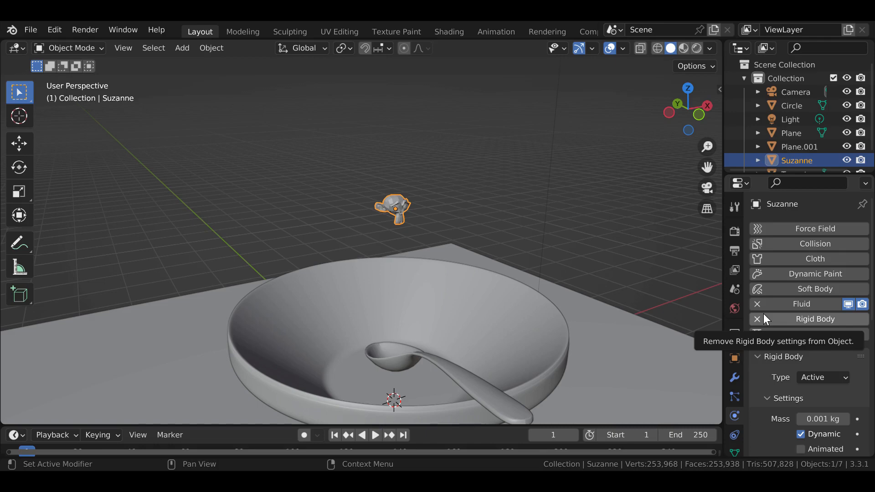
left_click(760, 317)
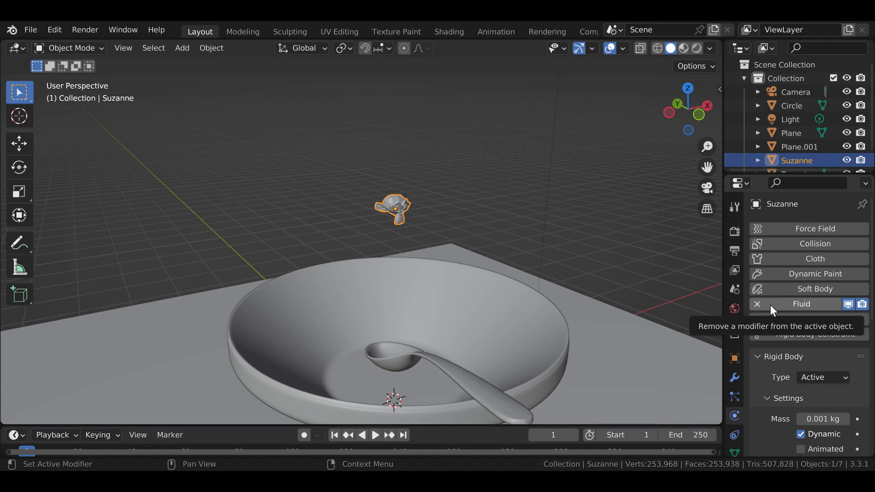
scroll(798, 366, "down", 2)
scroll(799, 367, "down", 2)
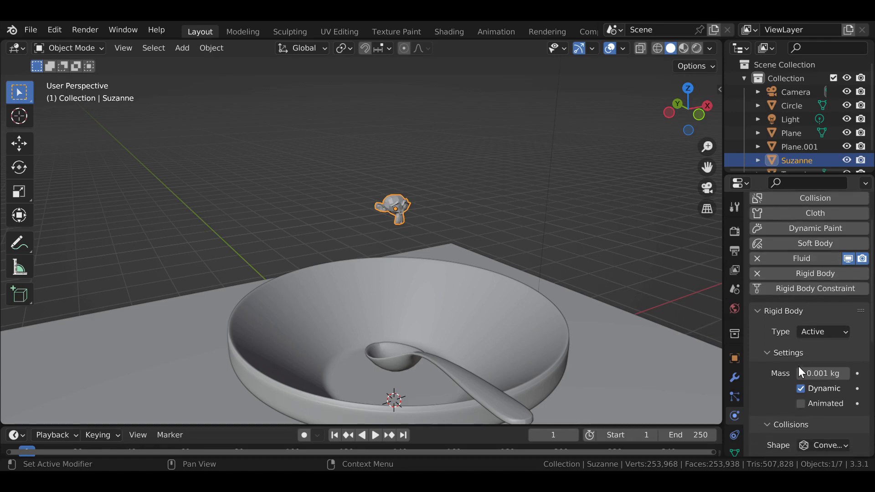
mouse_move(466, 302)
middle_mouse_down()
mouse_move(493, 291)
mouse_move(472, 302)
middle_mouse_up()
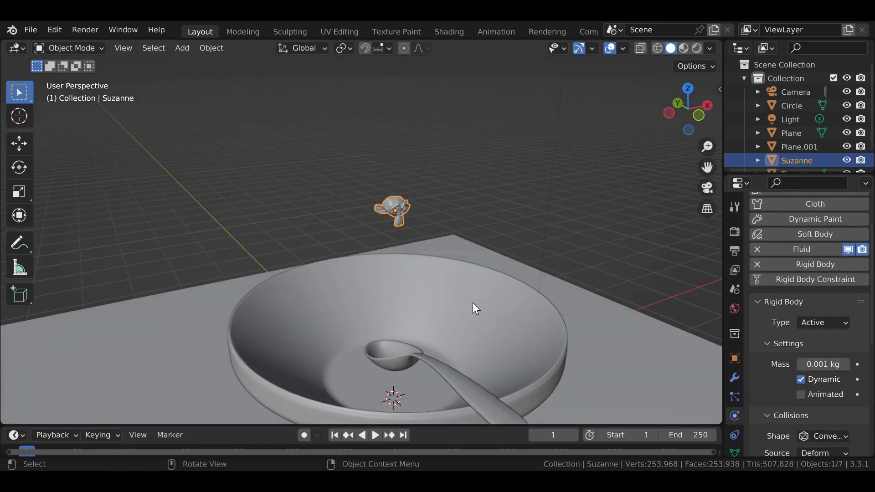
- Add an Array modifier to the monkey head with a relative offset of X 0 and Z 1.4
left_click(735, 378)
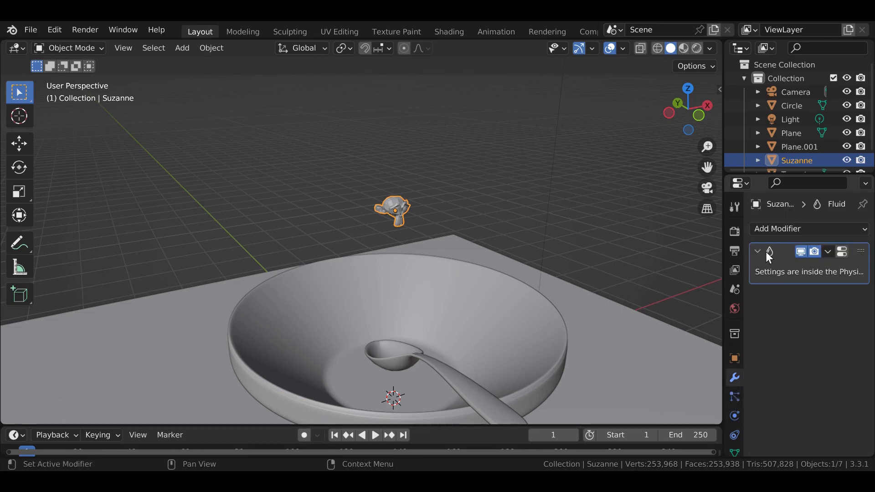
left_click(774, 232)
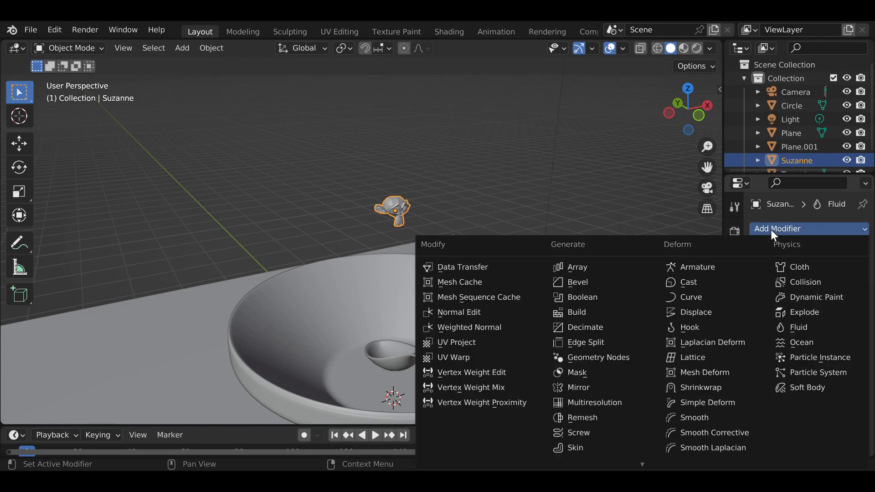
left_click(590, 267)
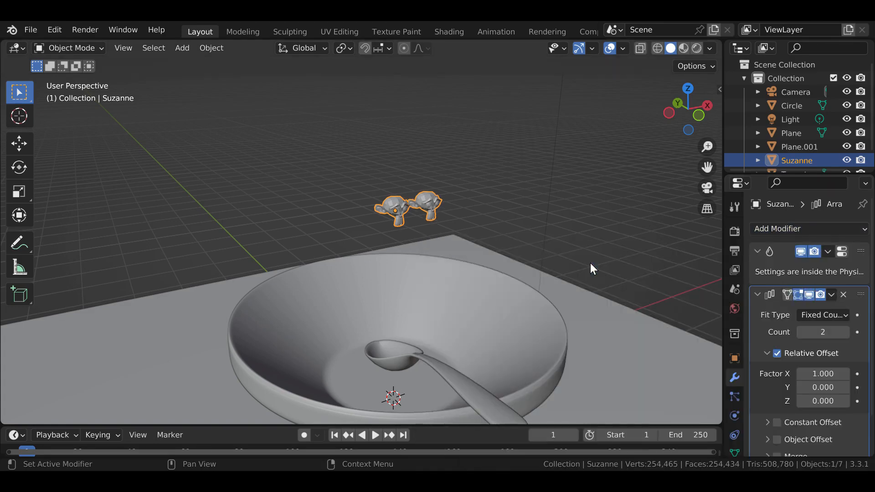
scroll(785, 301, "down", 2)
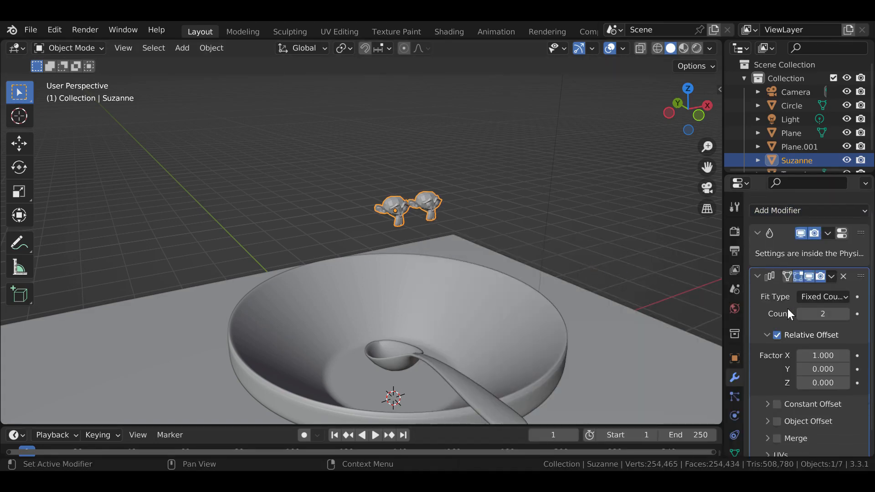
left_click(823, 348)
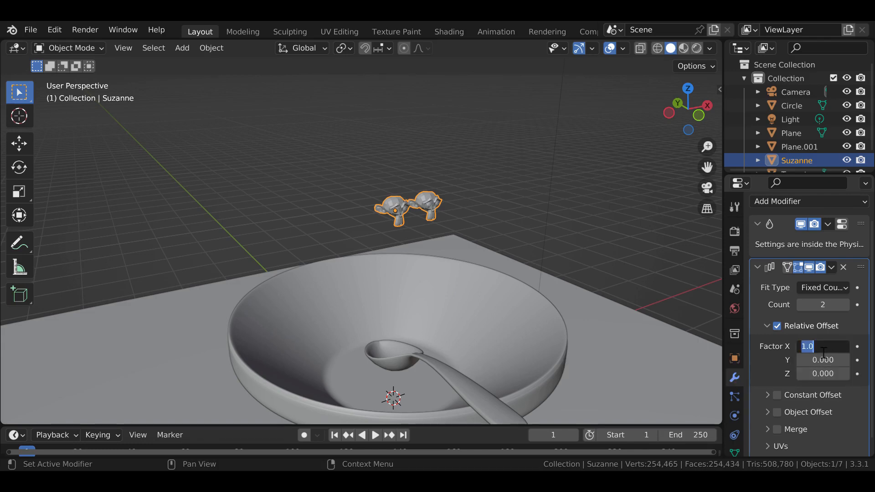
type("0")
key("Return")
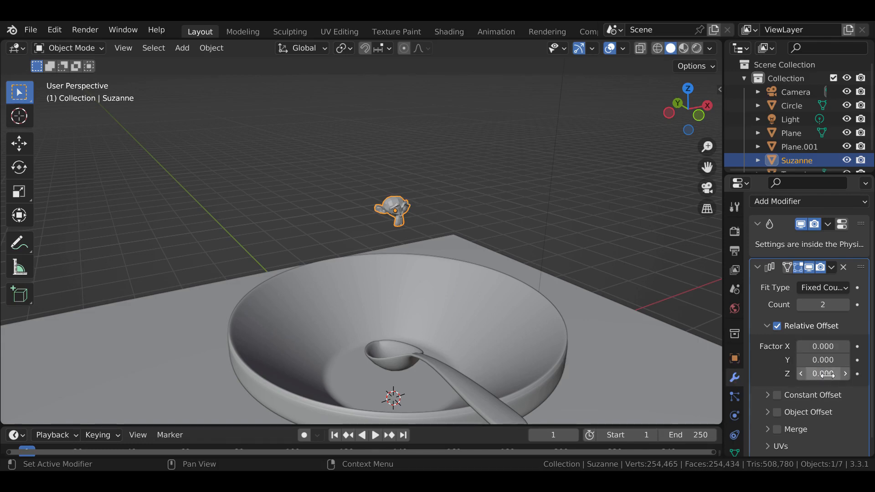
left_click_drag(827, 374, 855, 374)
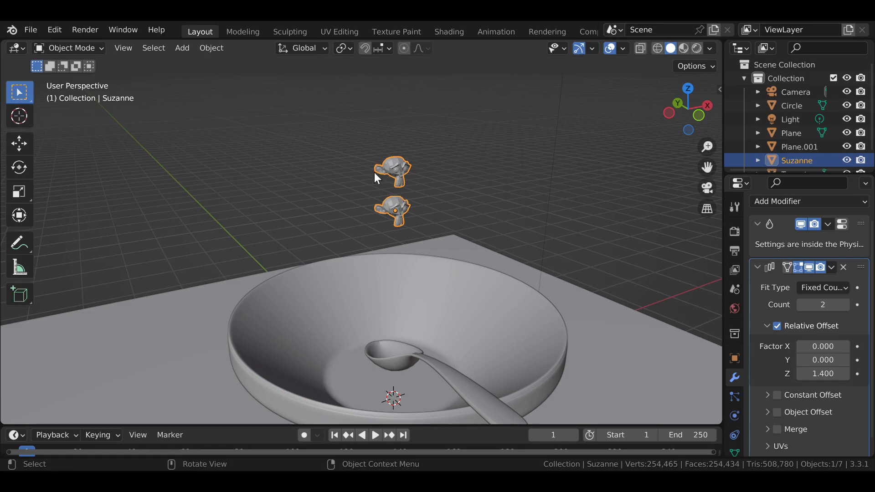
- Raise the Array modifier's count to 10 monkey heads
left_click(844, 305)
left_click(843, 305)
left_click(843, 305)
left_click(843, 305)
left_click(843, 305)
left_click(843, 305)
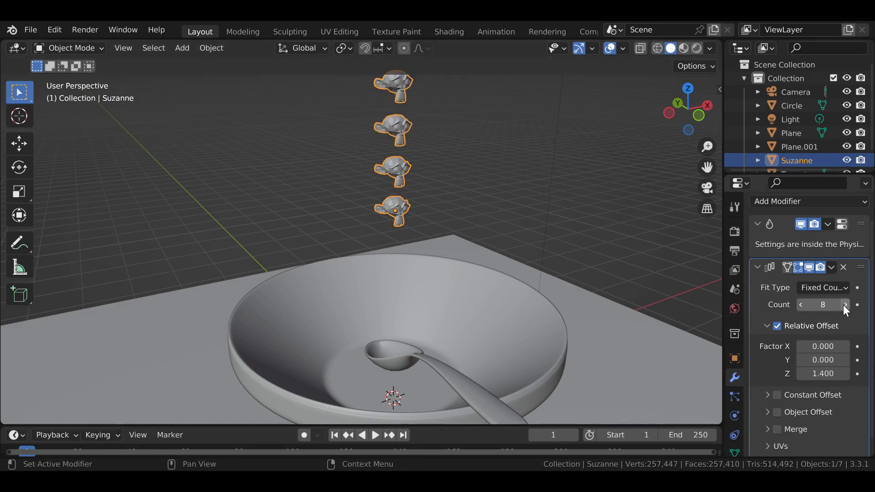
left_click(844, 305)
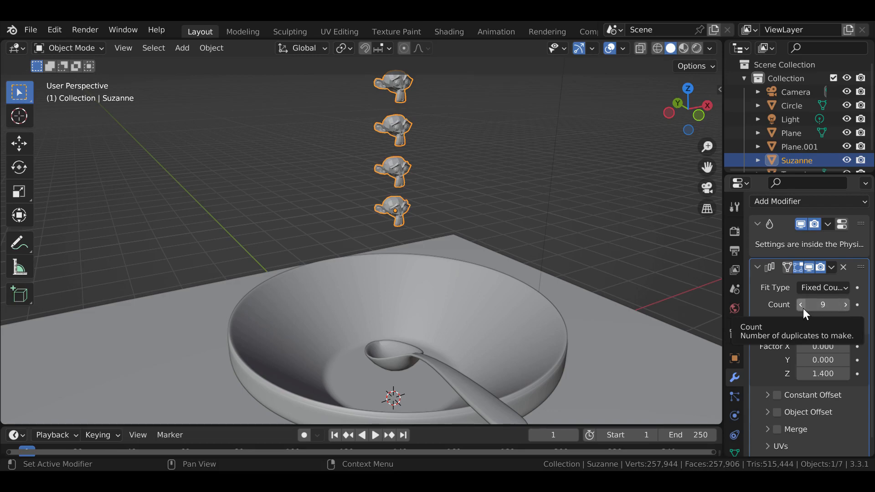
left_click(845, 304)
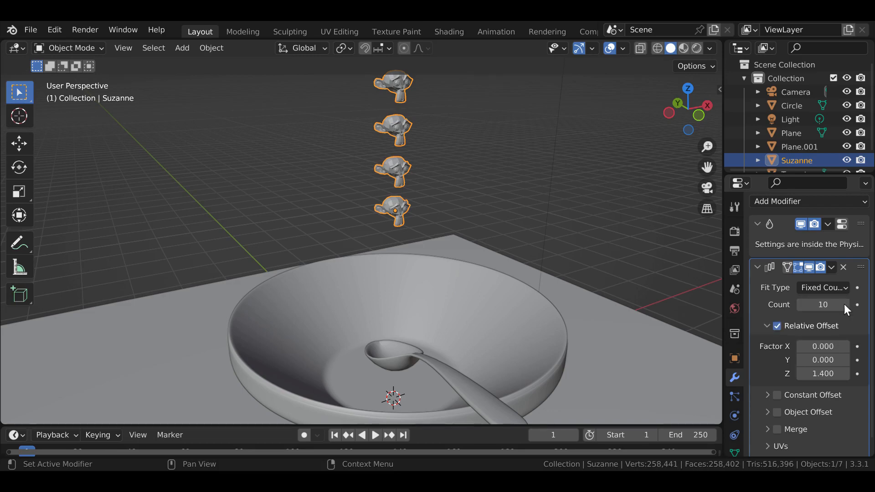
- Apply Shade Smooth to the stacked monkey heads
mouse_move(388, 231)
middle_mouse_down()
mouse_move(404, 231)
mouse_move(370, 221)
mouse_move(367, 198)
mouse_move(377, 223)
middle_mouse_up()
scroll(404, 231, "down", 4)
right_click(377, 223)
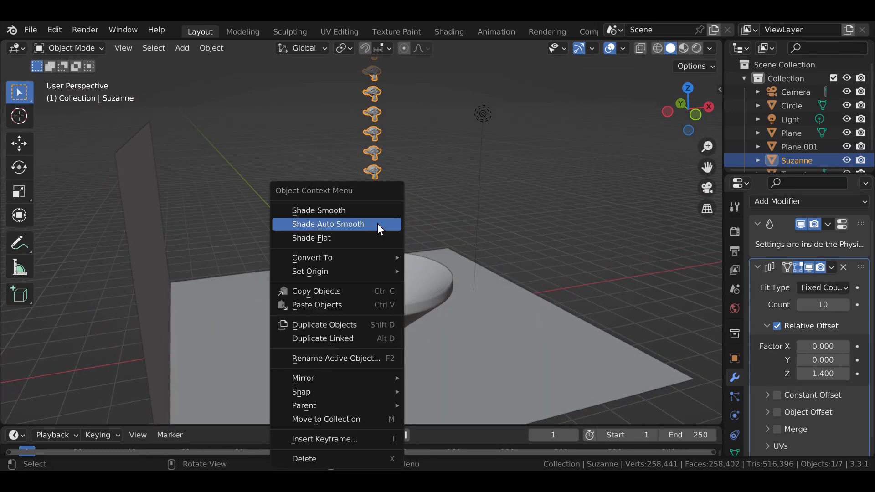
left_click(367, 214)
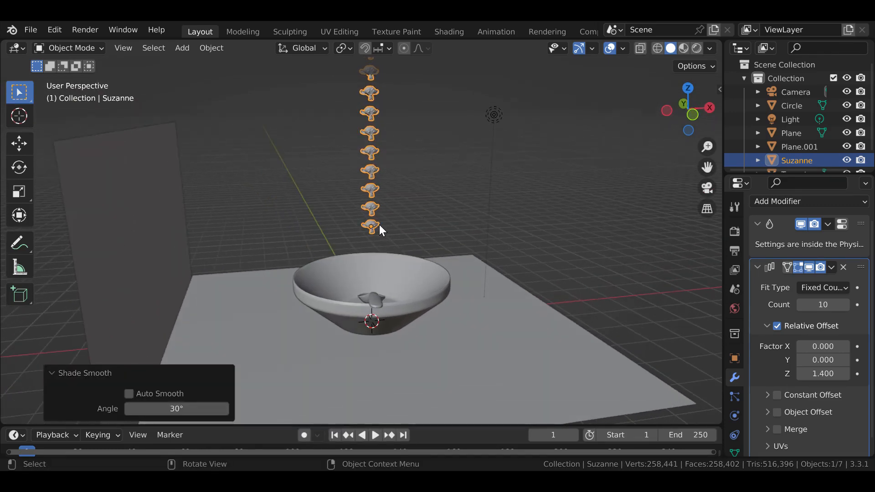
- Enter Edit Mode on the monkey head and select all of its vertices
scroll(379, 226, "up", 4)
middle_click_drag(383, 217, 360, 206)
left_click(80, 51)
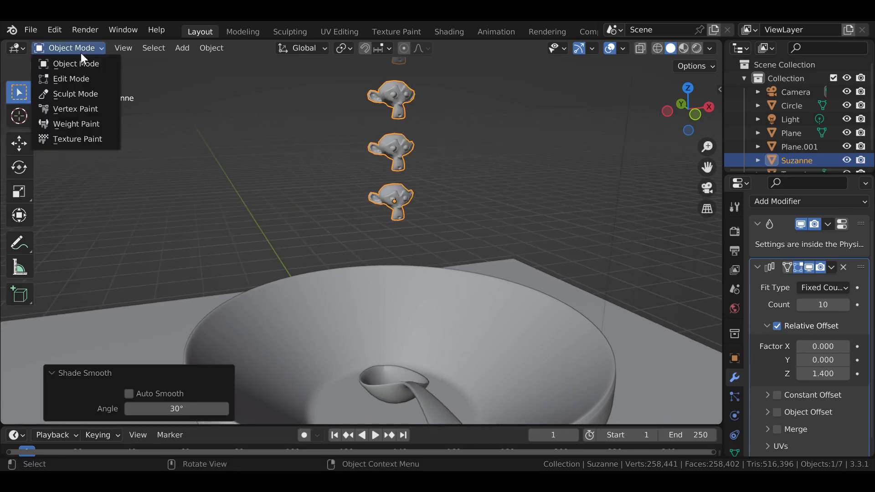
left_click(85, 77)
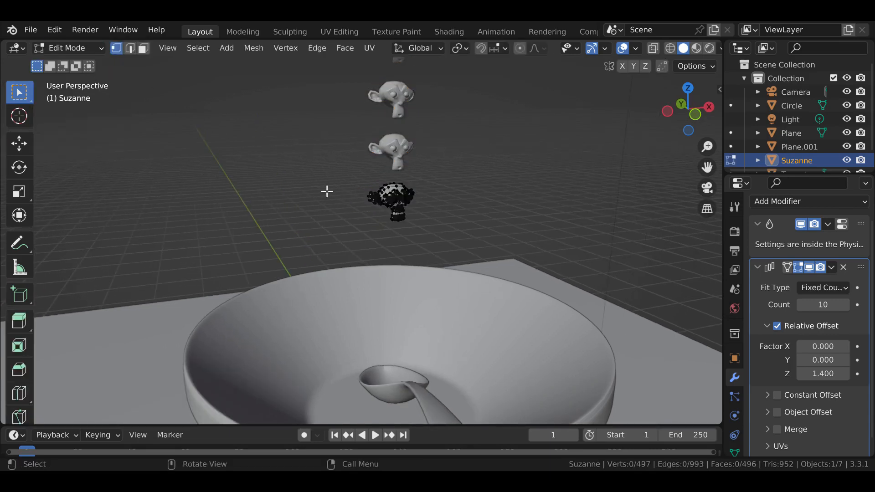
middle_click_drag(315, 187, 331, 180)
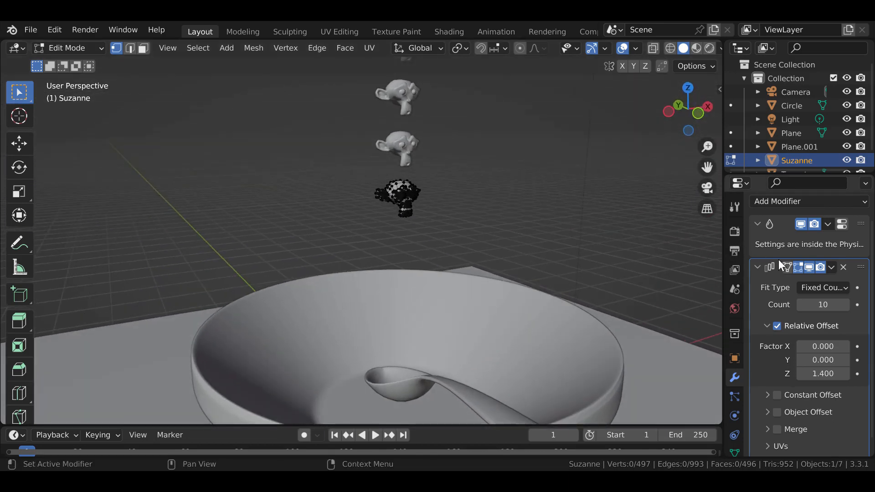
left_click_drag(356, 176, 442, 224)
key("a")
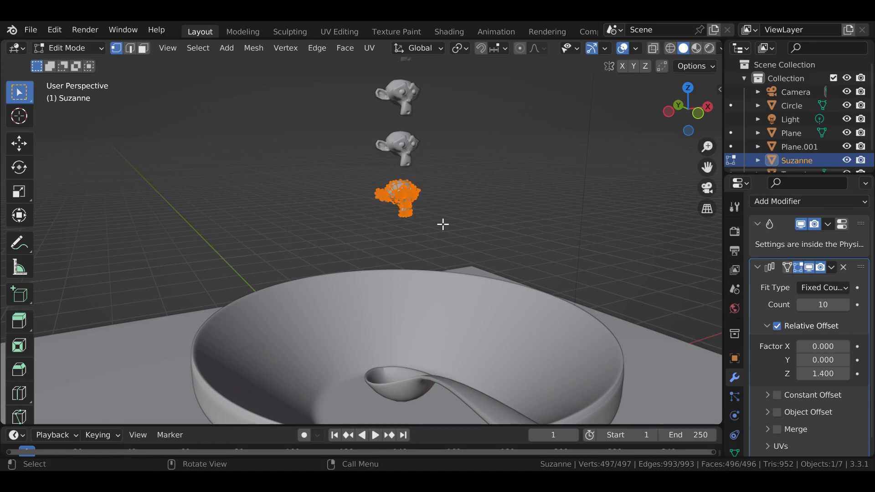
- Switch to the Shading workspace and create a new material for the monkey head
left_click(458, 27)
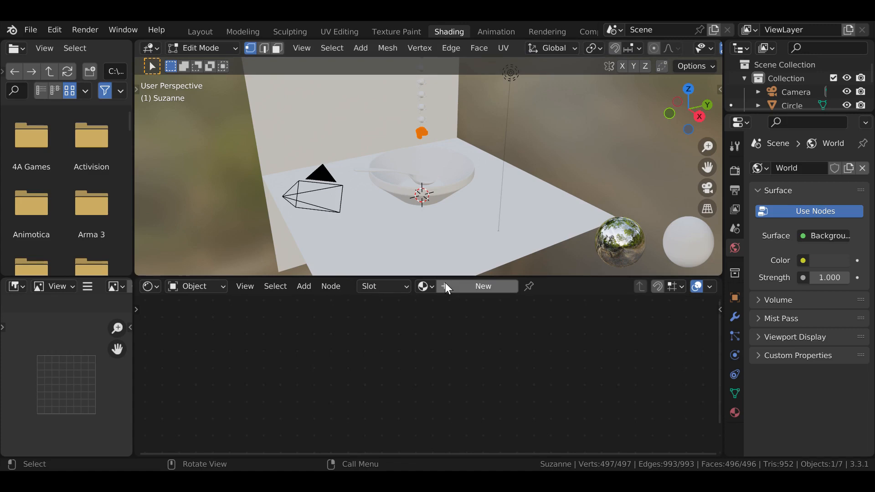
left_click(445, 284)
scroll(405, 364, "down", 2)
scroll(400, 358, "down", 12)
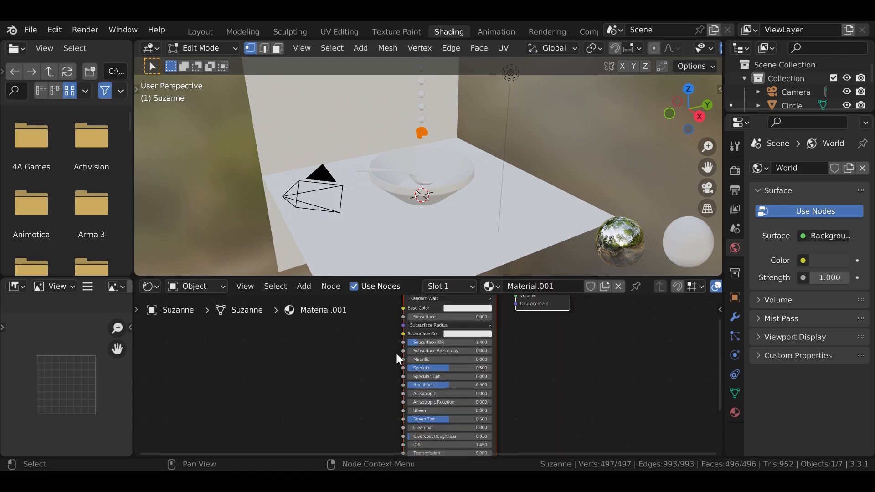
mouse_move(393, 351)
middle_mouse_down()
mouse_move(383, 340)
mouse_move(381, 348)
middle_mouse_up()
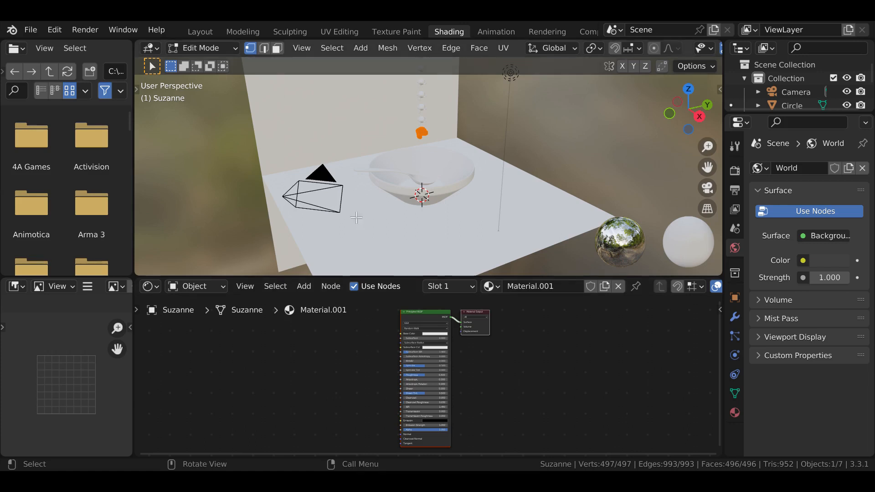
- Return the monkey head to Object Mode and open the file commands
left_click(39, 31)
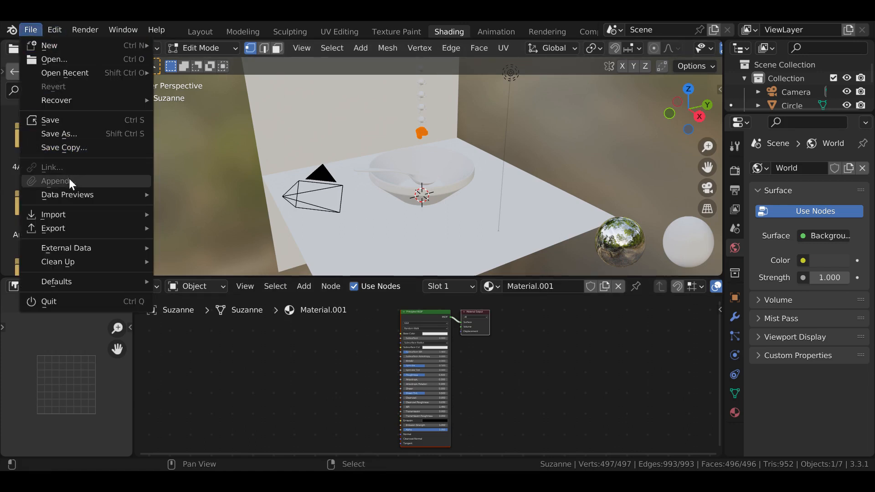
left_click(197, 53)
left_click(196, 62)
left_click(32, 28)
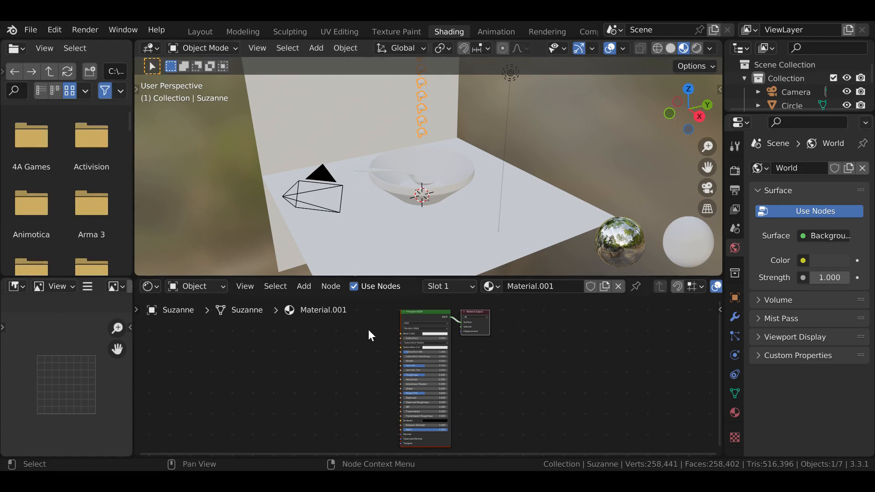
- Rename the monkey head's material to cereal
mouse_move(396, 354)
middle_mouse_down()
mouse_move(438, 348)
mouse_move(397, 360)
middle_mouse_up()
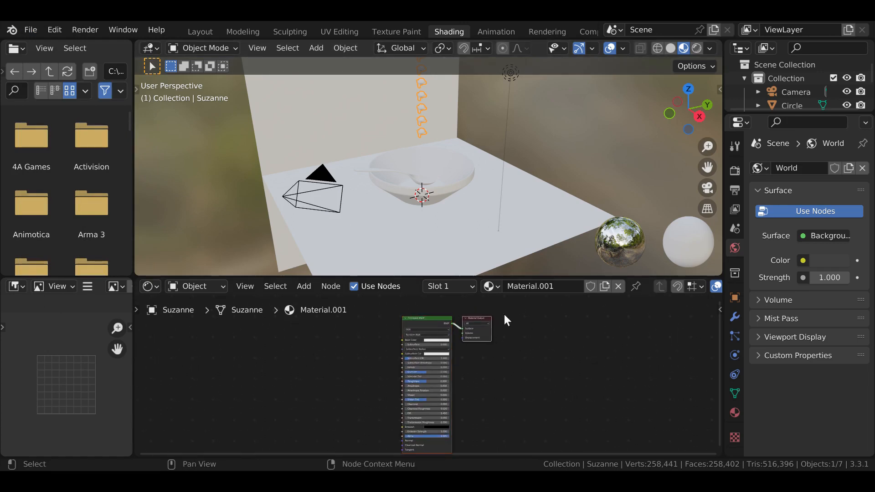
middle_click_drag(480, 330, 486, 324)
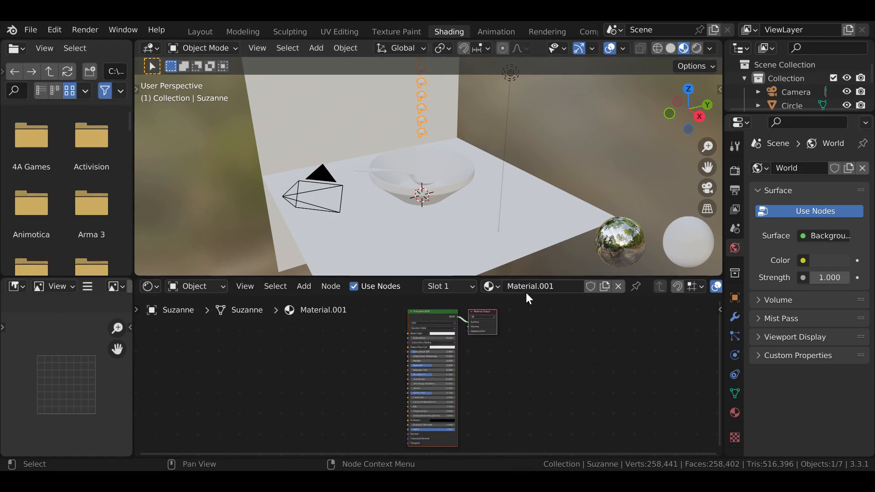
left_click(538, 288)
type("cereal")
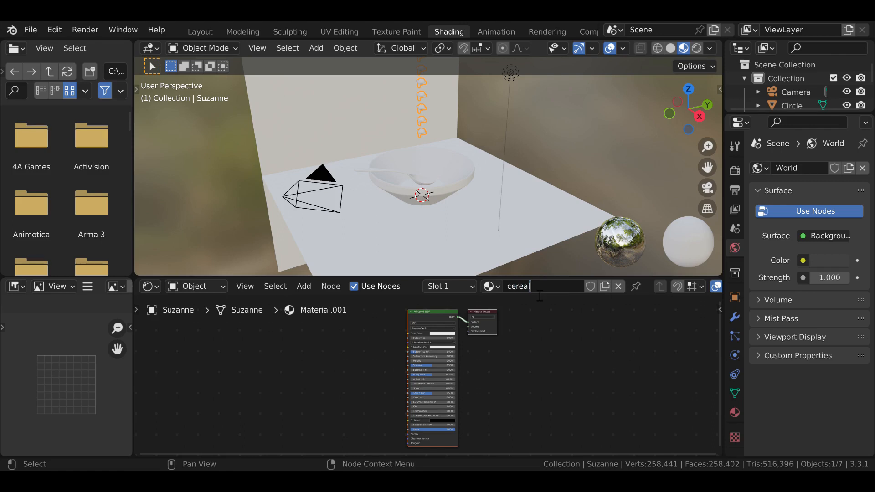
key("Return")
- Set the base color of the cereal material to a light orange tan and check it on the monkey heads
left_click(437, 335)
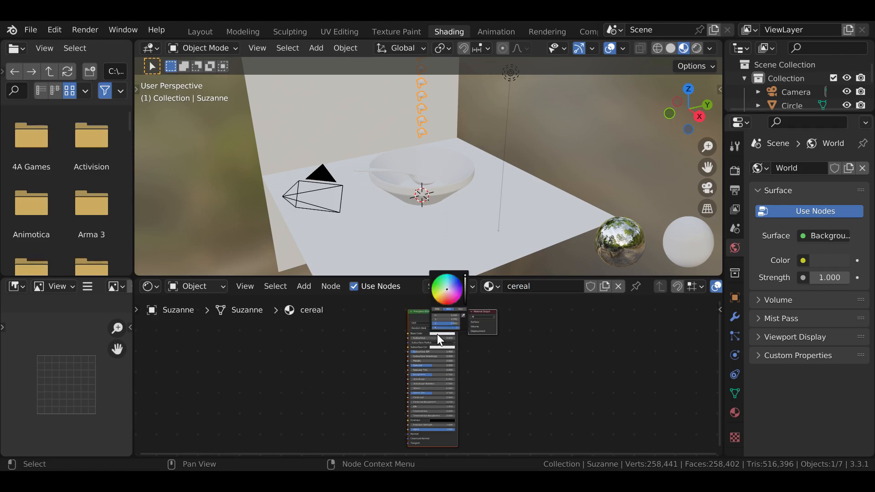
left_click(445, 297)
middle_click_drag(406, 231, 459, 186)
scroll(494, 177, "up", 4)
scroll(461, 211, "up", 2)
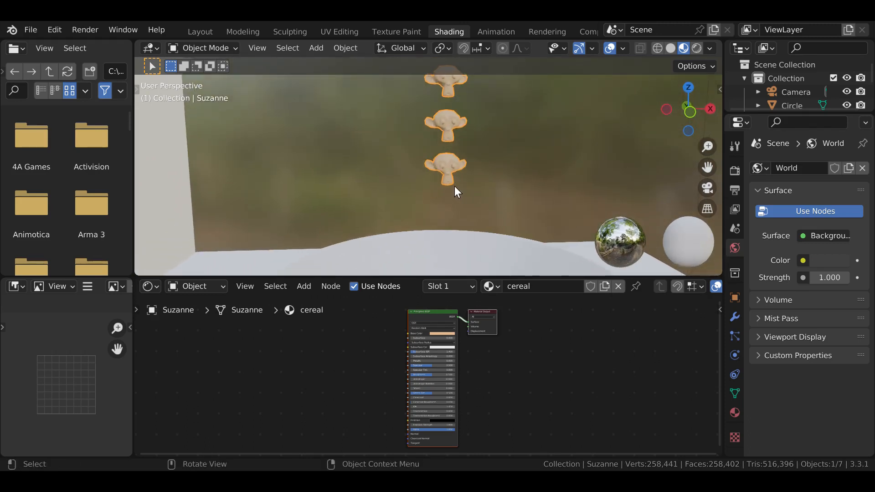
- Return to the Layout workspace and apply the Array modifier on the stacked monkey heads
left_click(204, 31)
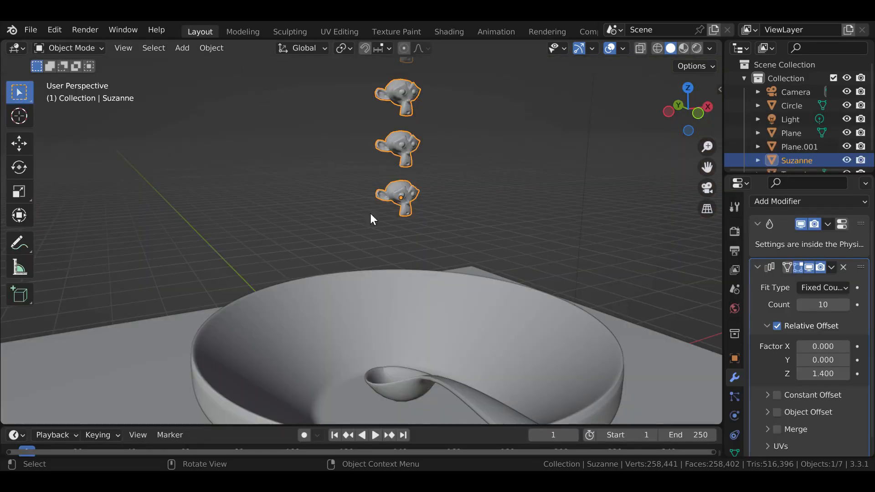
scroll(387, 226, "down", 6)
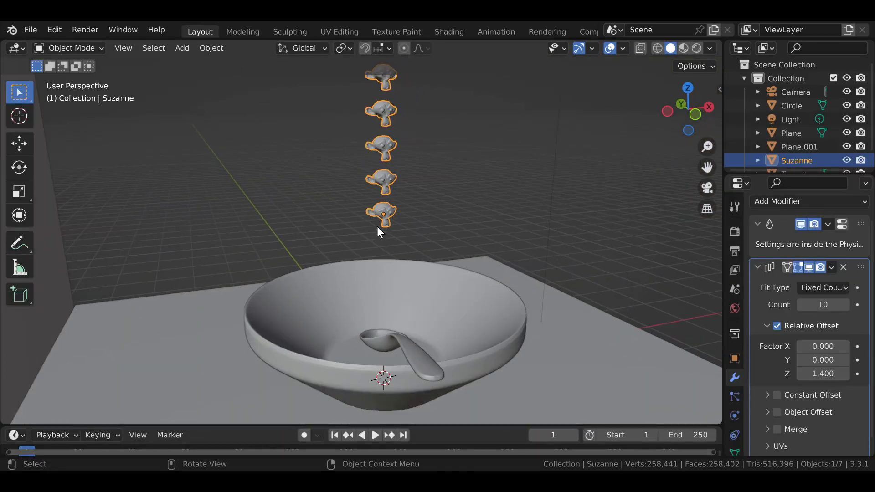
middle_click_drag(377, 226, 392, 259)
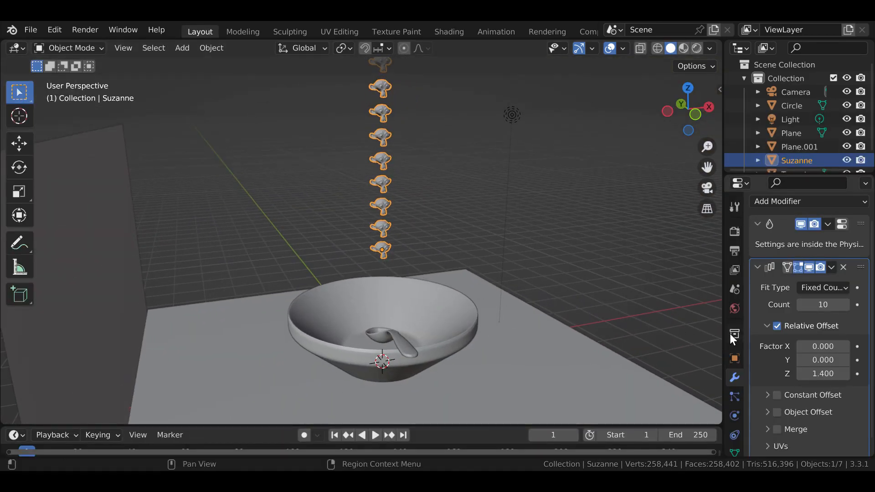
left_click(832, 267)
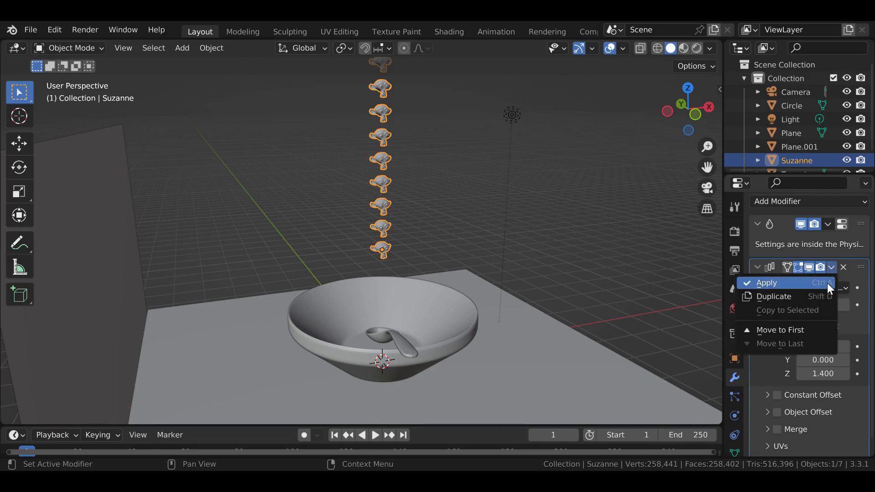
left_click(827, 283)
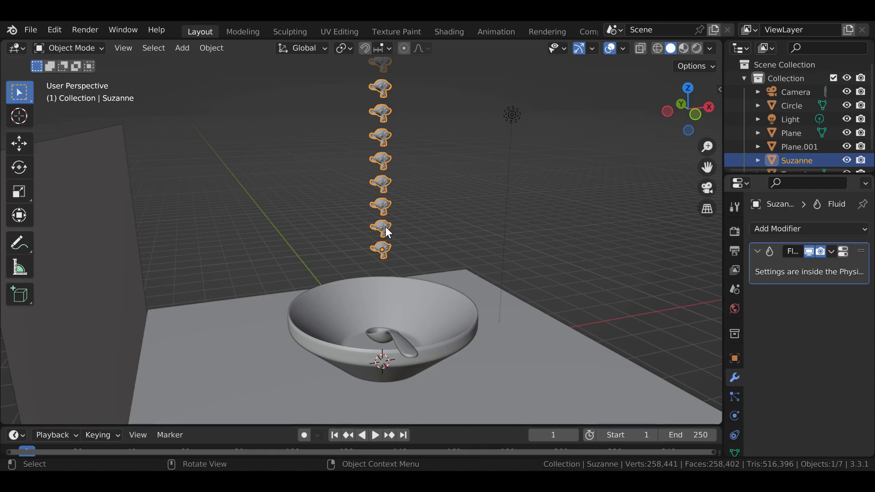
- Separate the monkey head mesh by loose parts in Edit Mode and return to Object Mode
left_click(94, 47)
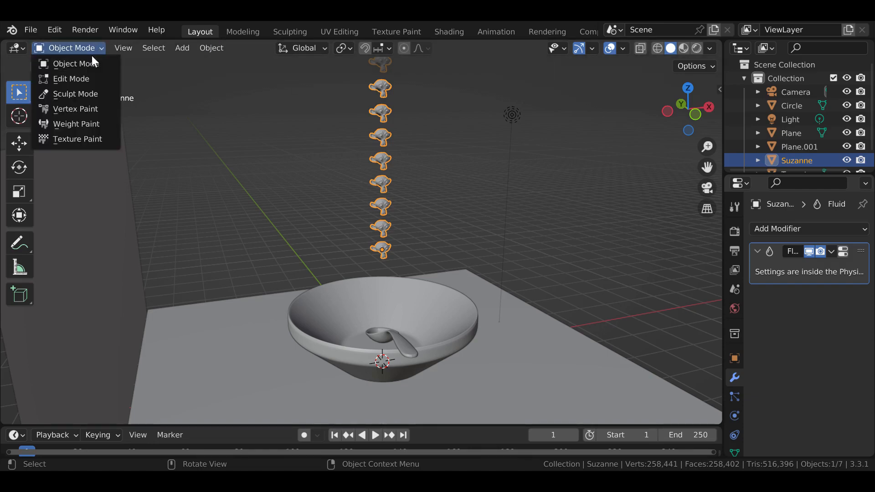
left_click(90, 76)
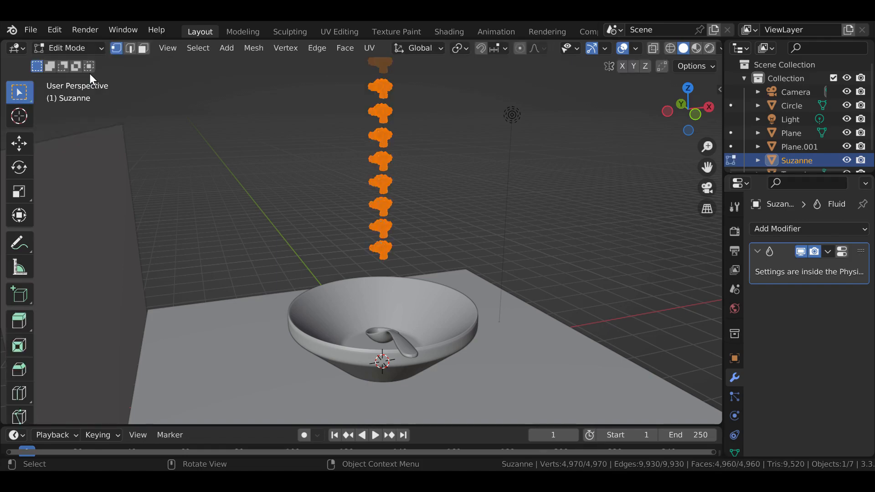
left_click(254, 48)
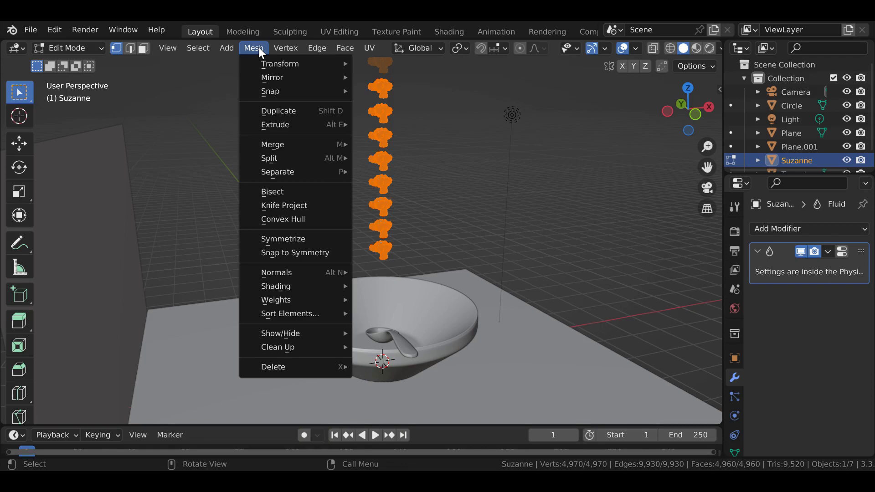
mouse_move(310, 172)
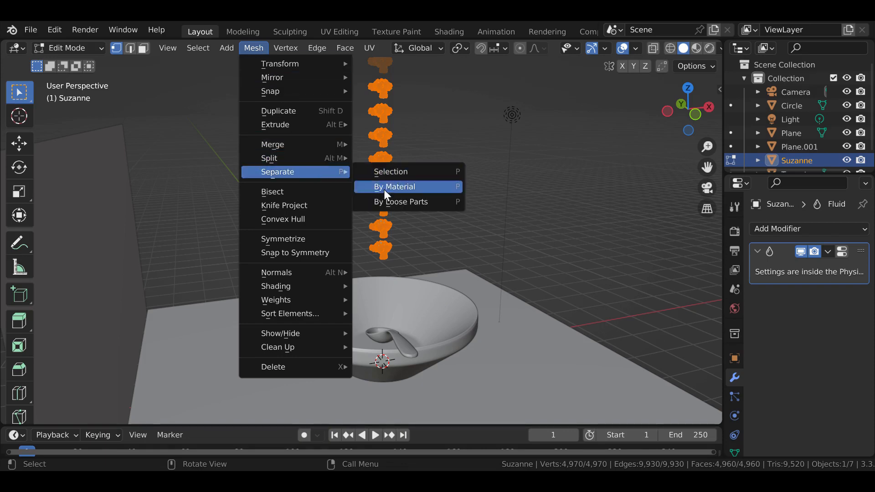
left_click(387, 202)
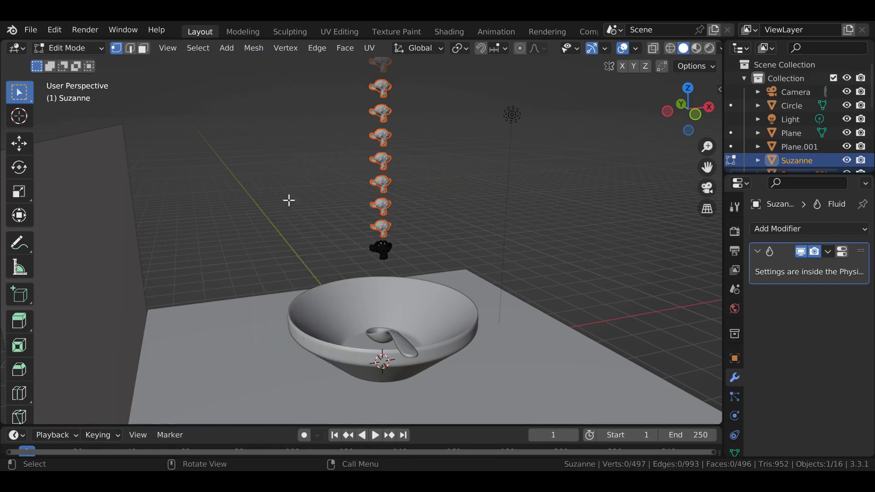
left_click(94, 52)
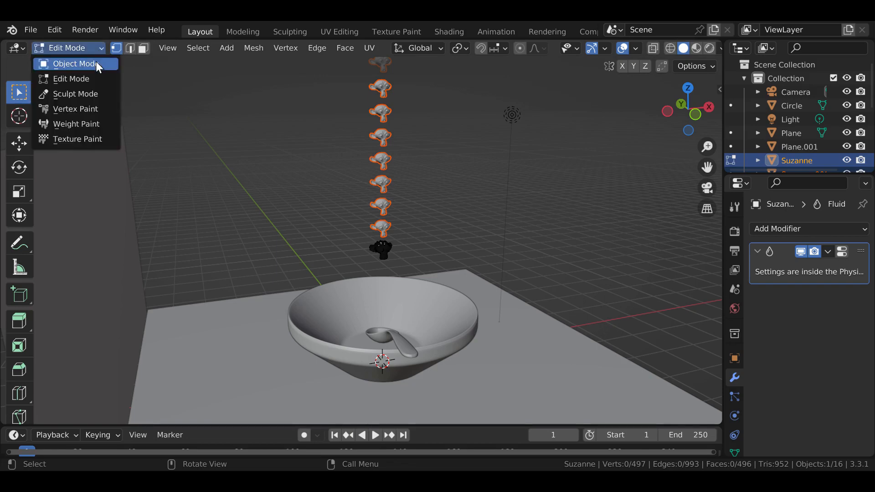
left_click(96, 62)
- Set the origin of all the separated monkey heads to their geometry
scroll(275, 199, "down", 5)
scroll(321, 214, "up", 4)
left_click(212, 48)
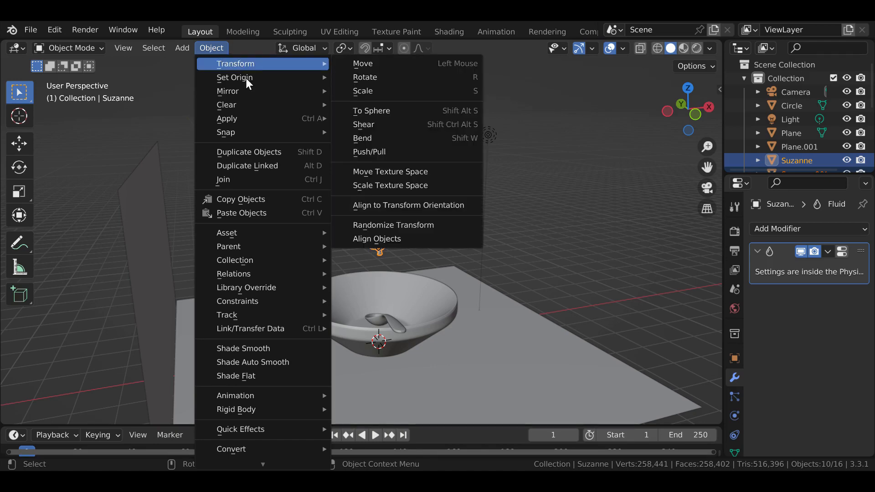
mouse_move(246, 78)
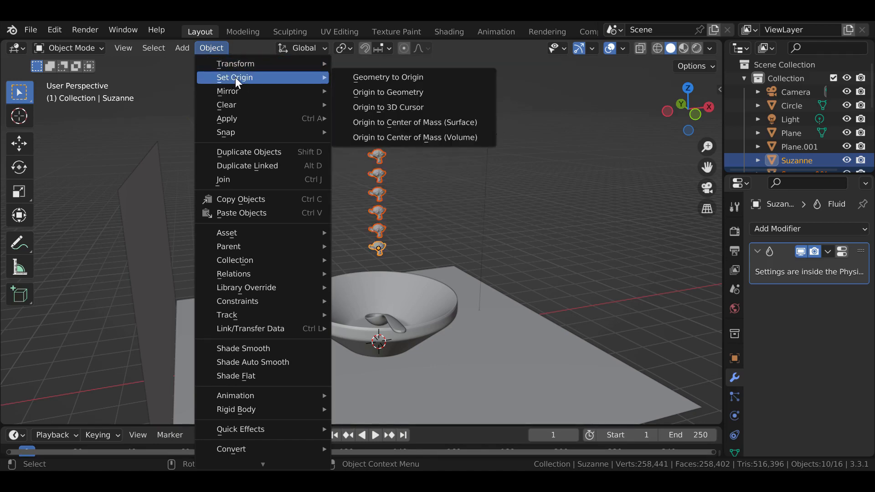
left_click(360, 93)
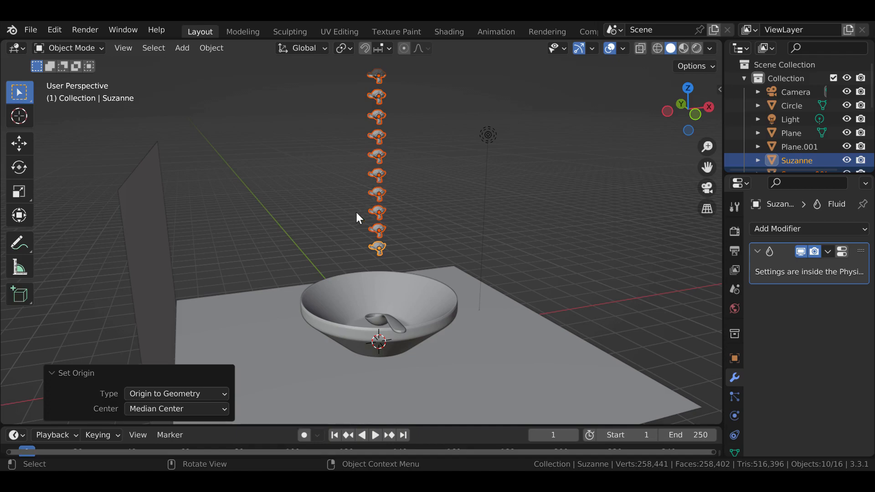
- Move the stack of monkey heads up about 6.892 m along the global Z axis
scroll(371, 163, "down", 3)
middle_click_drag(371, 163, 367, 134)
middle_click_drag(377, 240, 357, 272)
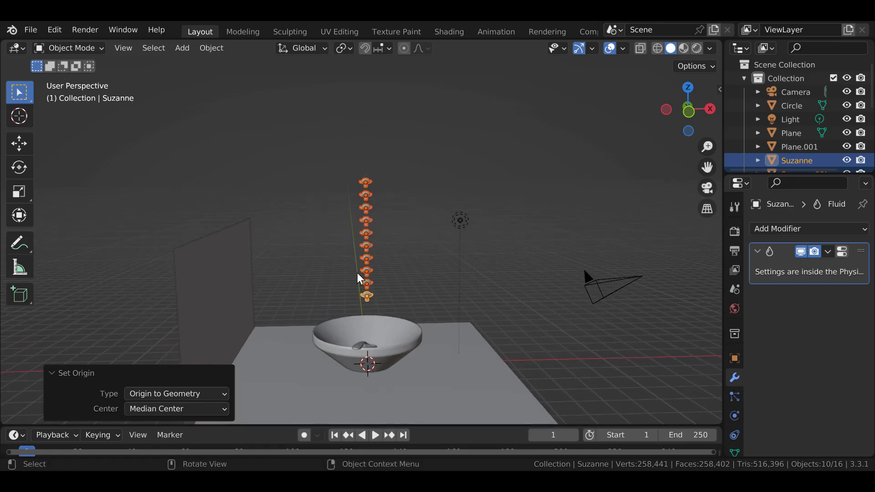
key("g")
key("z")
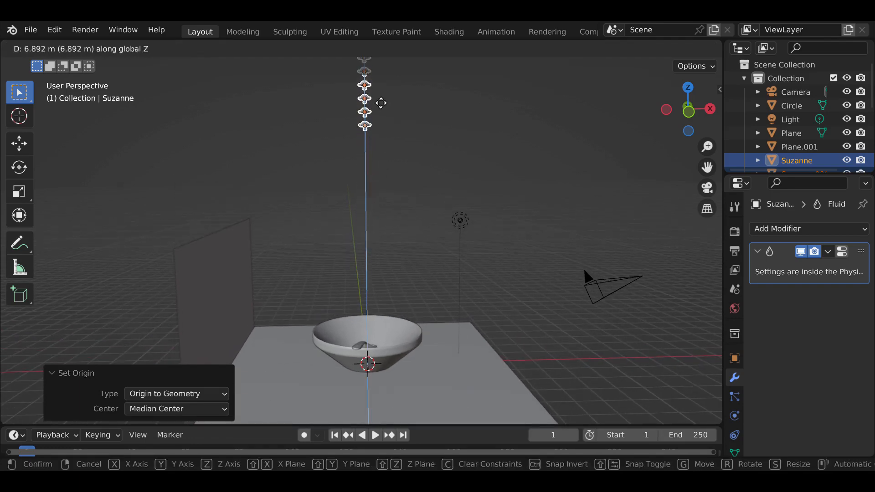
left_click(381, 103)
- Deselect the monkey heads and add a cube mesh at the bowl
middle_click_drag(371, 292, 397, 299)
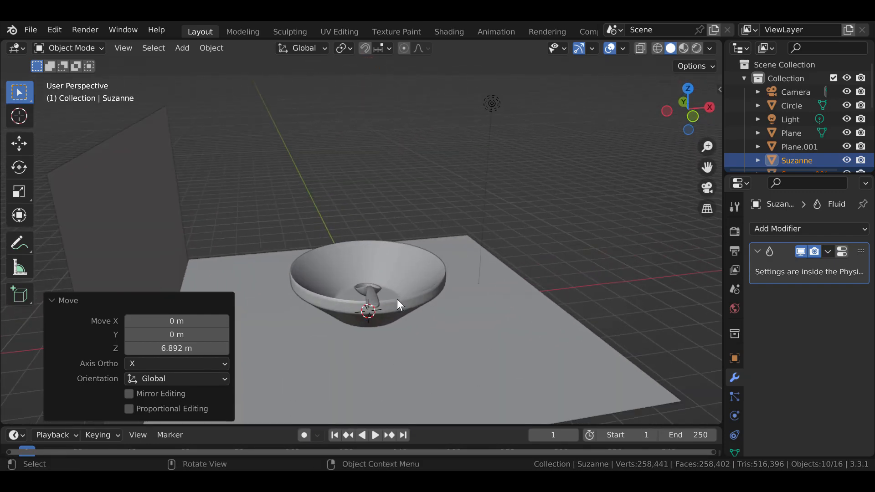
middle_click_drag(343, 289, 321, 290)
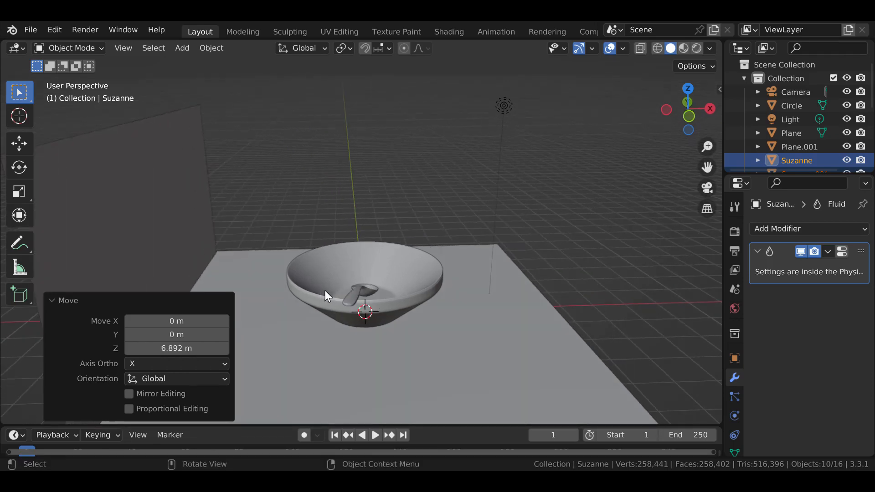
key("shift+a")
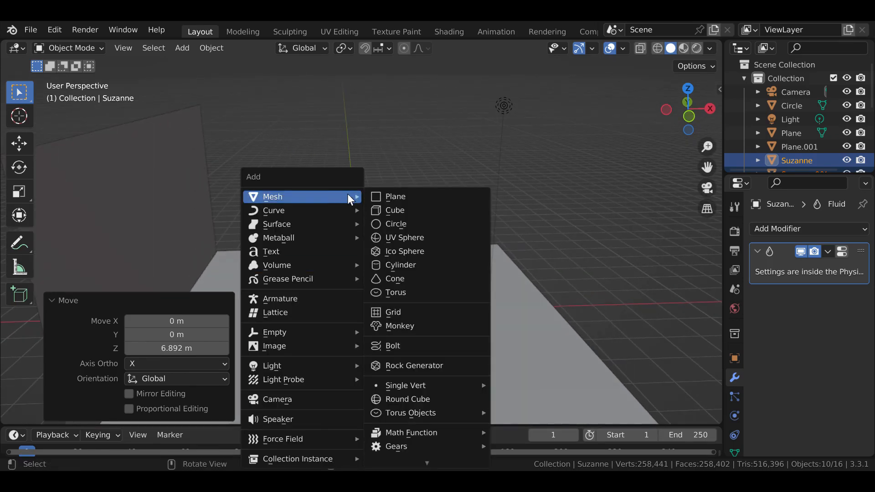
left_click(409, 168)
key("shift+a")
mouse_move(392, 174)
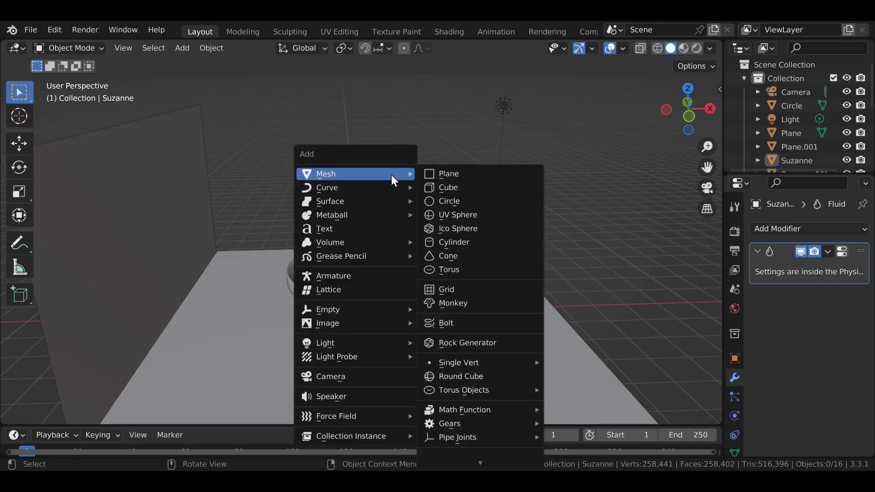
left_click(444, 182)
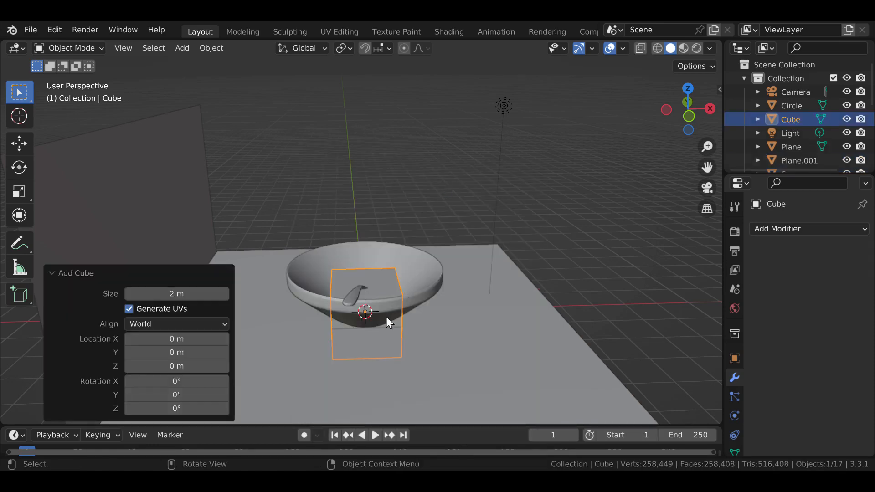
- Raise the cube about 1.106 m along Z and scale it uniformly by about 2.537 to surround the bowl
key("g")
key("z")
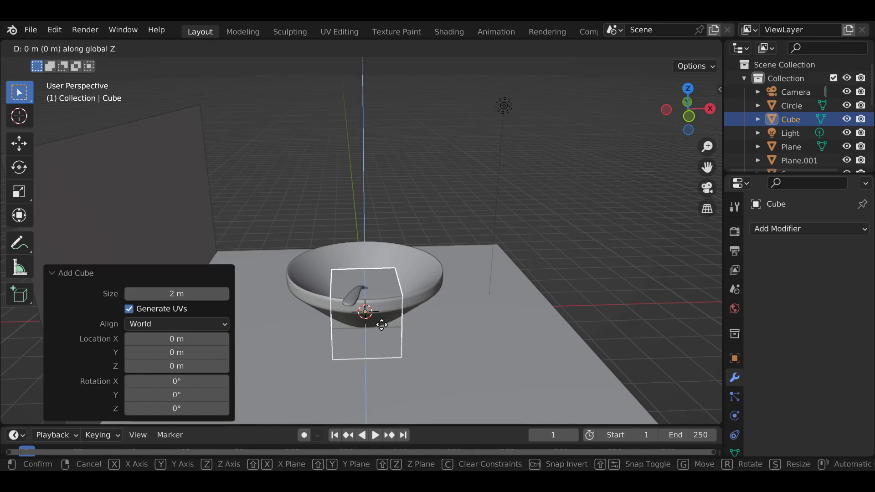
left_click(382, 291)
key("s")
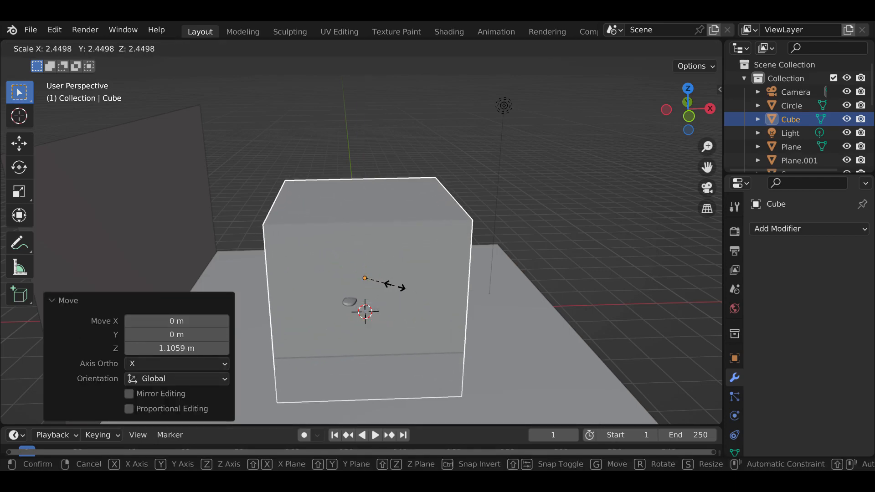
left_click(397, 291)
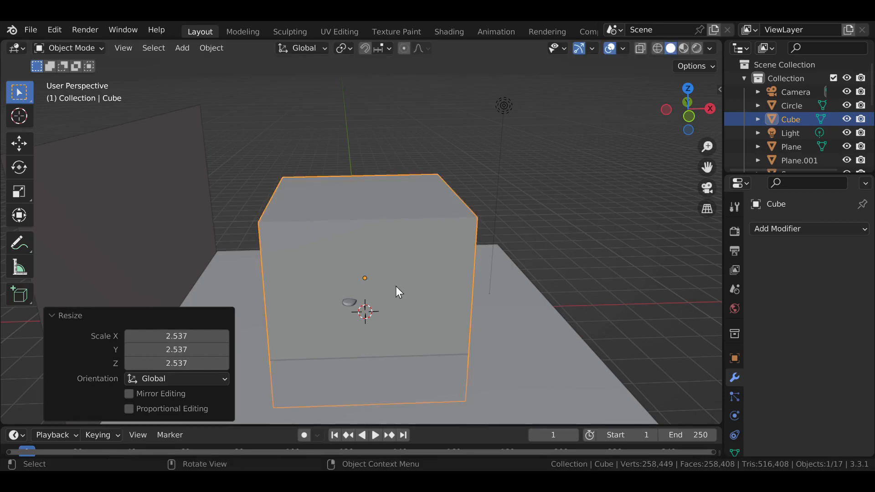
- Show the scene in wireframe and raise the cube about 1.657 m along Z so its base sits just below the bowl
left_click(657, 49)
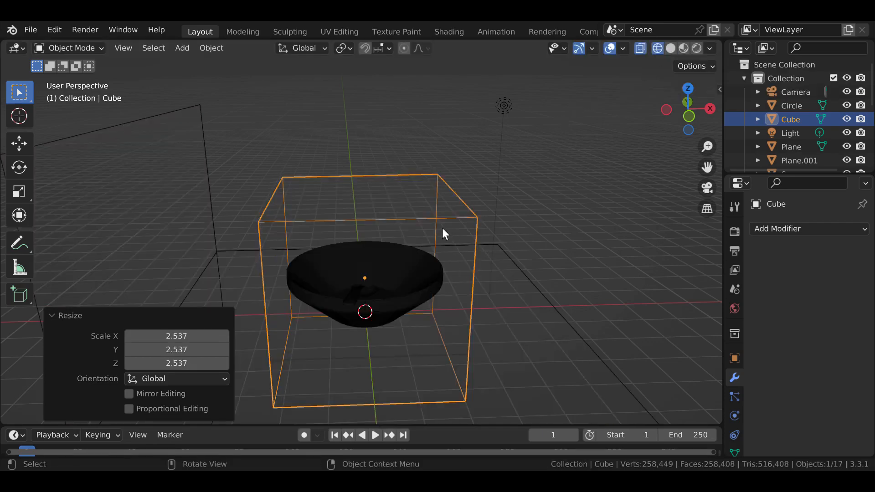
key("g")
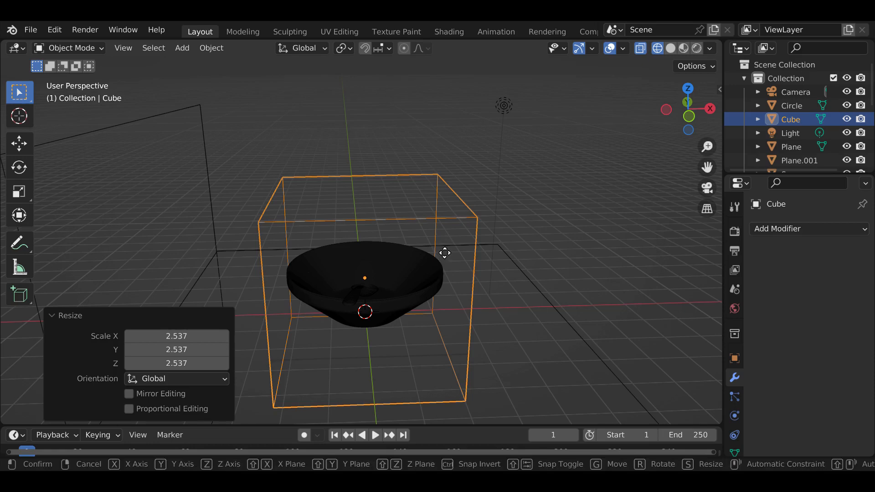
key("z")
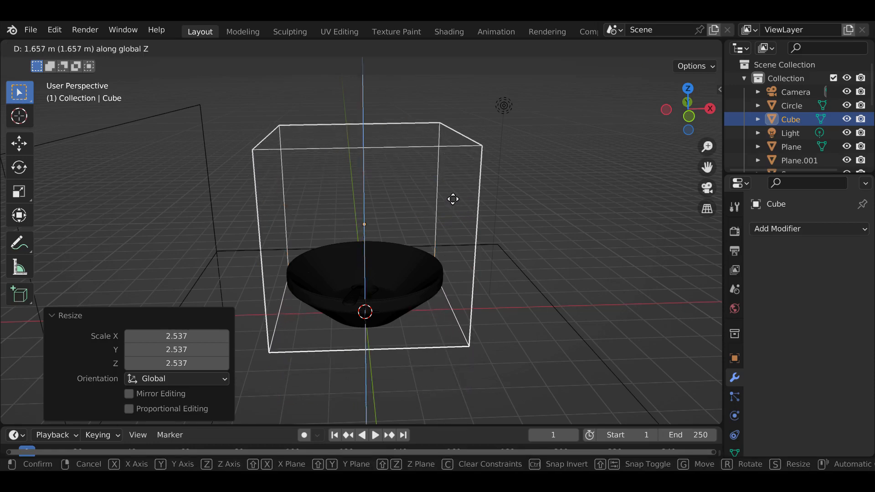
left_click(452, 199)
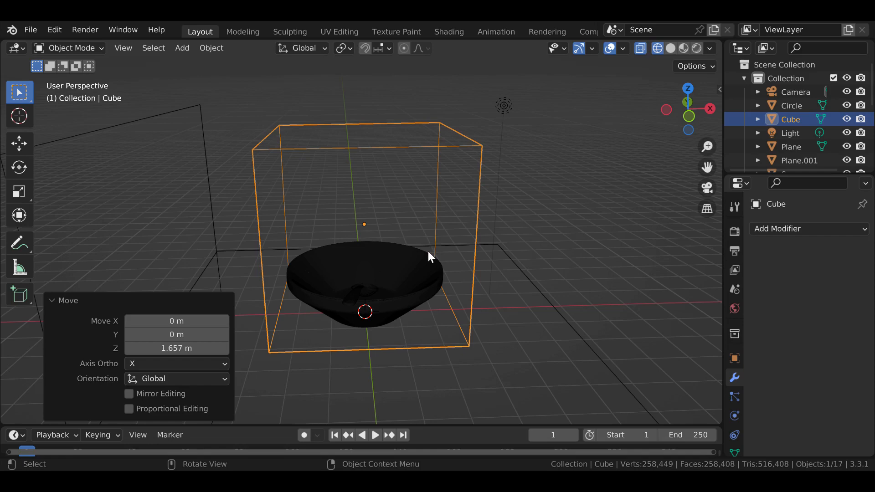
- Add a UV sphere and raise it about 3.961 m along the global Z axis, above the bowl and inside the cube
middle_click_drag(403, 259, 390, 241)
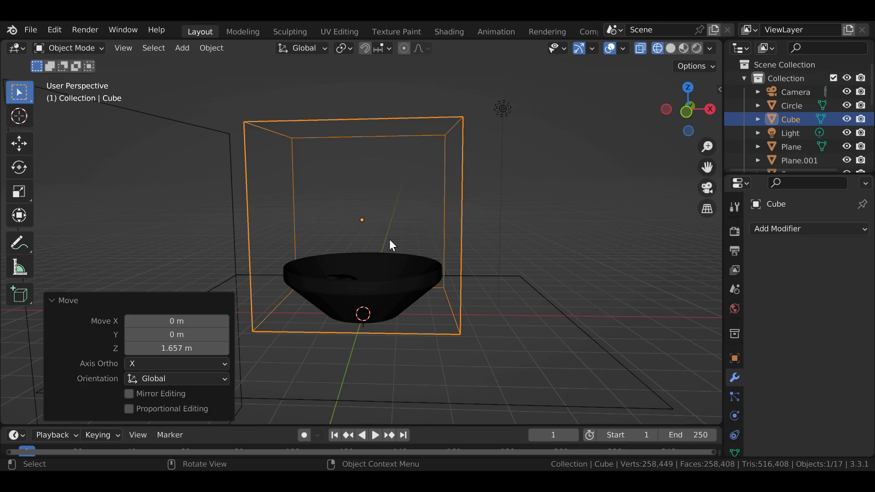
key("shift+a")
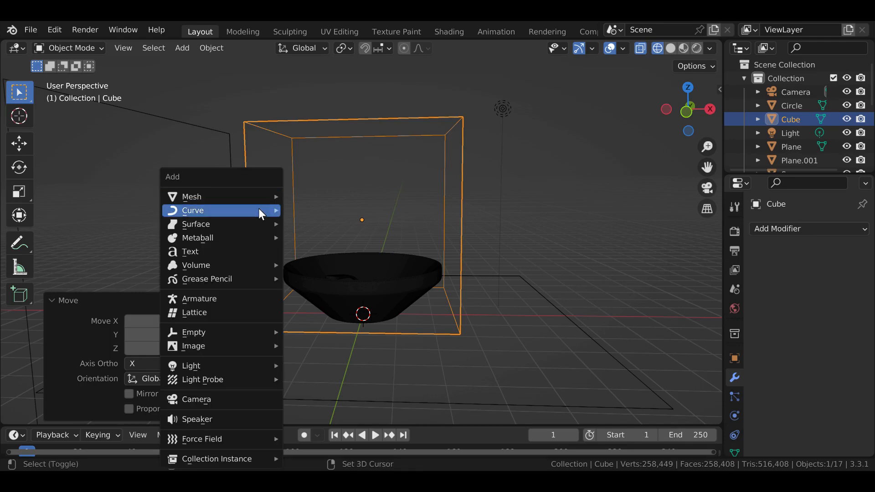
mouse_move(266, 197)
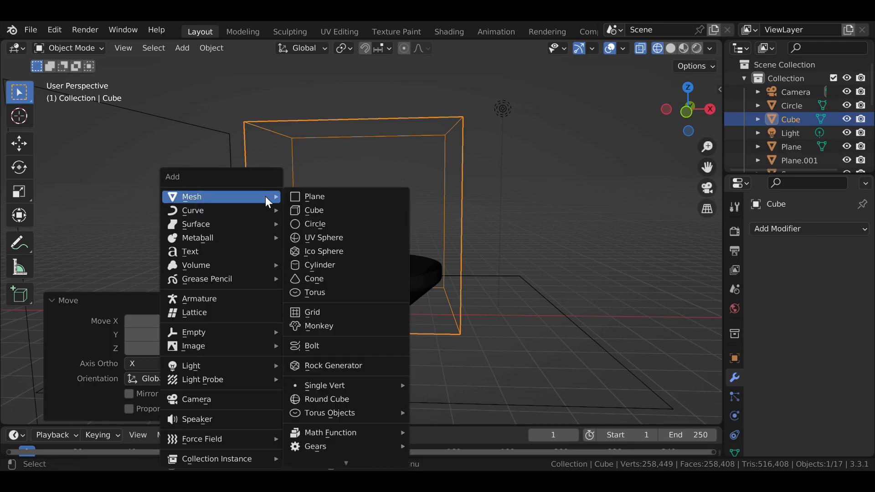
left_click(318, 237)
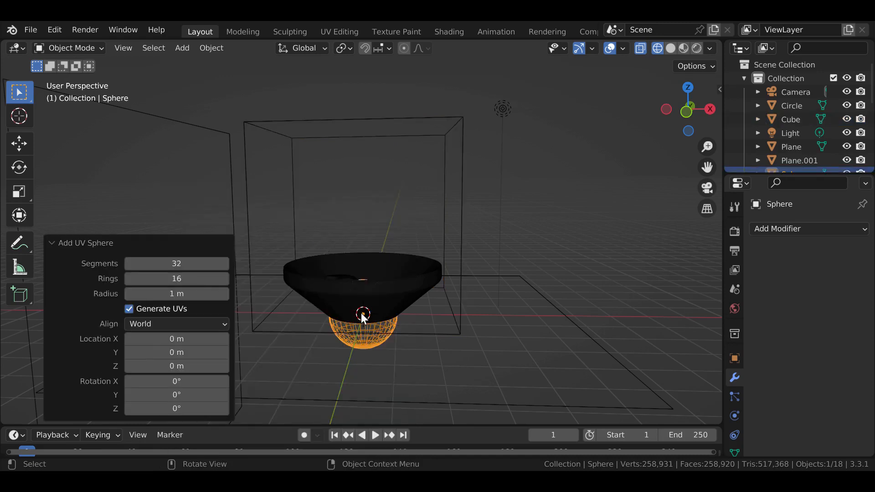
key("g")
key("z")
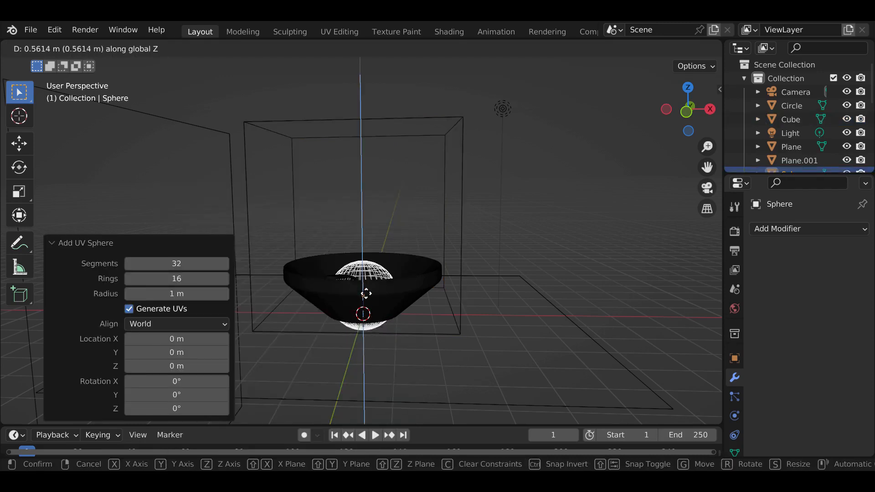
left_click(355, 183)
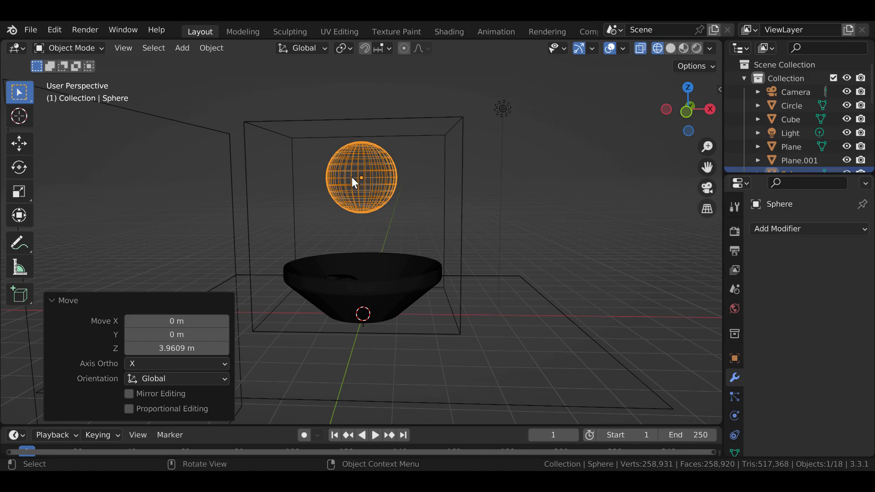
- Scale the sphere uniformly to about 0.381 and move it up about 0.539 m, near the top of the cube
key("s")
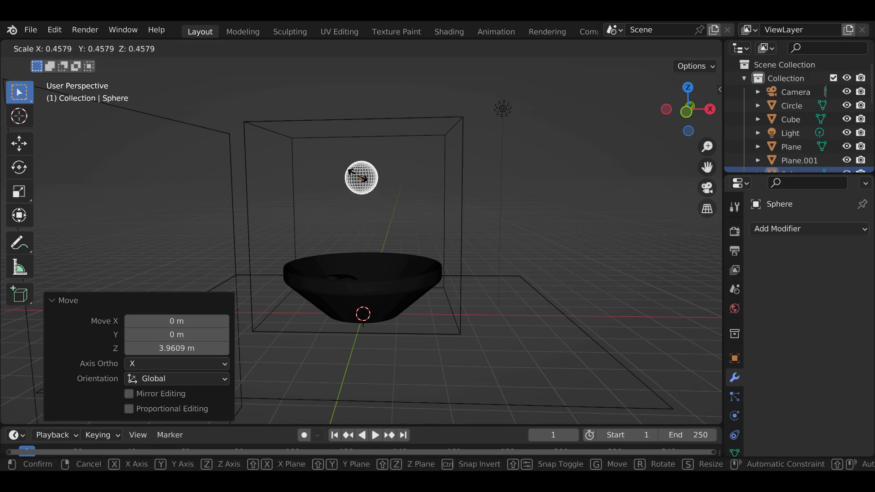
left_click(360, 177)
key("g")
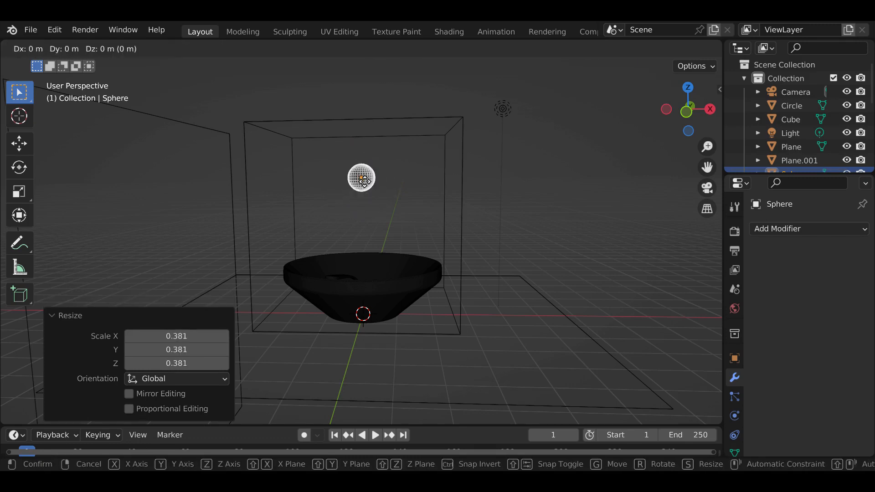
left_click(360, 158)
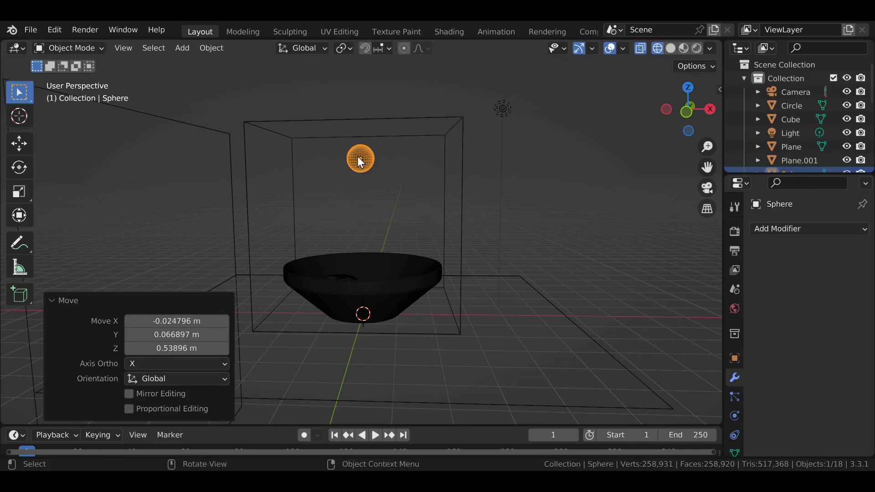
- Give the cube around the bowl Fluid physics with the type Domain
middle_click_drag(390, 196, 366, 209)
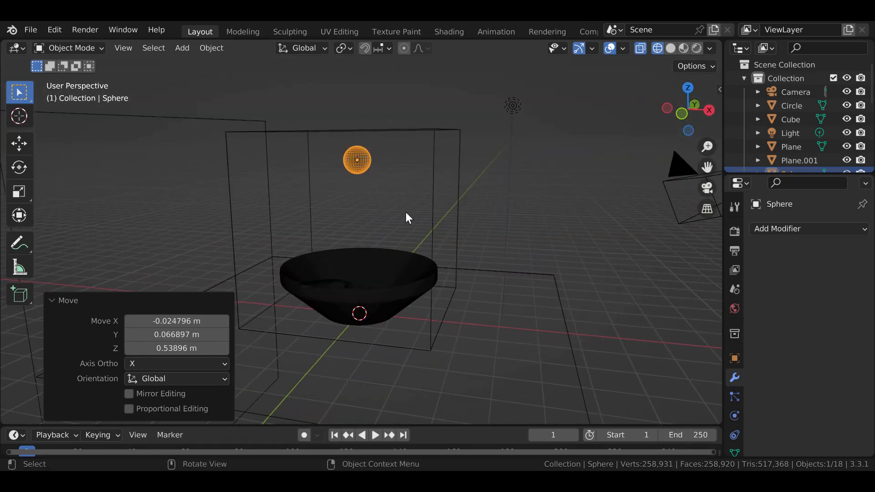
left_click(431, 212)
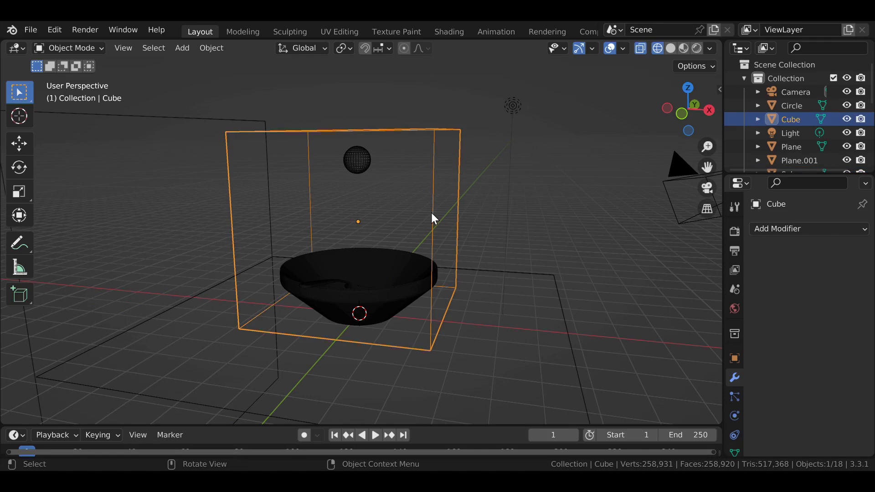
left_click(732, 413)
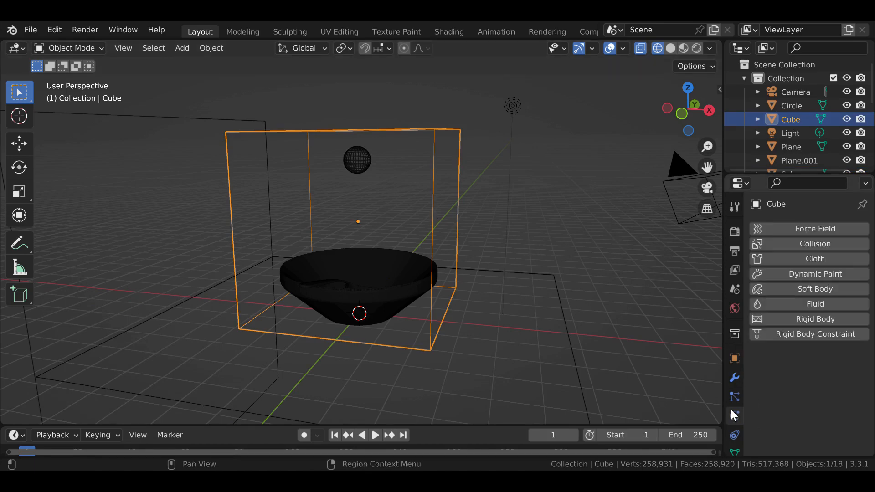
left_click(787, 304)
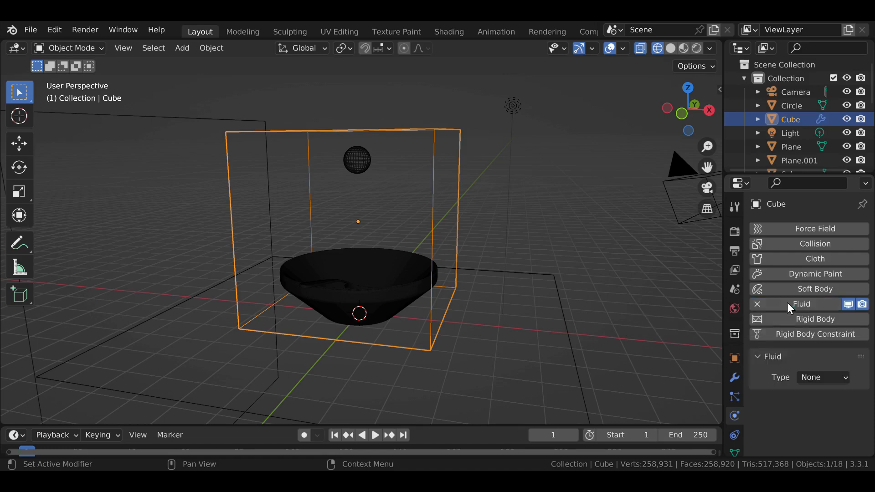
left_click(807, 381)
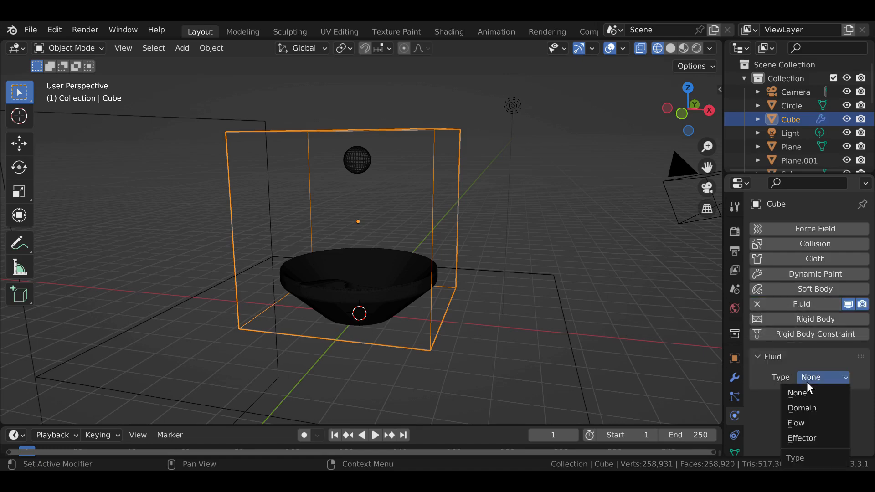
left_click(809, 409)
- Set the cube's fluid domain type to Liquid with 64 resolution divisions
scroll(806, 404, "down", 1)
scroll(806, 404, "down", 2)
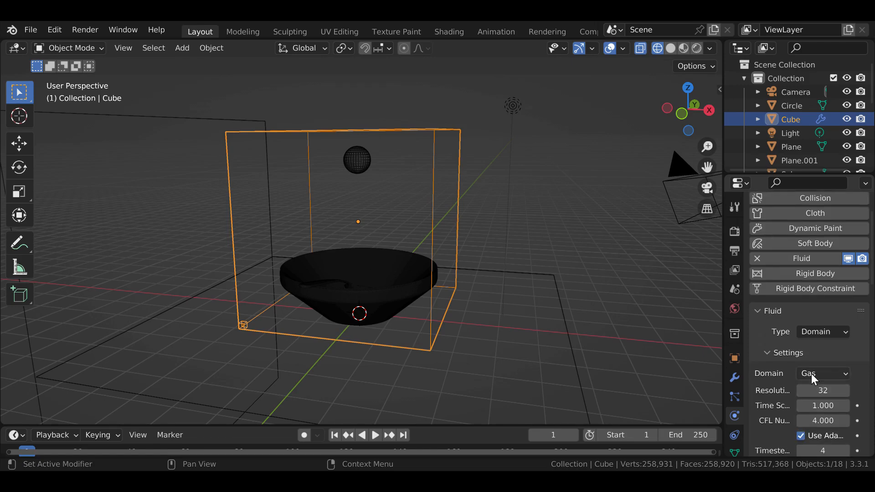
left_click(812, 377)
left_click(806, 404)
left_click(821, 391)
type("64")
key("Return")
- Examine the liquid domain's timestep, border collision and FLIP simulation settings
scroll(781, 389, "down", 3)
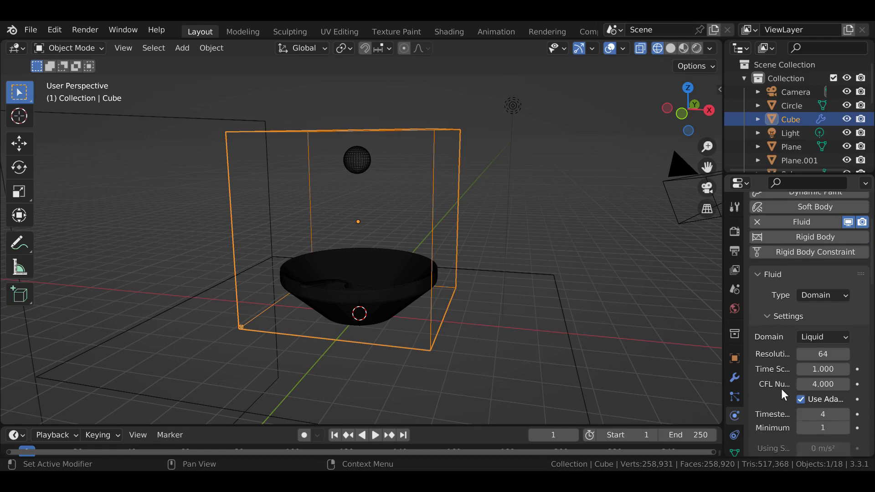
scroll(781, 391, "down", 7)
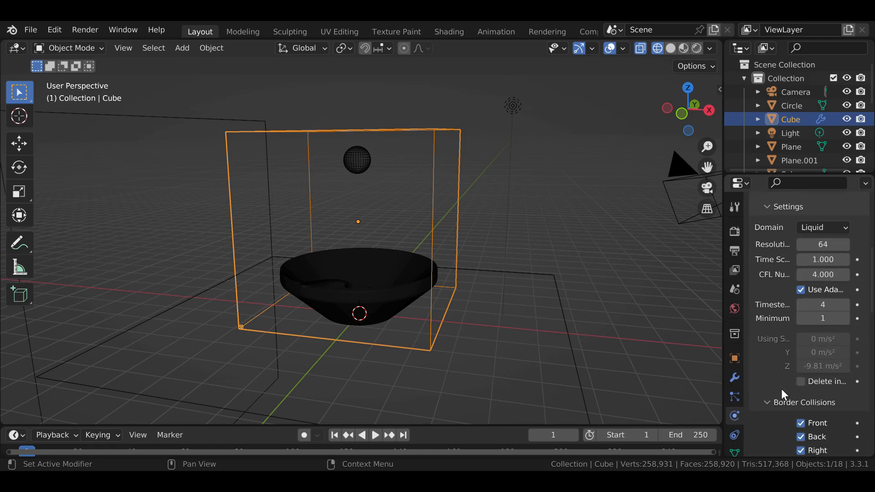
scroll(781, 389, "down", 3)
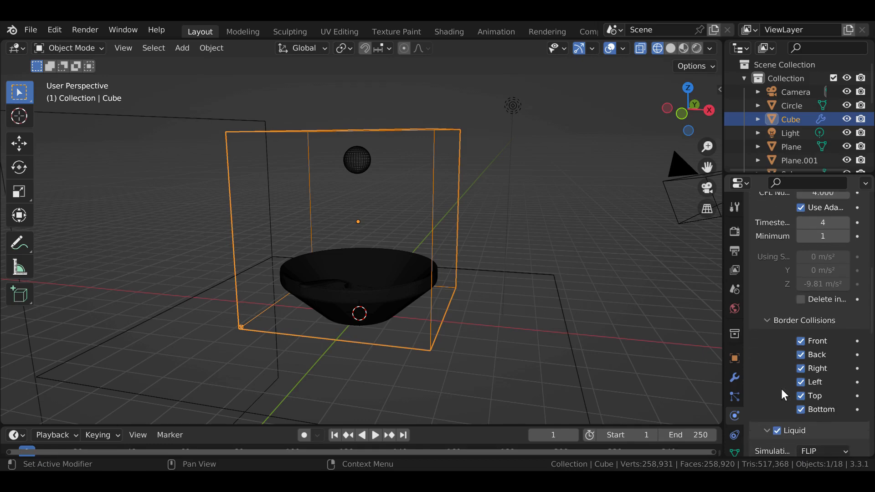
scroll(781, 389, "down", 2)
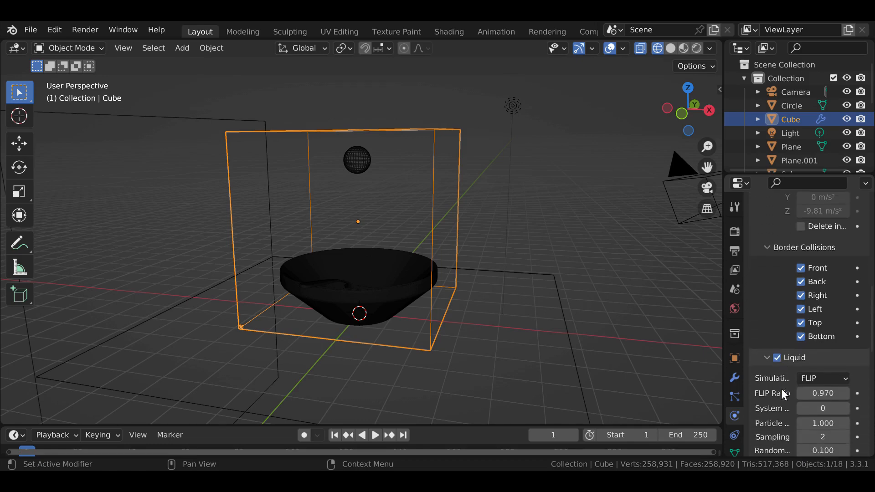
scroll(781, 388, "up", 4)
scroll(781, 388, "down", 3)
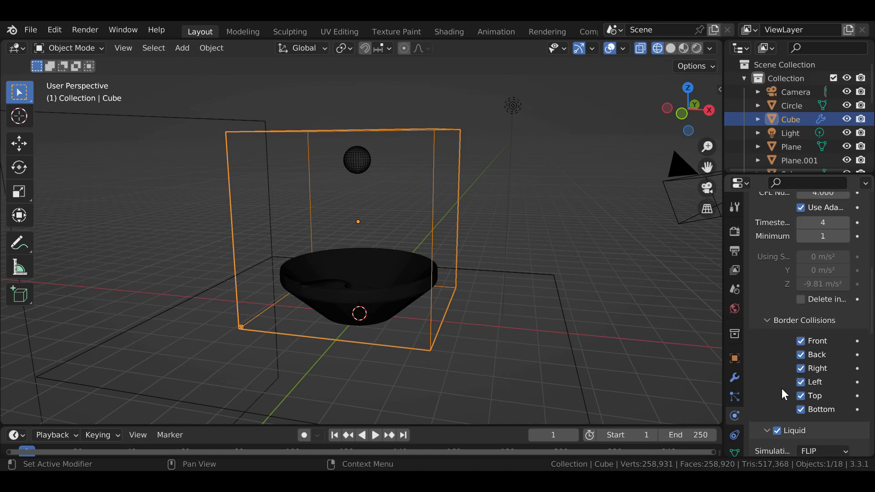
scroll(781, 388, "down", 1)
scroll(781, 389, "up", 7)
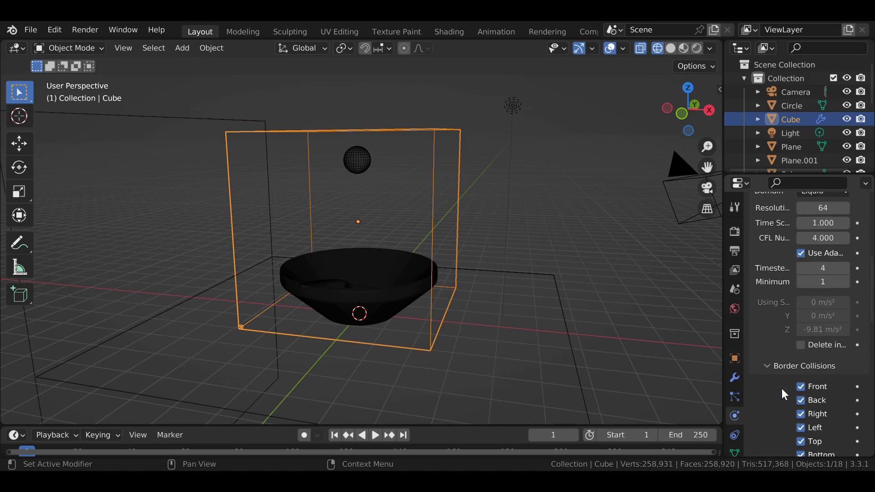
scroll(782, 389, "up", 4)
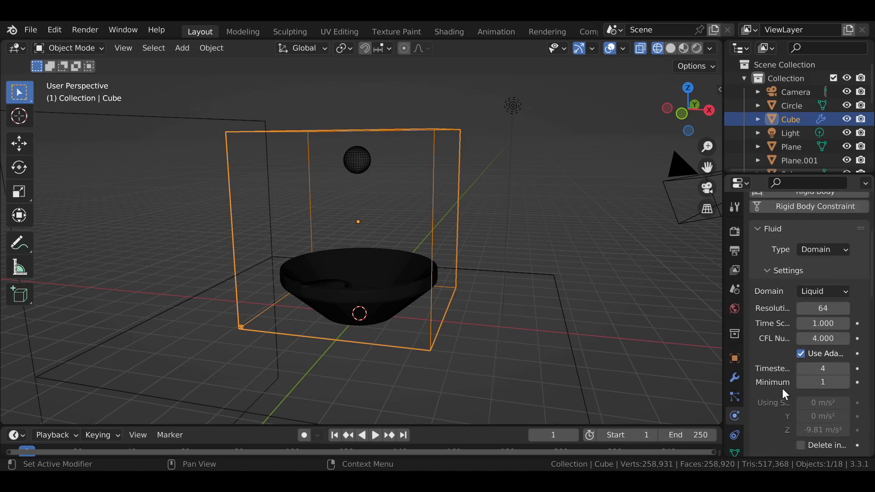
- Enable Mesh for the cube's liquid domain
scroll(782, 388, "down", 4)
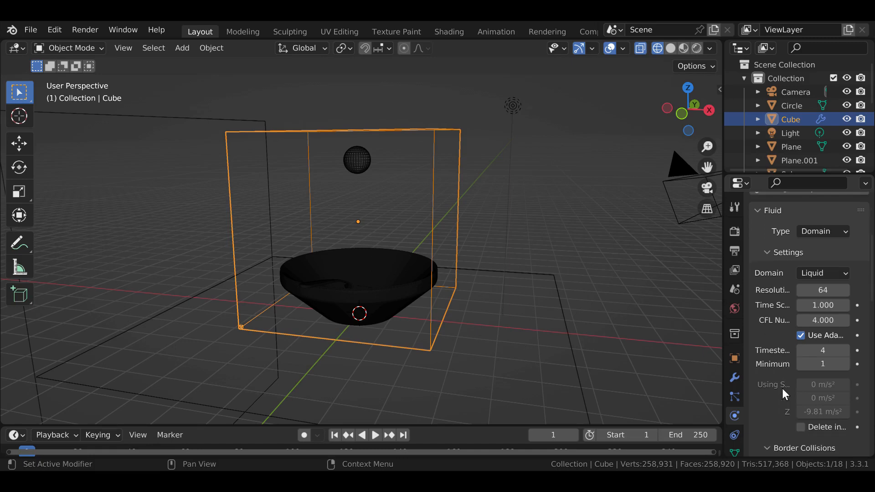
scroll(783, 389, "down", 6)
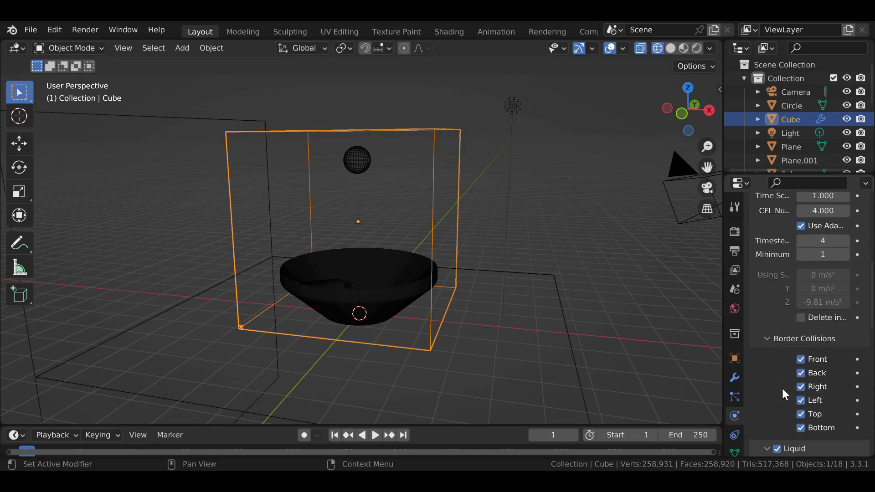
scroll(782, 388, "down", 8)
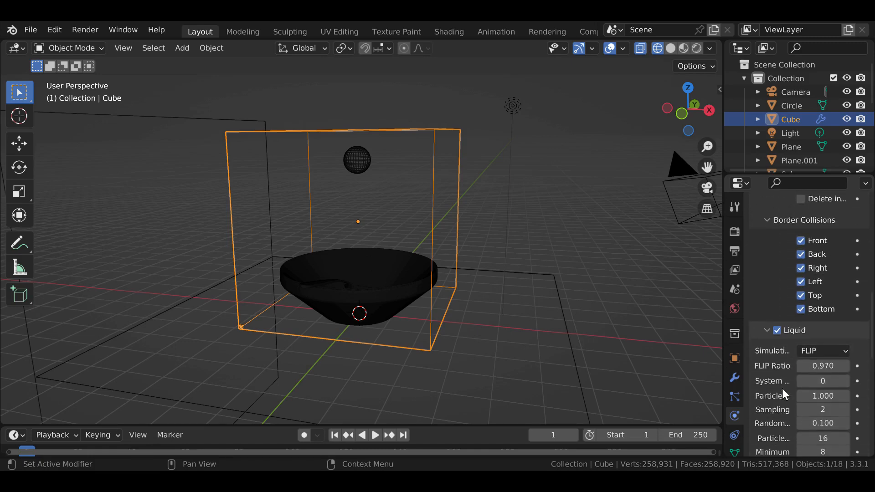
scroll(782, 388, "down", 6)
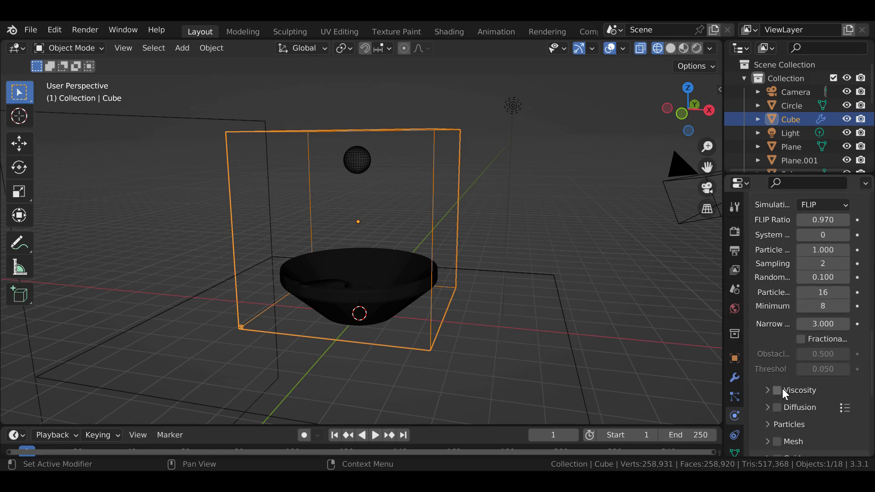
left_click(780, 404)
scroll(780, 403, "down", 1)
scroll(781, 404, "down", 6)
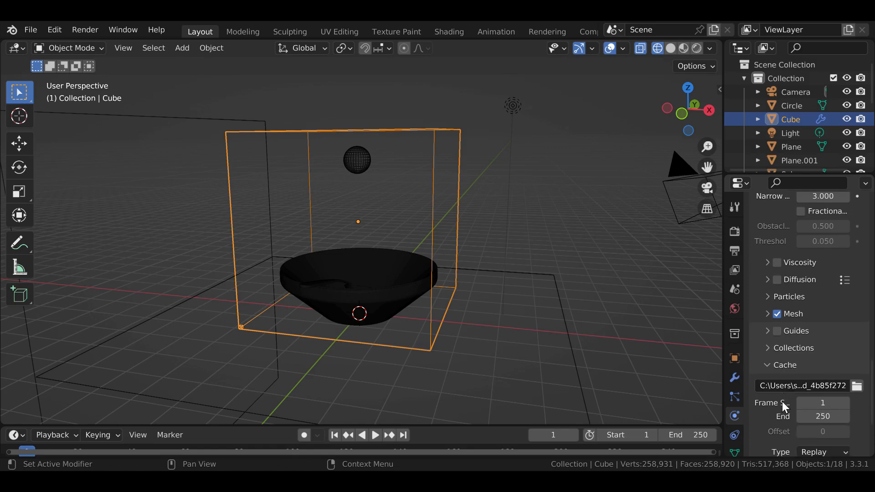
scroll(783, 407, "down", 1)
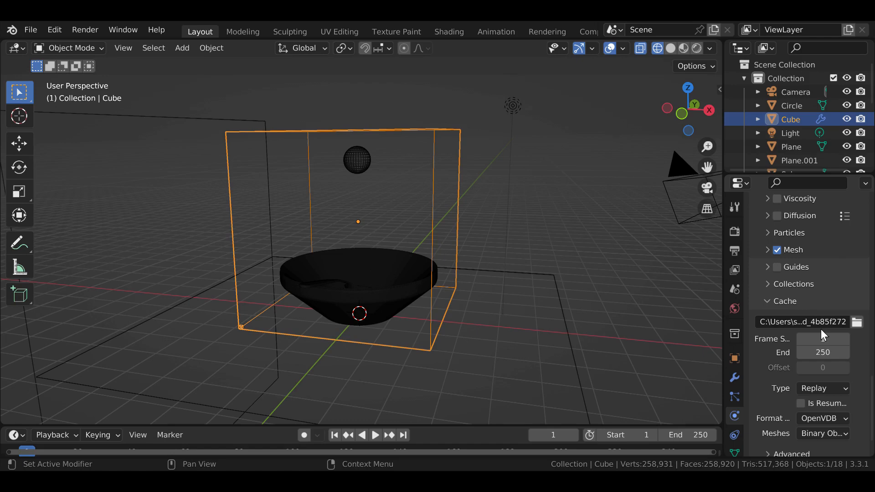
- Give the small sphere above the bowl Fluid physics with the type Flow
left_click(355, 167)
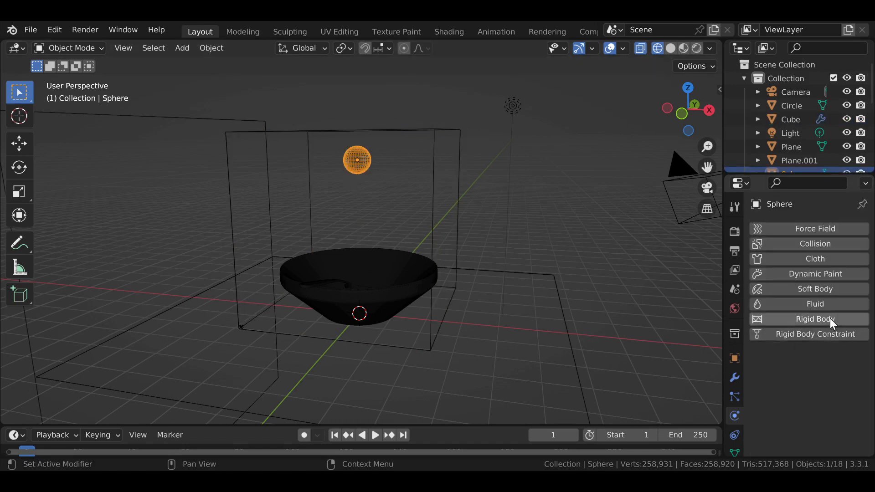
left_click(824, 308)
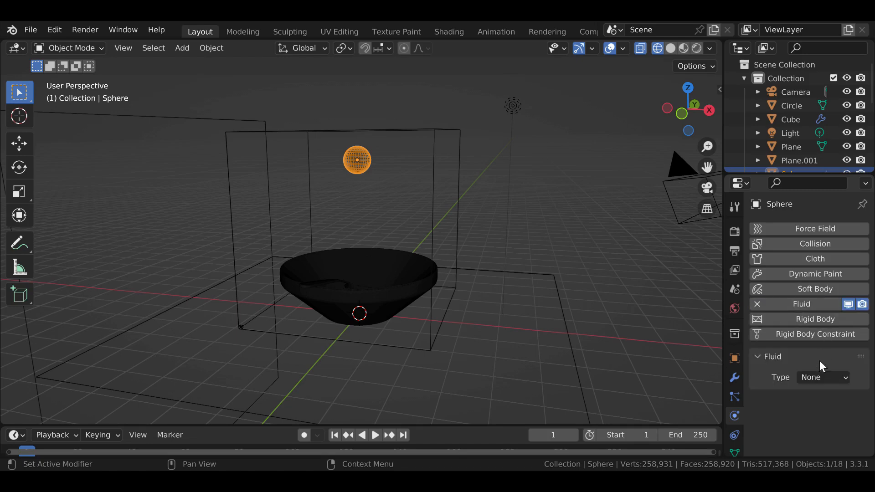
left_click(819, 378)
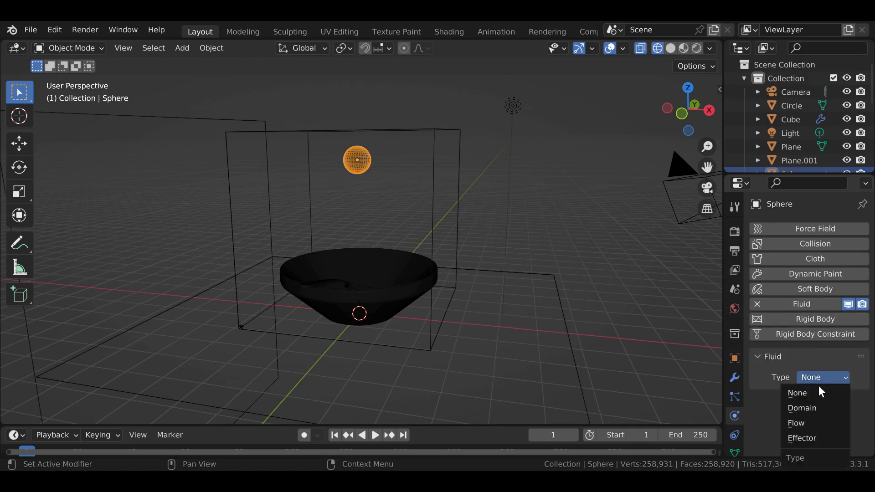
left_click(819, 423)
- Set the sphere's flow type to Liquid and its flow behavior to Inflow
scroll(818, 394, "down", 1)
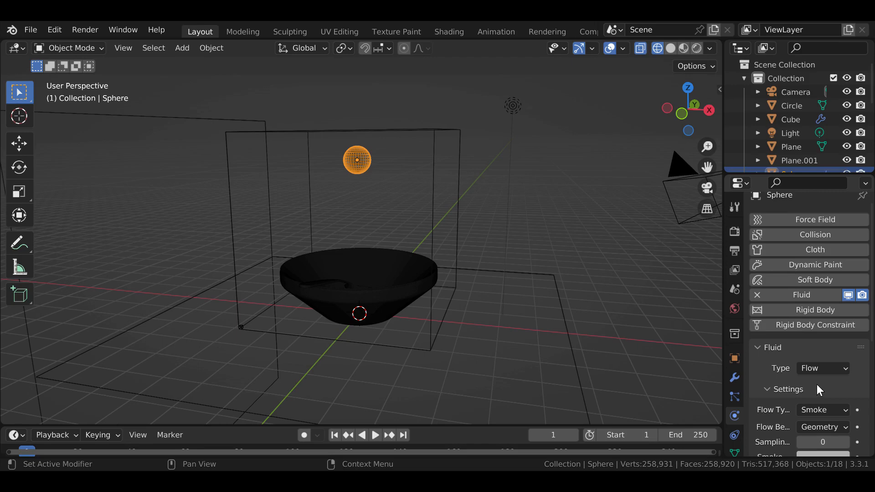
left_click(817, 401)
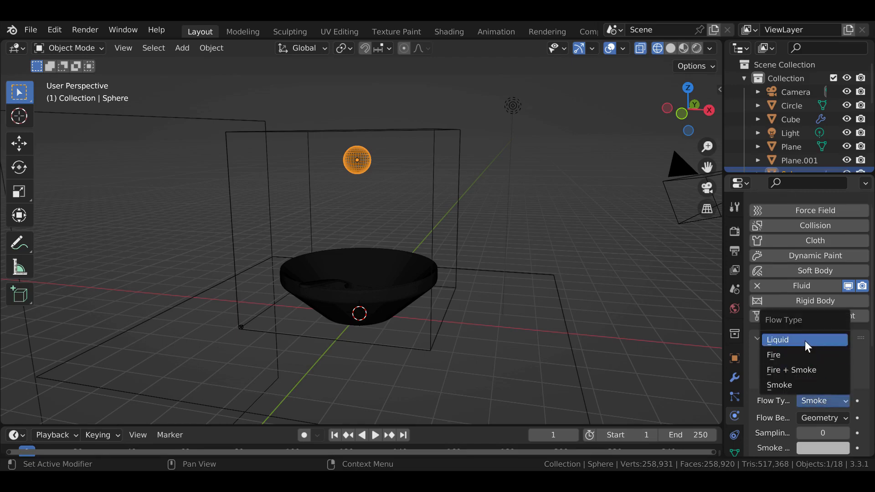
left_click(805, 341)
scroll(804, 394, "down", 2)
left_click(812, 392)
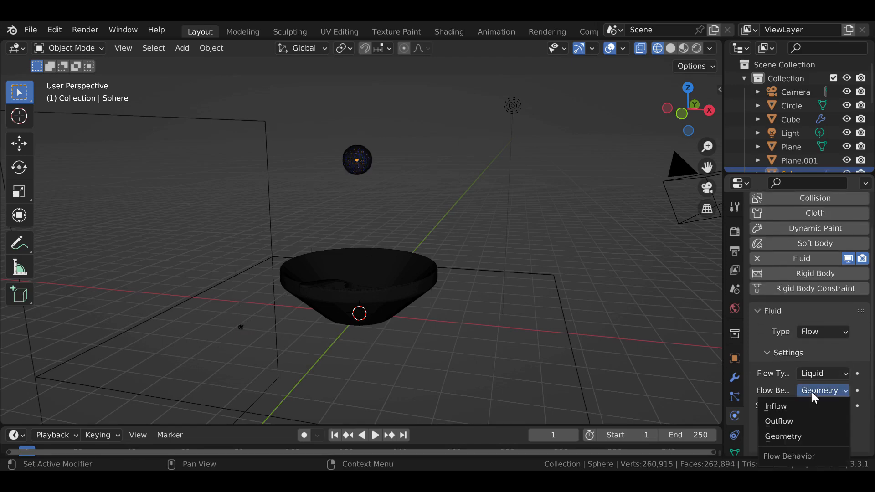
left_click(819, 408)
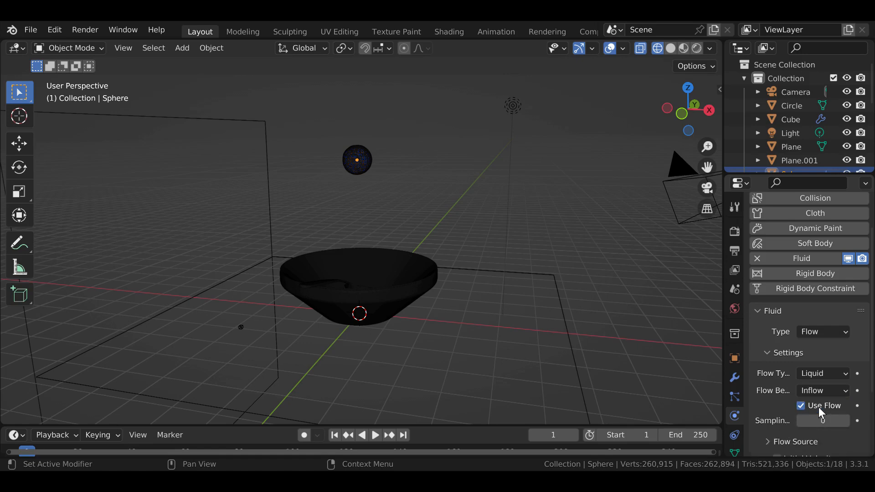
- Give the bowl Fluid physics with the type Effector
scroll(819, 406, "down", 5)
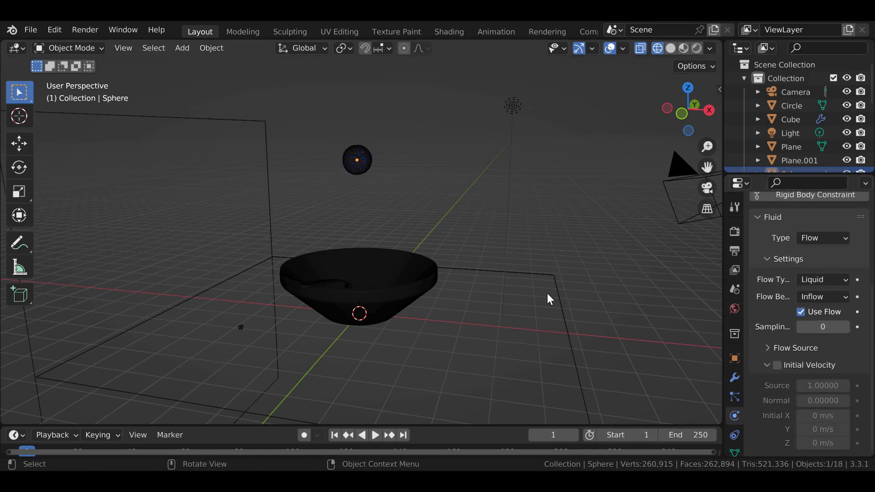
left_click(423, 290)
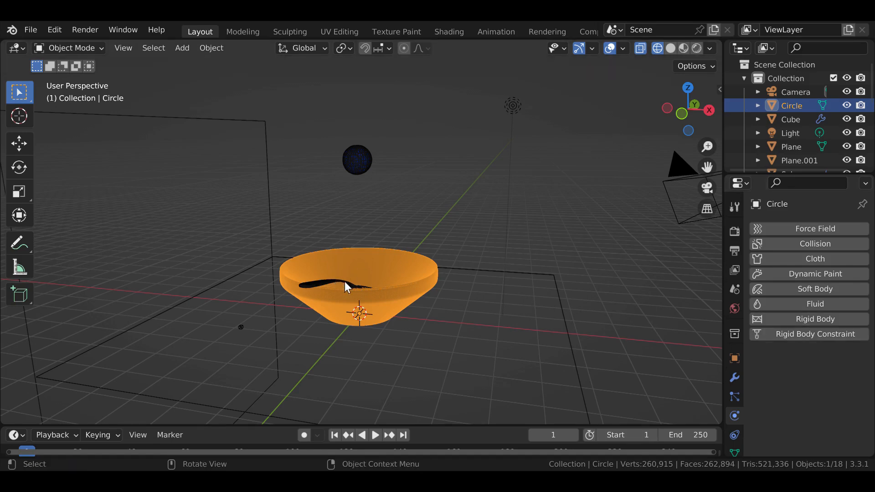
left_click(799, 307)
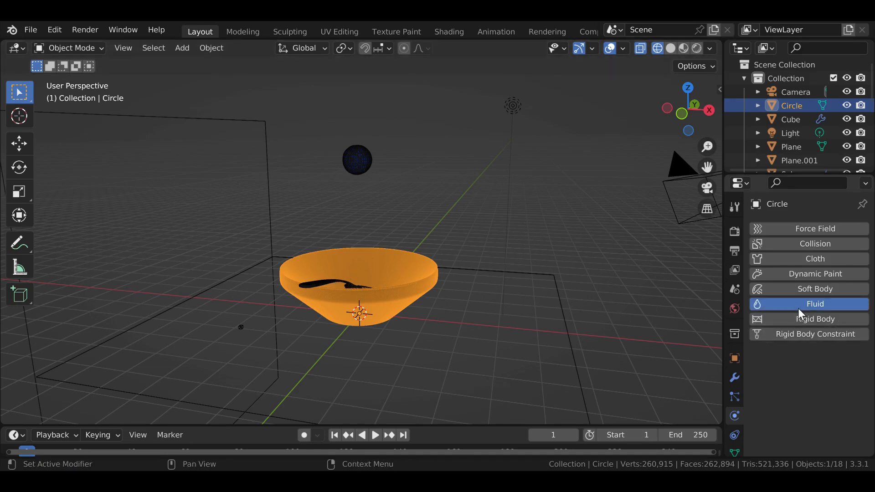
left_click(817, 377)
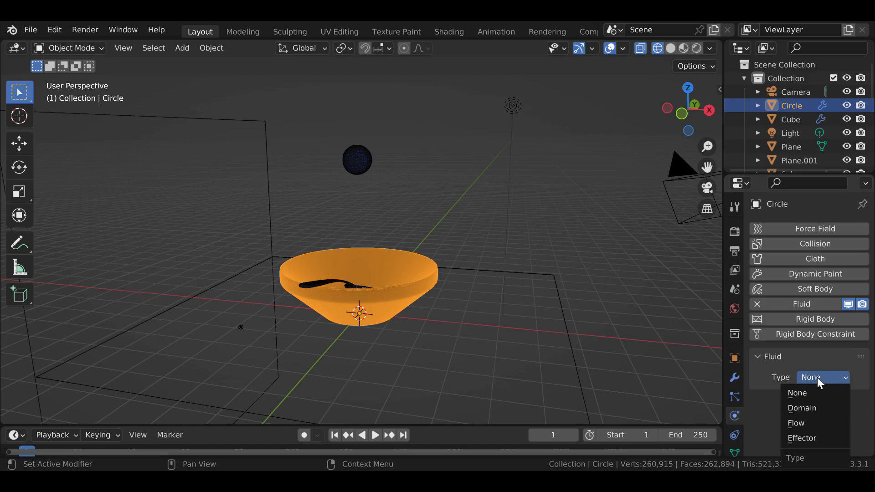
left_click(817, 439)
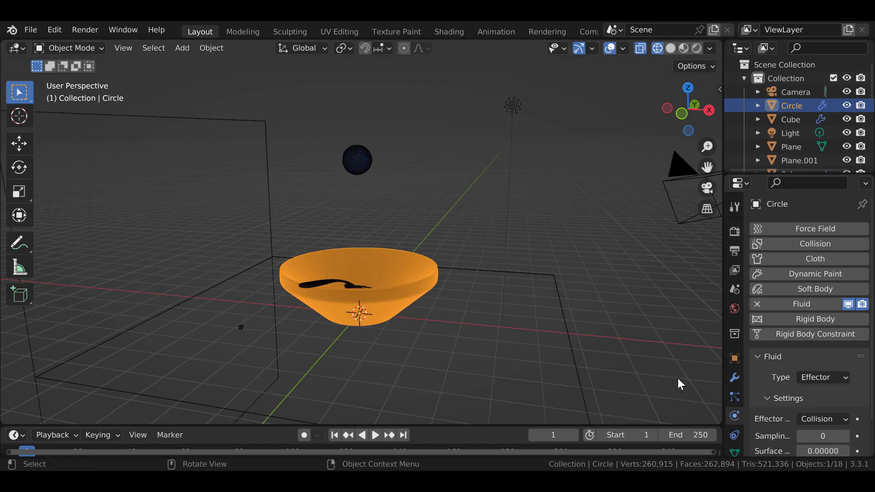
- Give the Teapot object resting inside the bowl Fluid physics with the type Effector
left_click(302, 283)
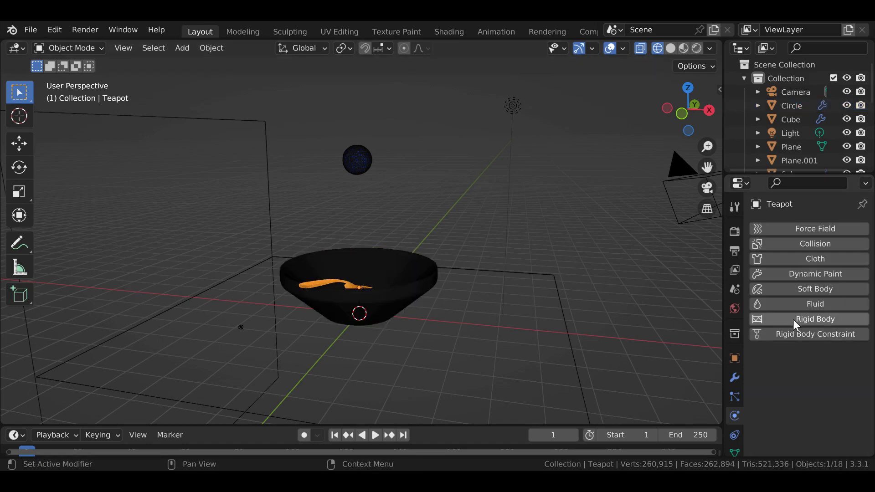
left_click(798, 306)
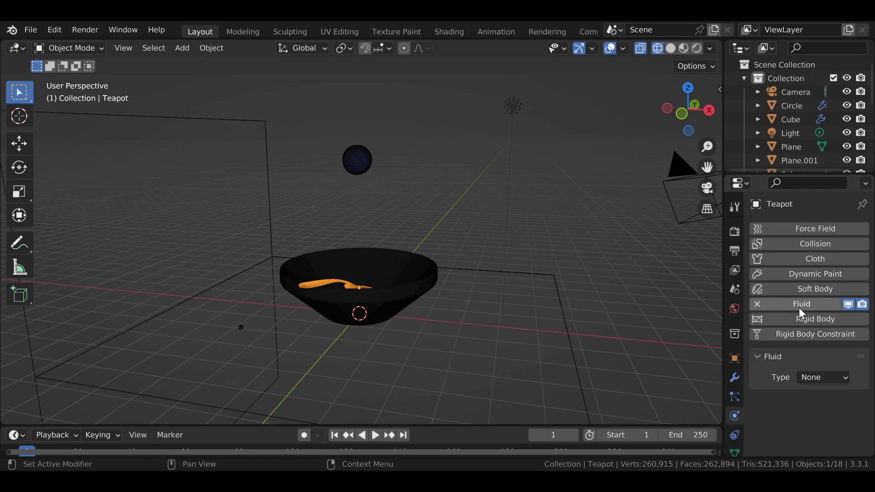
left_click(821, 380)
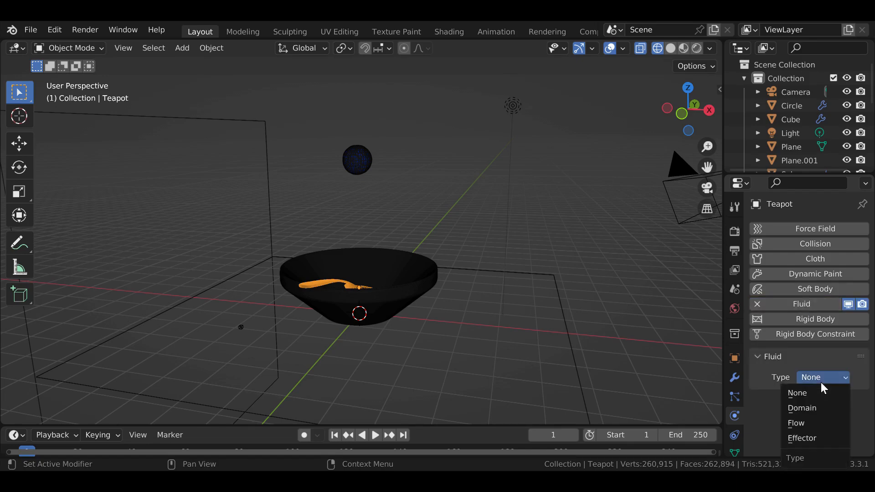
left_click(822, 444)
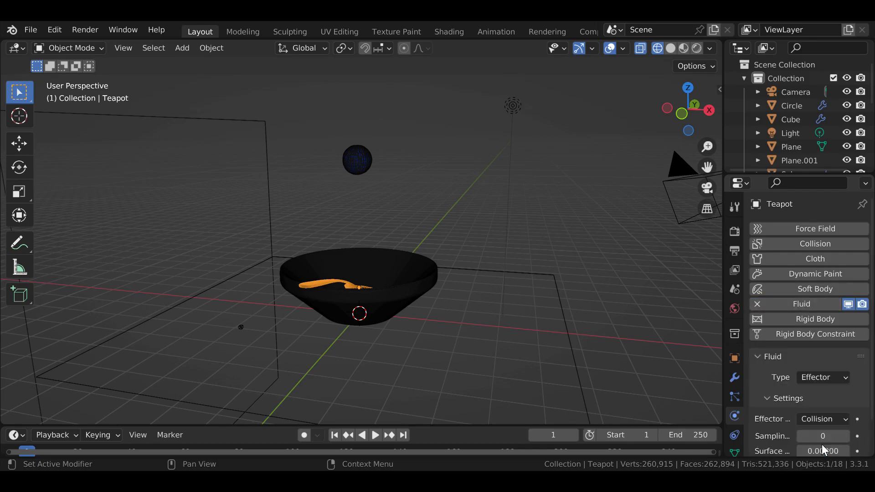
- Set the cache type of the domain cube's liquid simulation to All
middle_click_drag(394, 288, 416, 294)
left_click(396, 289)
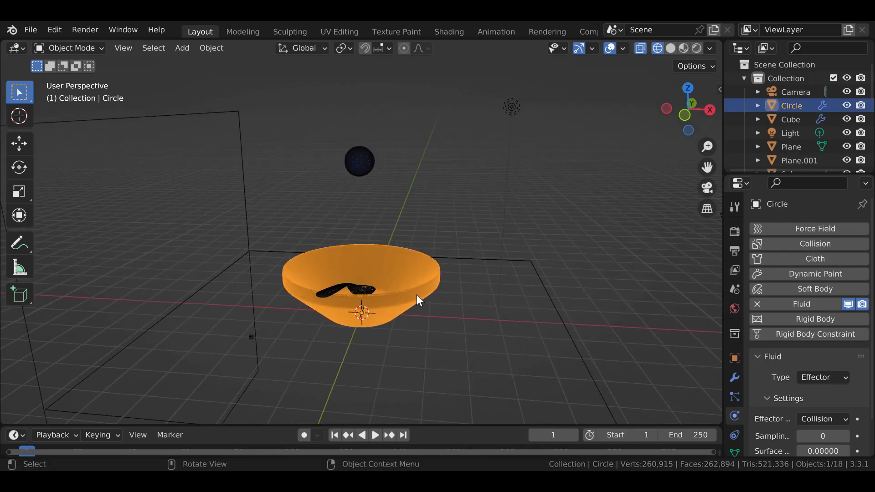
left_click(365, 169)
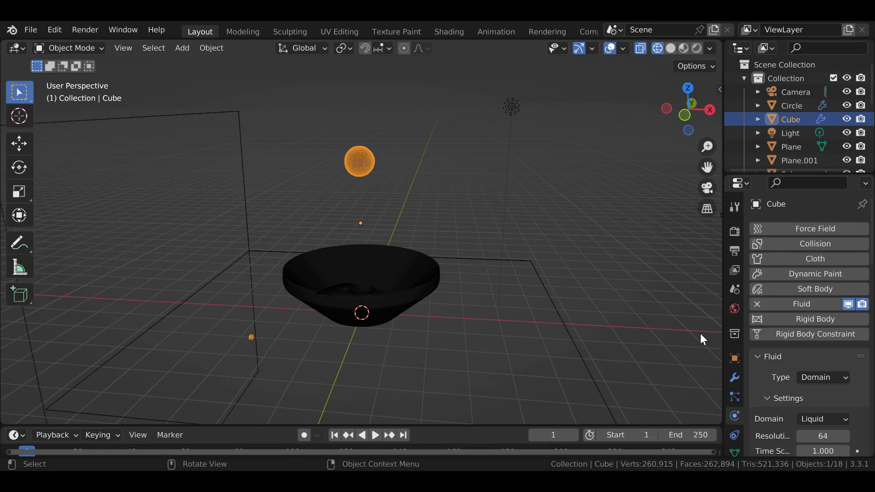
scroll(783, 367, "down", 3)
scroll(783, 368, "down", 7)
scroll(783, 367, "down", 8)
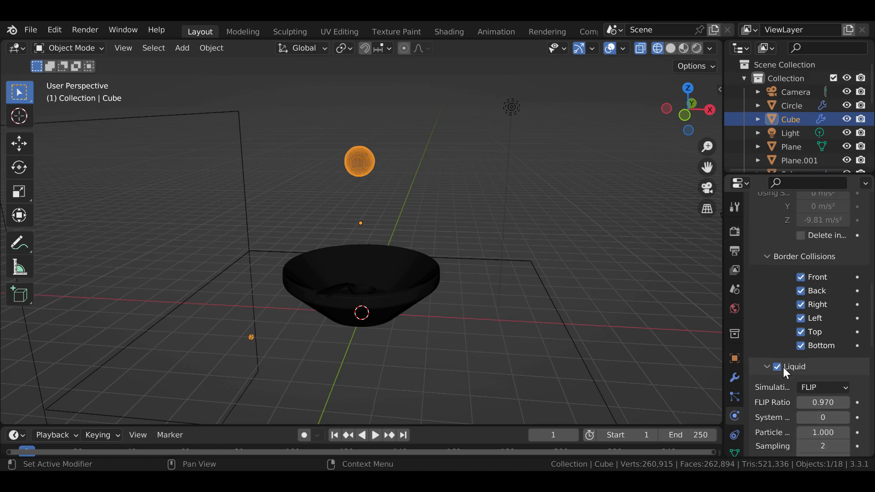
scroll(783, 367, "down", 9)
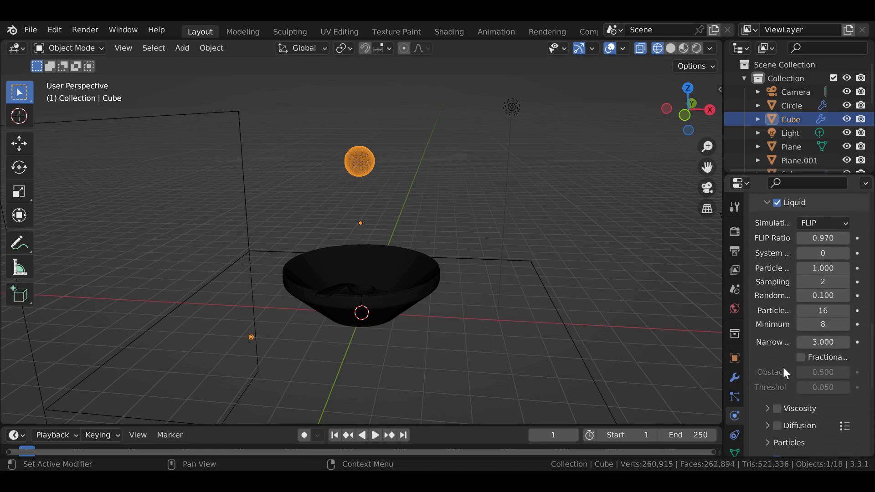
scroll(784, 369, "down", 10)
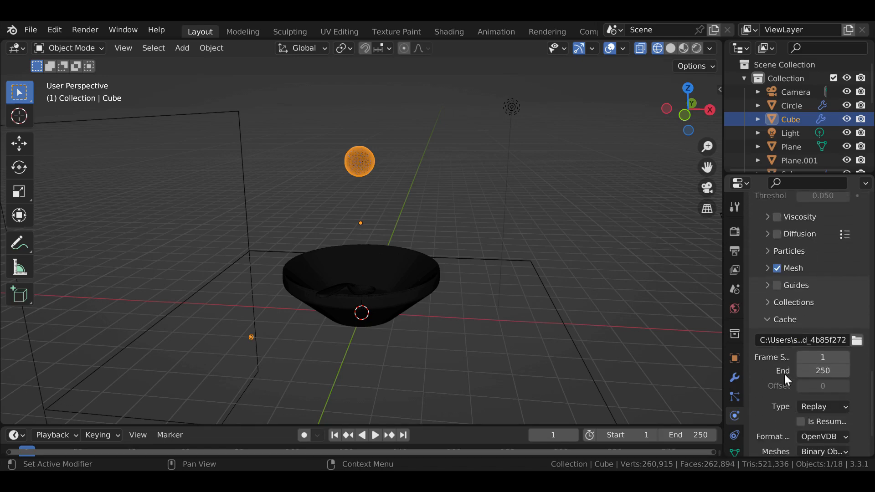
left_click(808, 398)
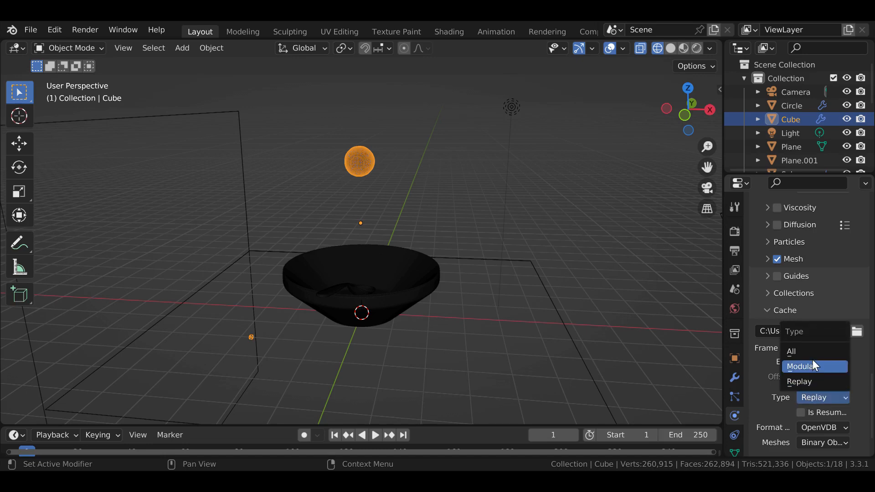
left_click(793, 352)
scroll(794, 395, "down", 3)
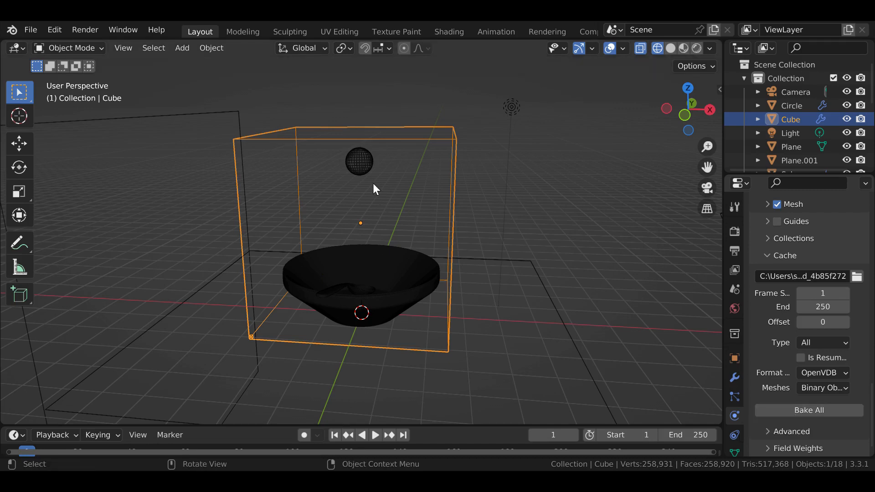
- Select the inflow sphere above the bowl and enlarge the timeline area to show its keyframes
left_click(362, 170)
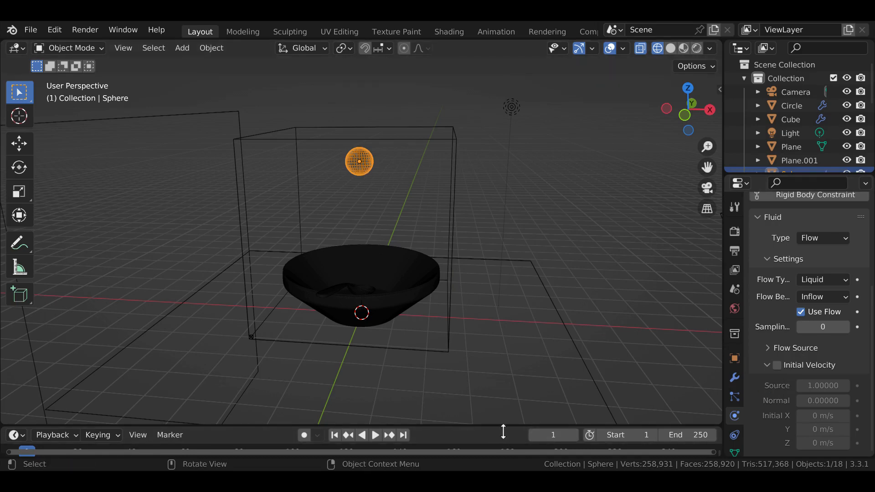
left_click_drag(503, 431, 514, 349)
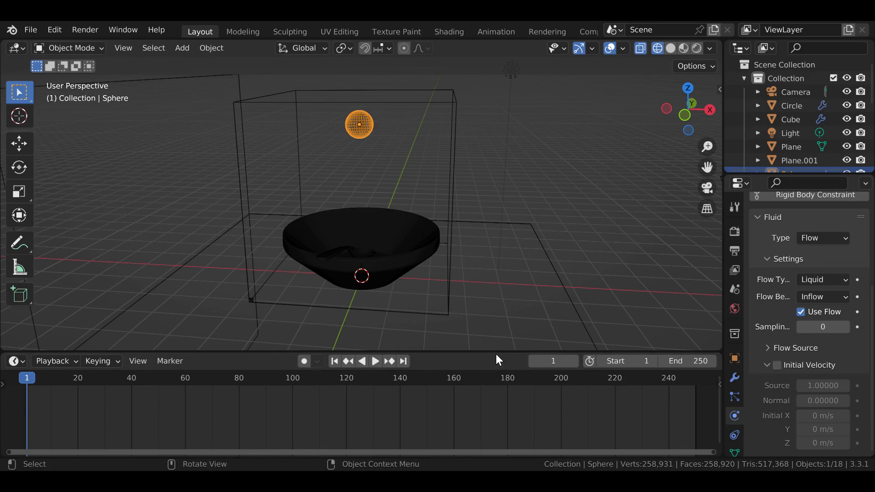
left_click_drag(500, 357, 502, 345)
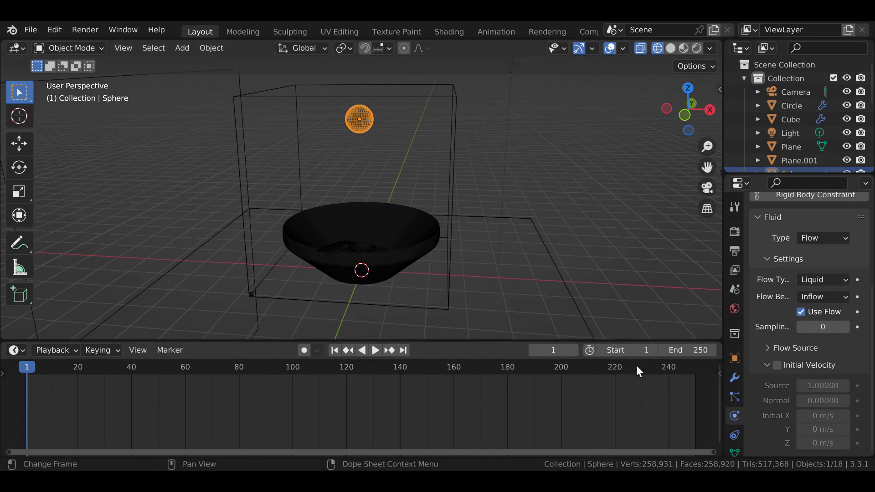
- Keyframe the inflow sphere's Use Flow option enabled at frame 10 and disabled at frame 11
left_click(566, 354)
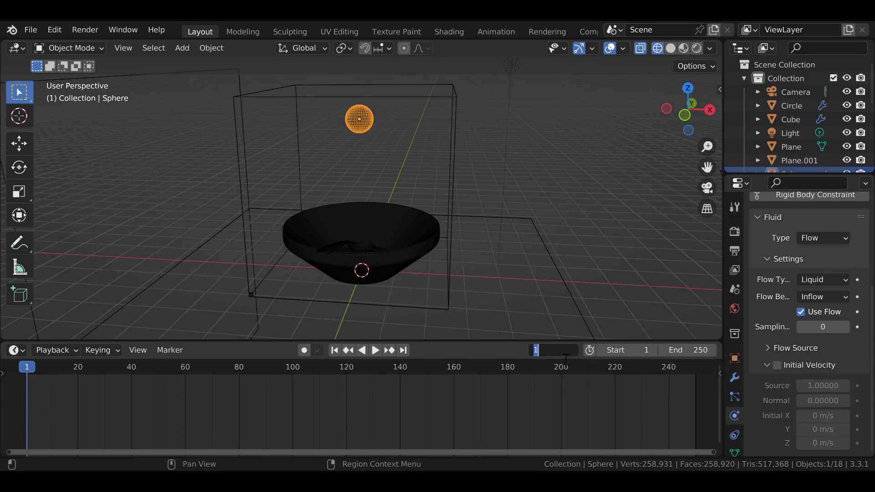
type("10")
key("Return")
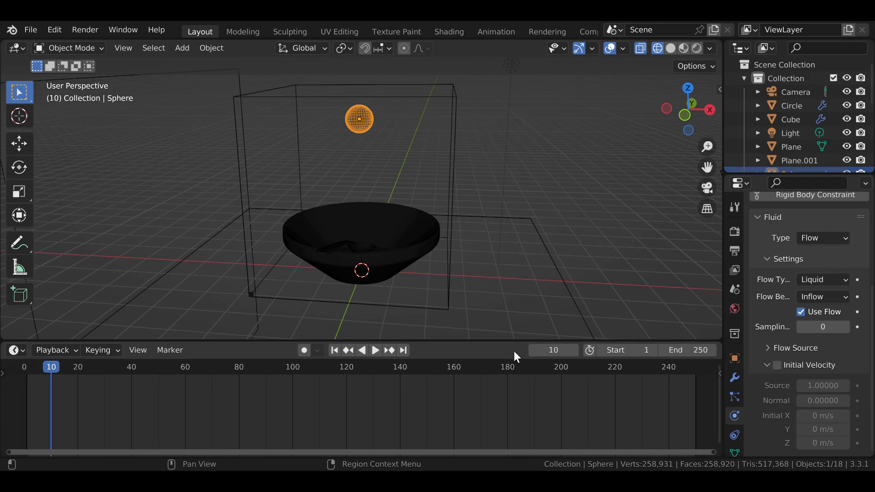
left_click(857, 313)
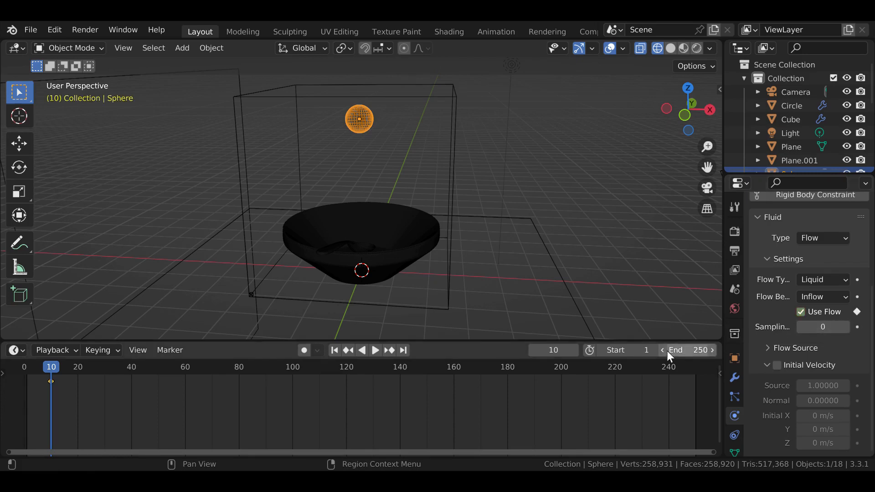
left_click(574, 350)
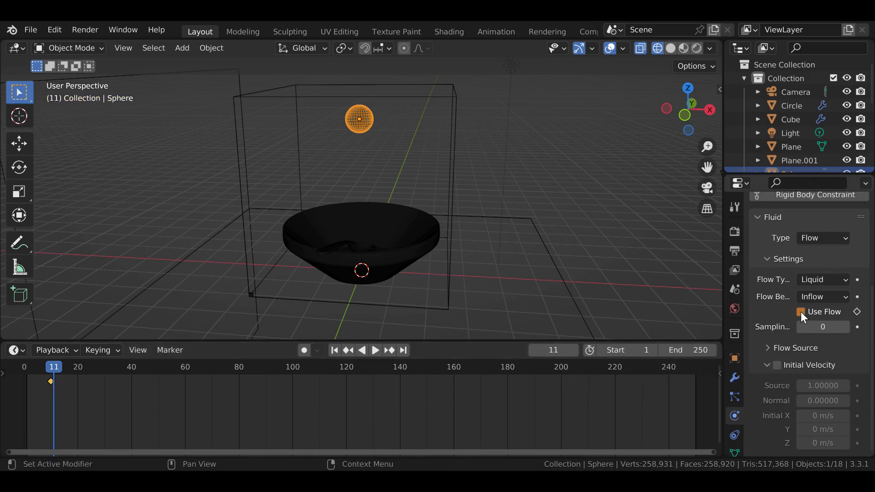
left_click(858, 312)
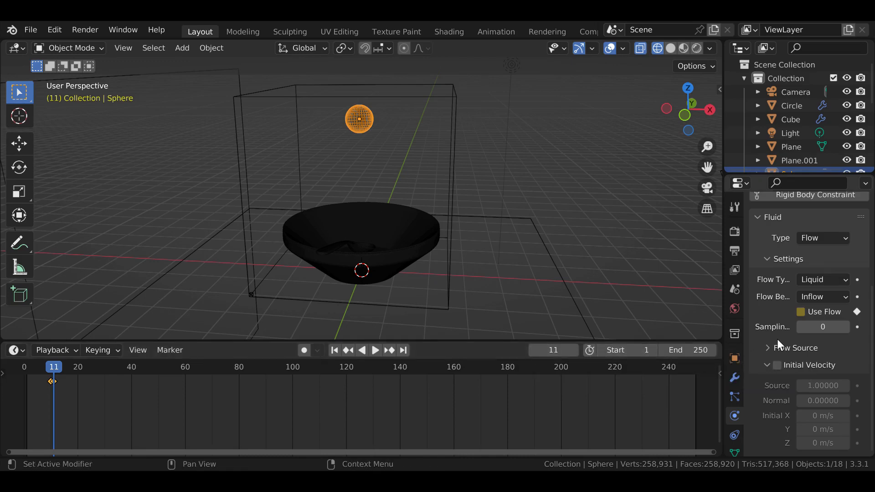
- Examine the domain cube's border collision, liquid and cache settings through to the Bake All option
left_click(453, 200)
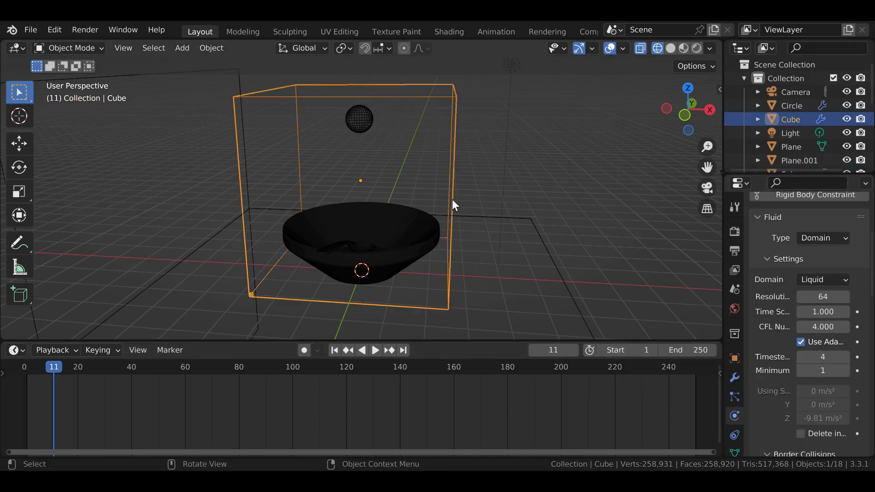
scroll(784, 329, "down", 5)
scroll(782, 378, "down", 10)
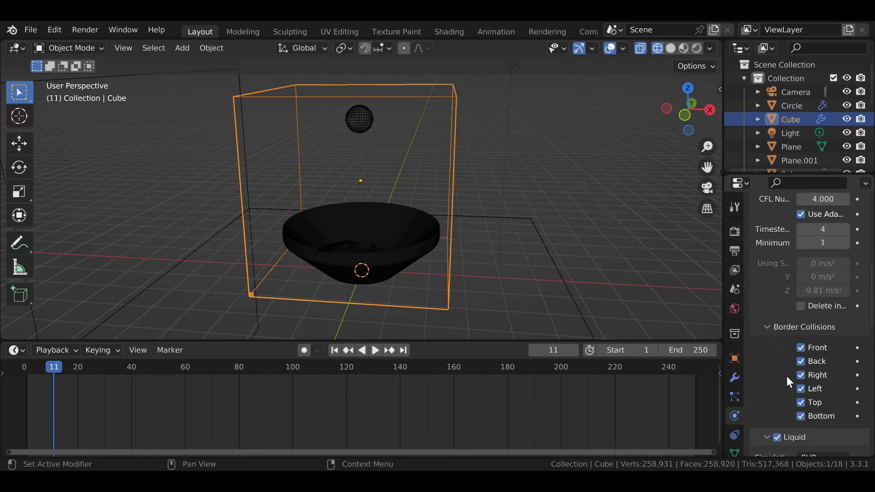
scroll(782, 372, "down", 12)
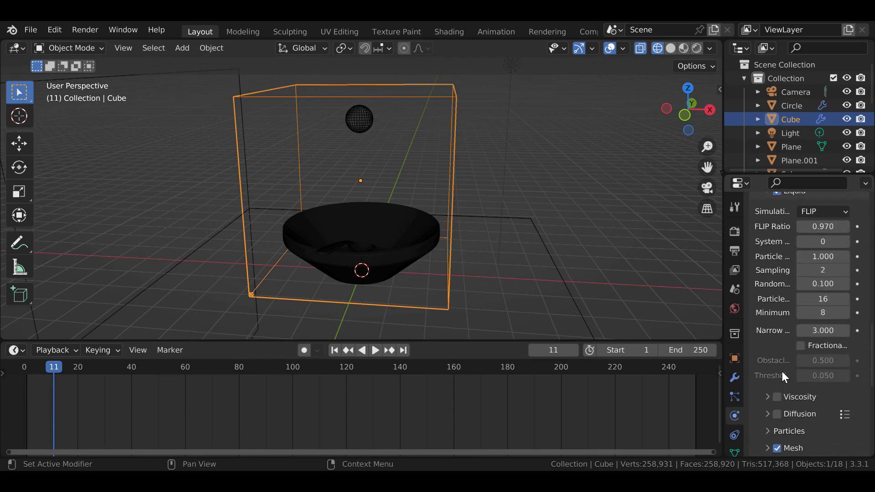
scroll(781, 372, "down", 5)
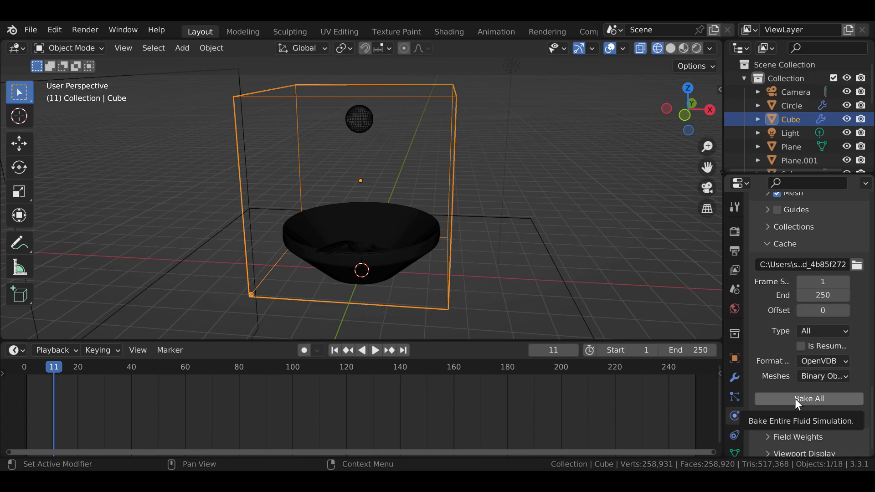
- Examine the column of monkey heads above the bowl and the lowest head's physics settings
middle_click_drag(355, 203, 363, 246, "shift")
scroll(360, 283, "down", 3)
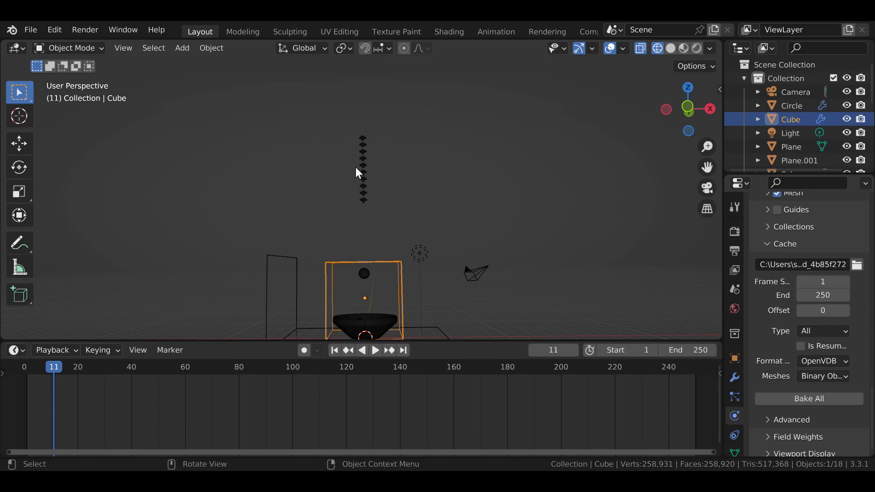
left_click_drag(355, 135, 388, 215)
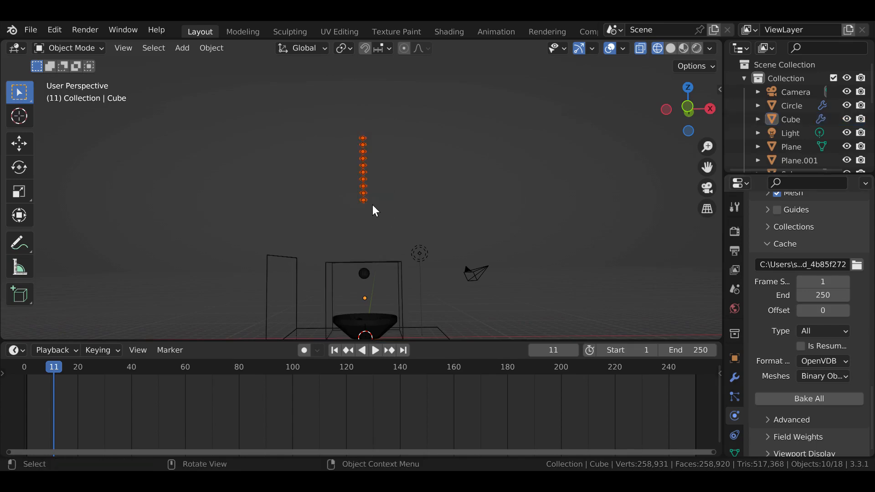
scroll(367, 258, "down", 2)
mouse_move(368, 259)
middle_mouse_down()
mouse_move(368, 288)
mouse_move(373, 201)
mouse_move(378, 256)
mouse_move(365, 260)
mouse_move(389, 251)
mouse_move(384, 259)
middle_mouse_up()
left_click(383, 258)
left_click(360, 84)
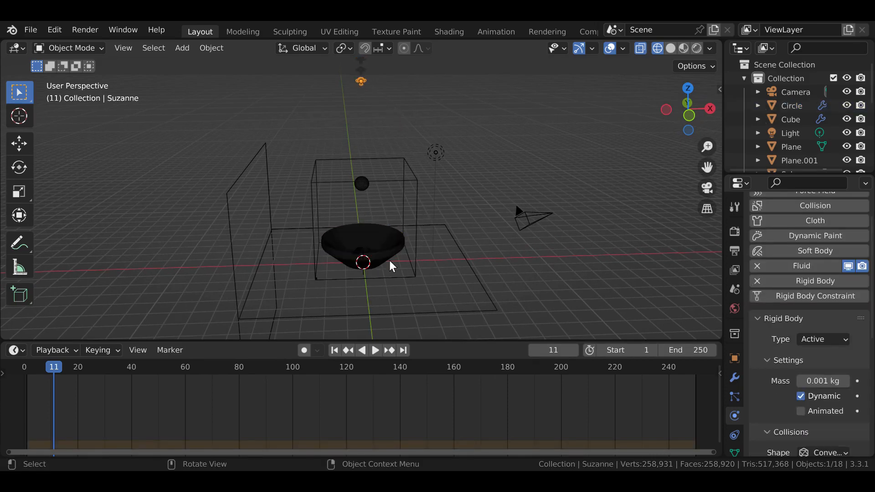
scroll(391, 263, "up", 5)
middle_click_drag(383, 283, 373, 229, "shift")
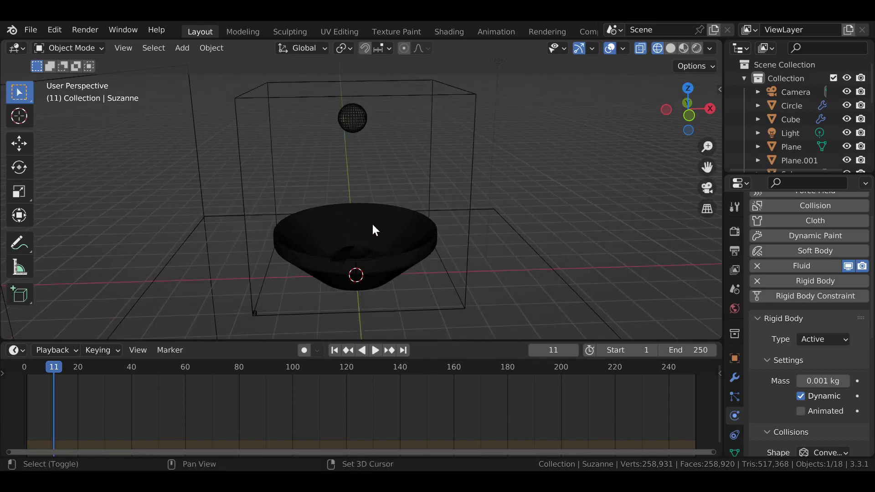
mouse_move(368, 269)
middle_mouse_down()
mouse_move(372, 277)
mouse_move(359, 280)
middle_mouse_up()
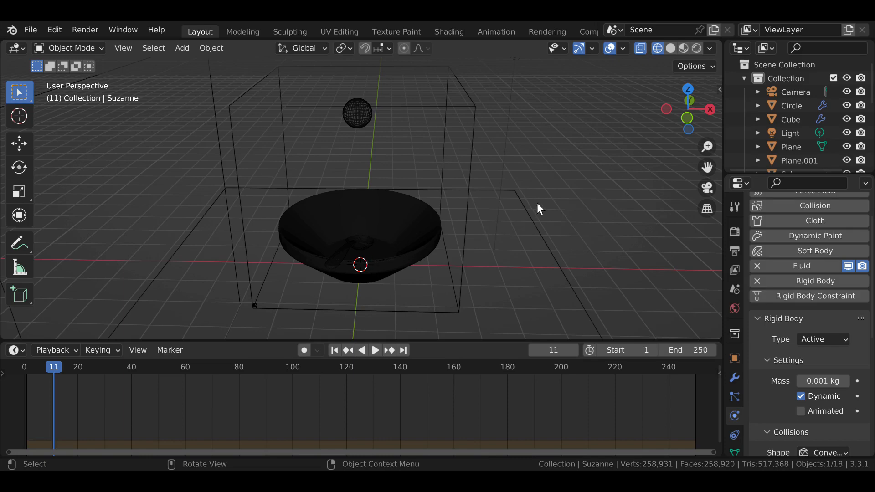
scroll(339, 244, "down", 4)
middle_click_drag(336, 215, 366, 158)
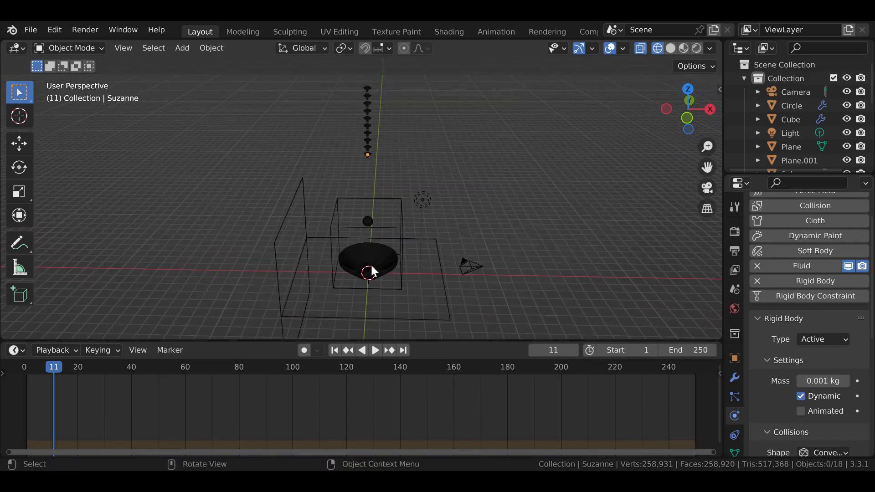
middle_click_drag(372, 266, 388, 206, "shift")
scroll(459, 266, "up", 5)
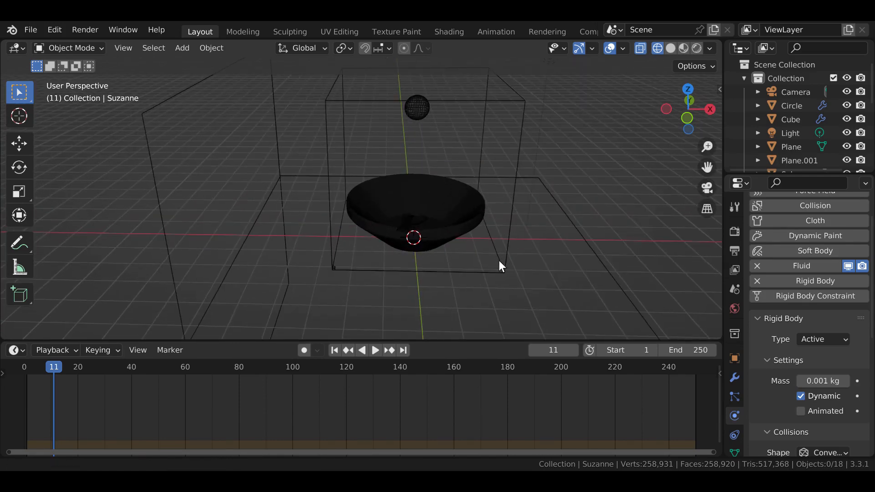
- Add a UV sphere at the world origin inside the bowl and scale it uniformly by about 1.58
middle_click_drag(499, 261, 438, 255, "shift")
scroll(388, 233, "up", 3)
scroll(389, 235, "up", 1)
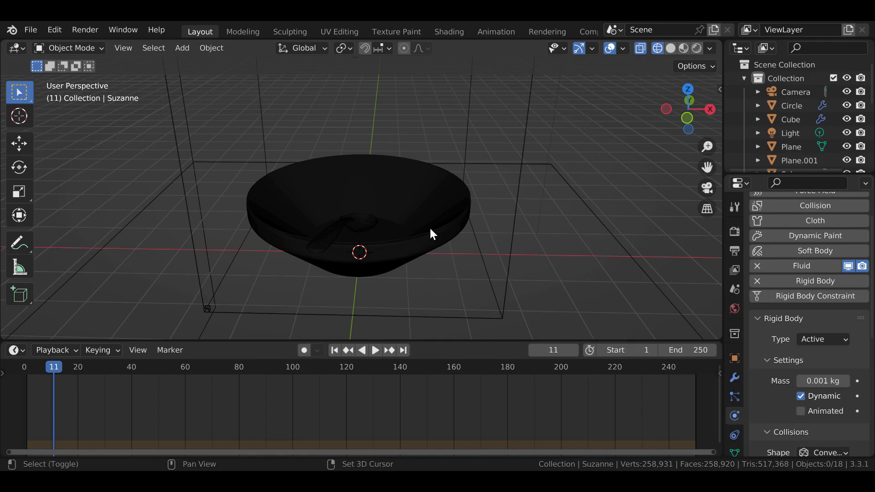
key("shift+a")
mouse_move(430, 199)
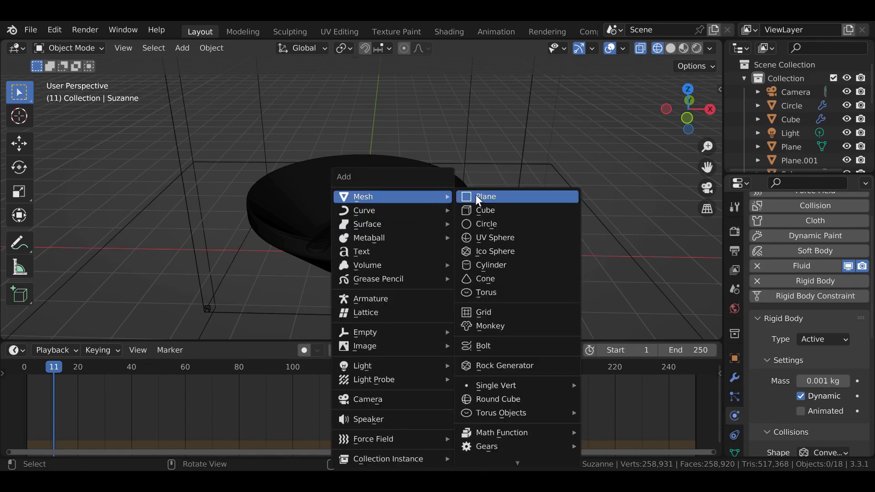
left_click(504, 237)
middle_click_drag(343, 268, 358, 263)
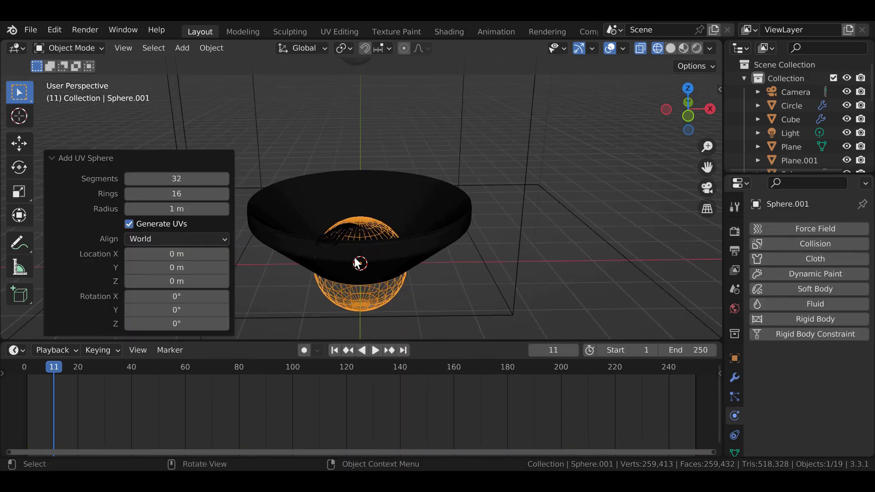
key("s")
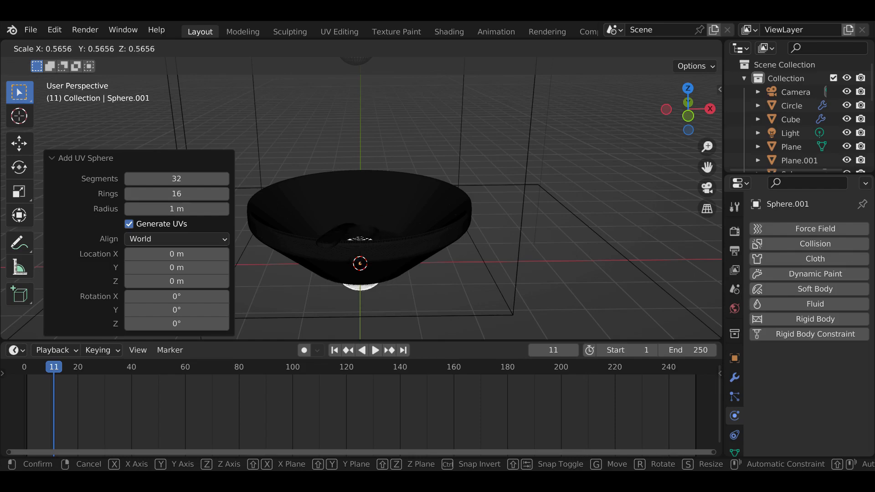
left_click(363, 253)
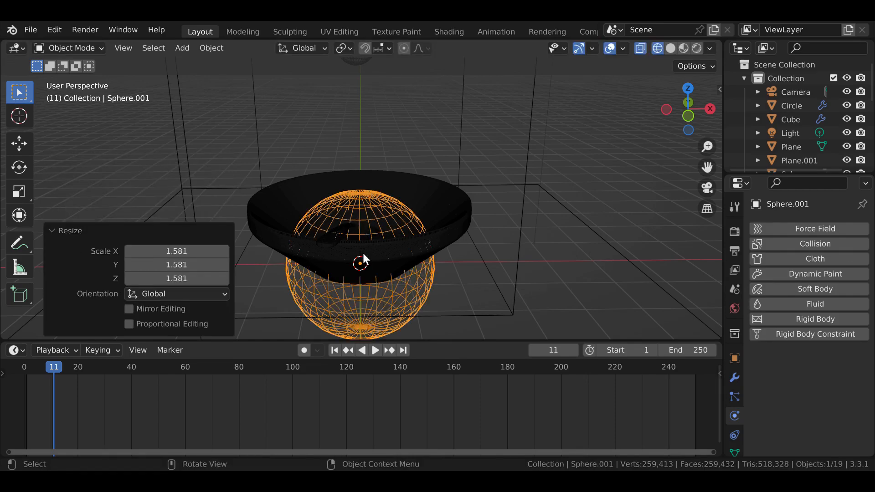
- Raise the new sphere about 1.87 m along Z and scale it by about 1.3 to fit the bowl's rim
key("g")
key("z")
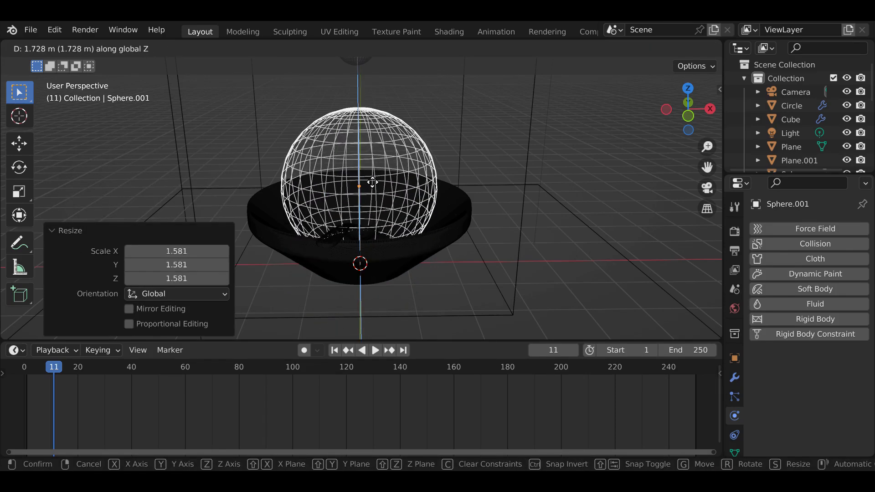
left_click(373, 176)
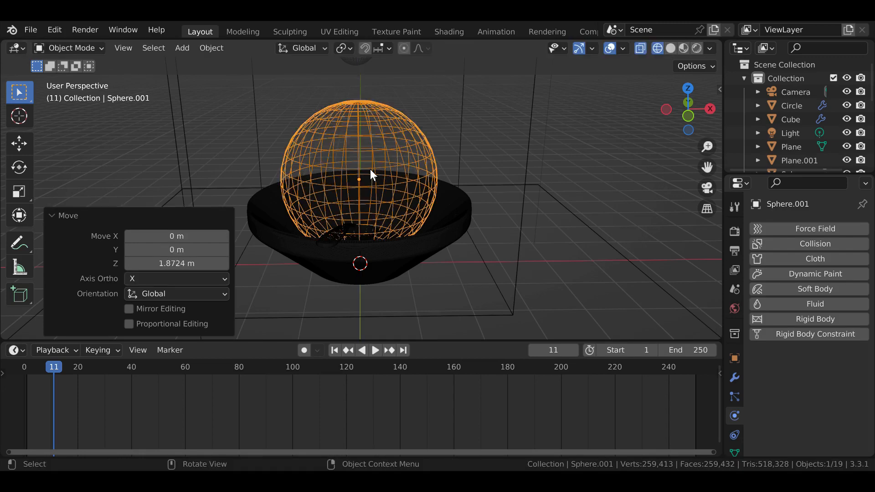
key("s")
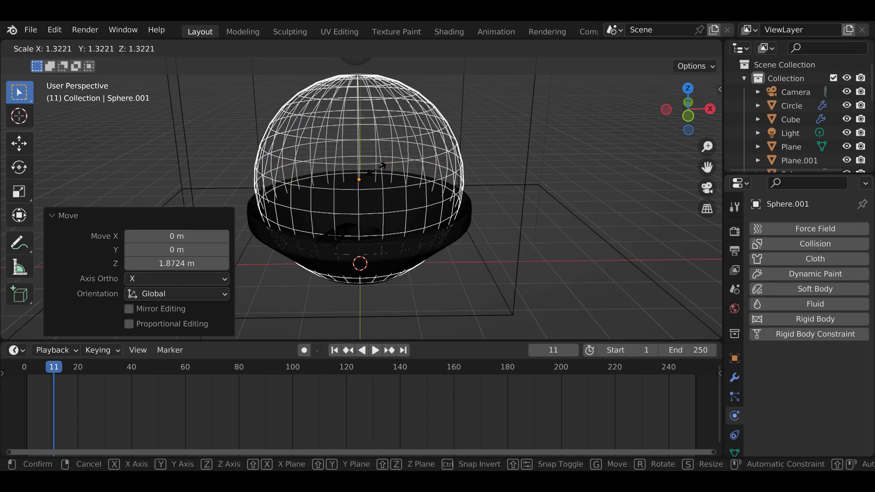
left_click(375, 169)
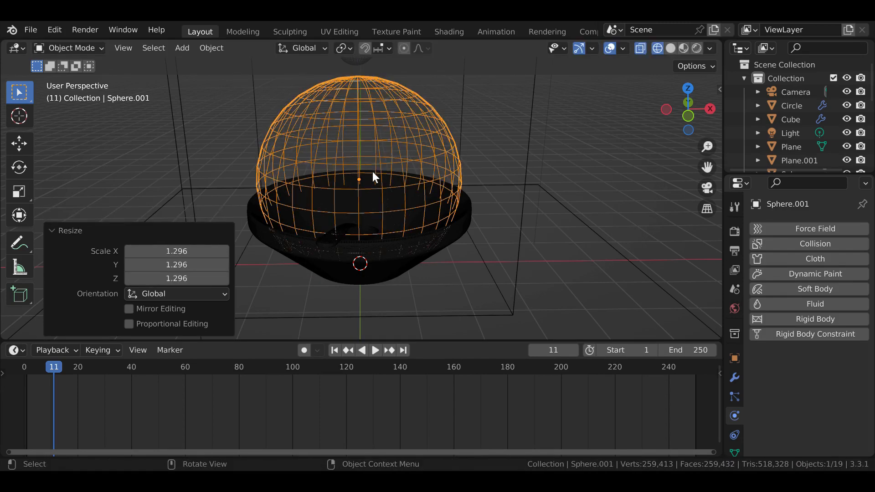
- Delete the vertices of the sphere's upper half in Edit Mode, keeping the bowl-shaped lower half
middle_click_drag(368, 204, 347, 182)
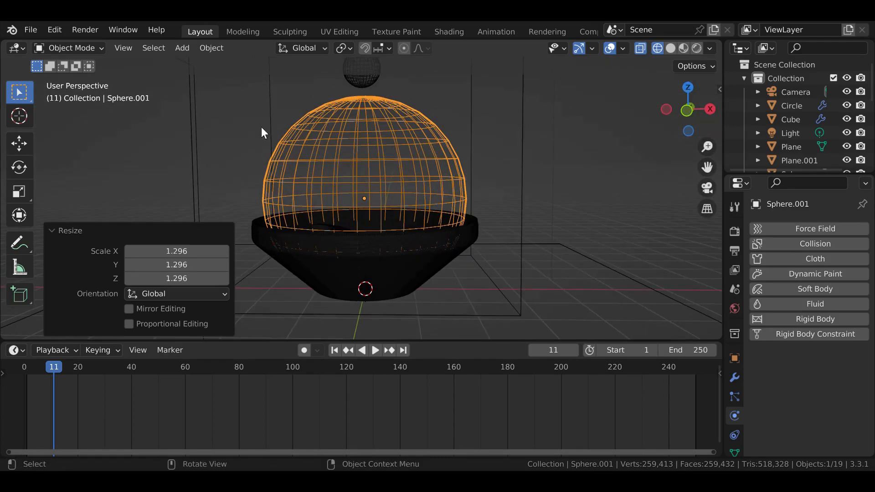
left_click(99, 48)
left_click(91, 78)
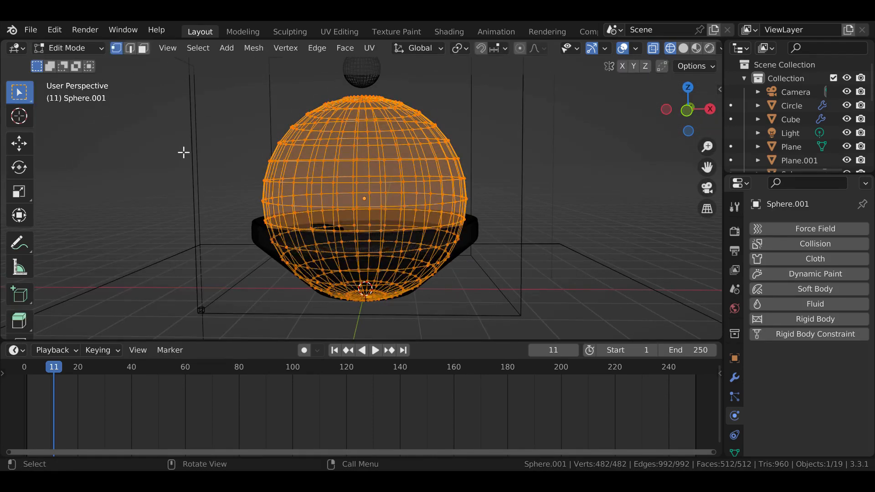
left_click_drag(240, 71, 477, 196)
mouse_move(476, 196)
middle_mouse_down()
mouse_move(472, 177)
mouse_move(471, 194)
middle_mouse_up()
left_click_drag(233, 63, 512, 216)
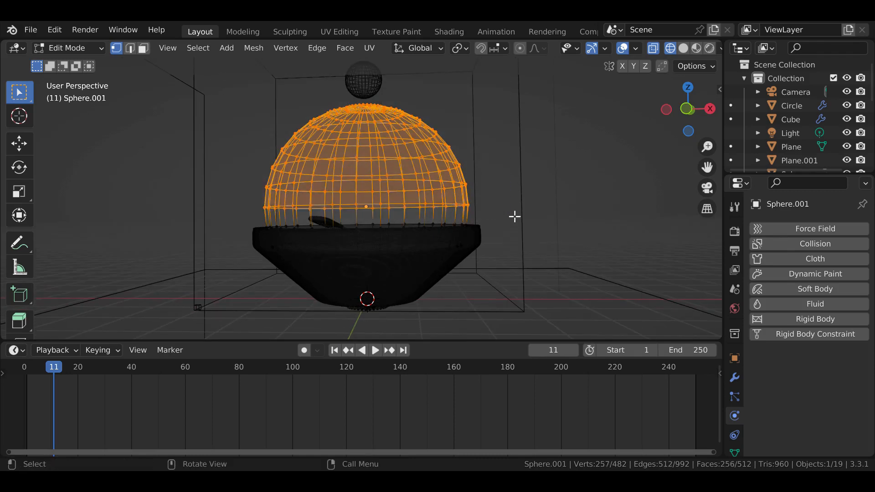
key("x")
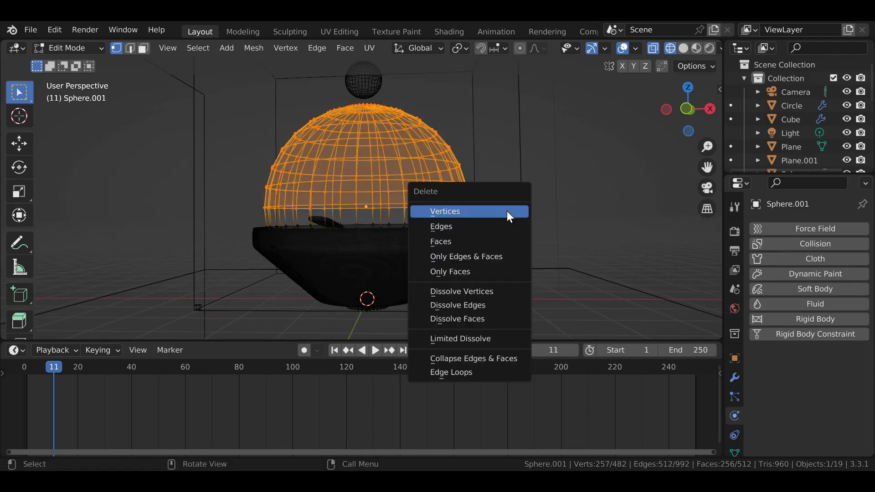
left_click(510, 215)
middle_click_drag(415, 196, 411, 242)
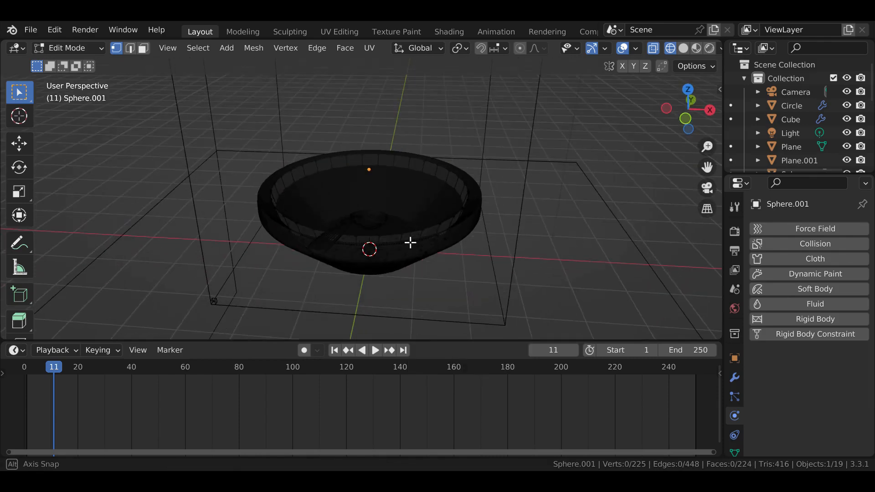
- Select all of the remaining half-sphere mesh and give the object a Passive rigid body
left_click(415, 241)
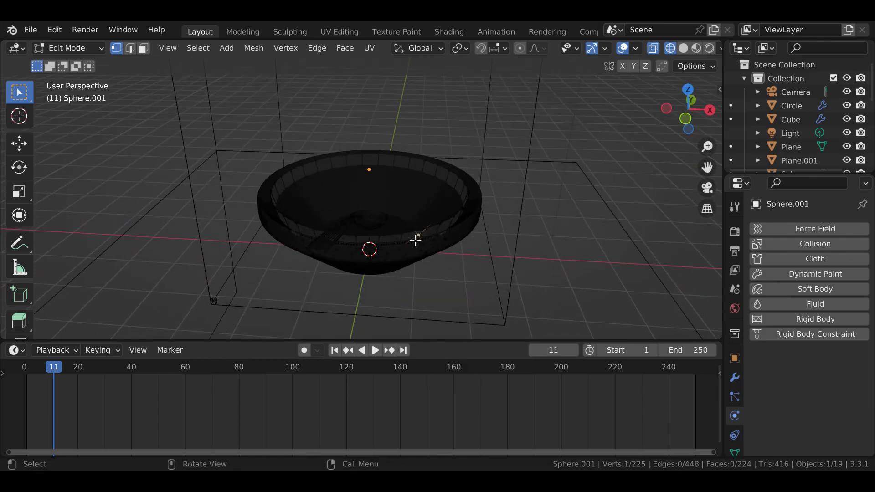
key("a")
left_click(80, 51)
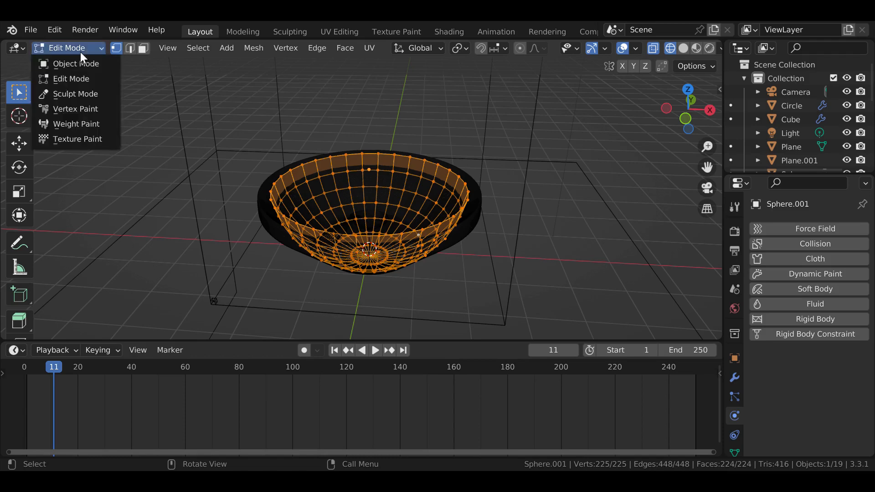
left_click(804, 319)
scroll(804, 387, "down", 4)
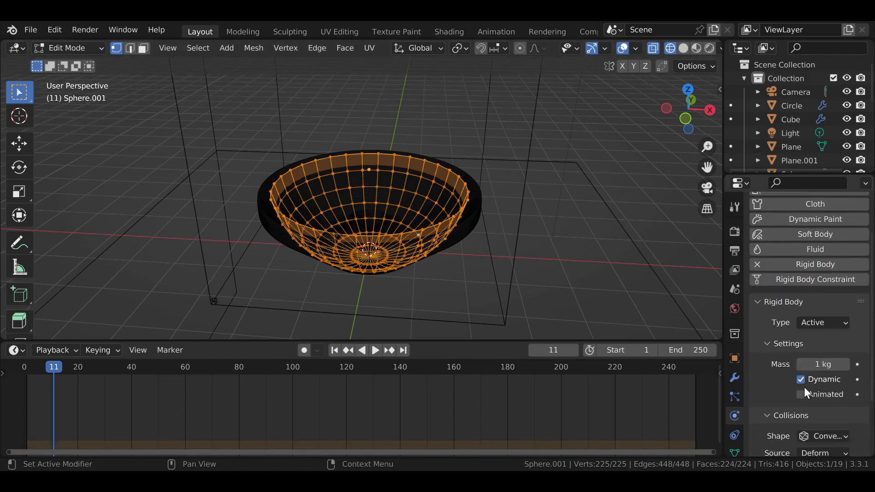
scroll(805, 391, "down", 2)
left_click(811, 296)
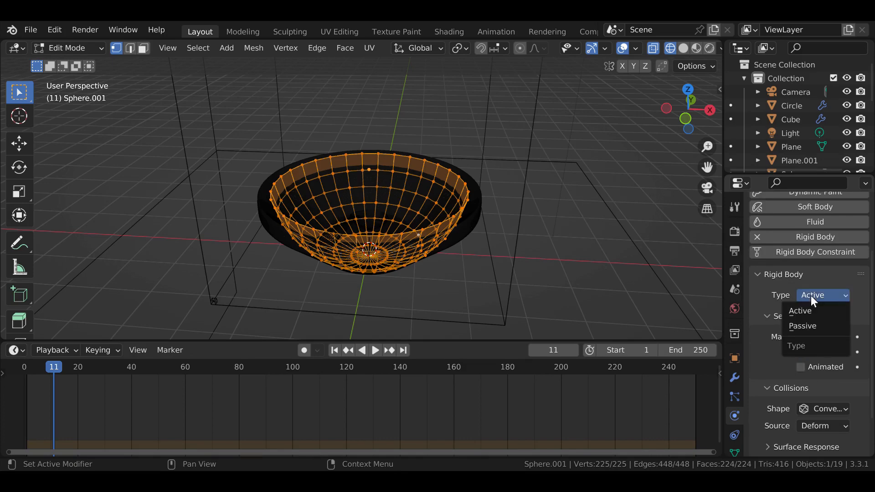
left_click(809, 323)
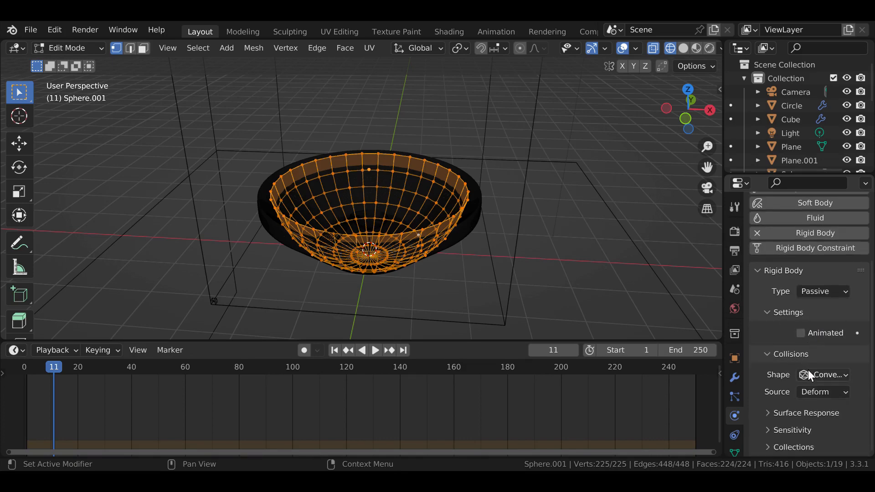
- Set the half-sphere's collision shape to Mesh and return to Object Mode
left_click(821, 373)
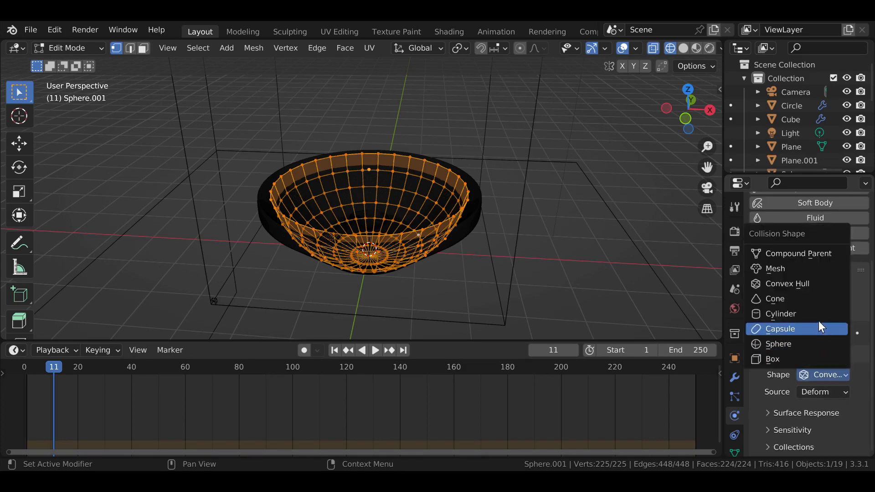
left_click(810, 269)
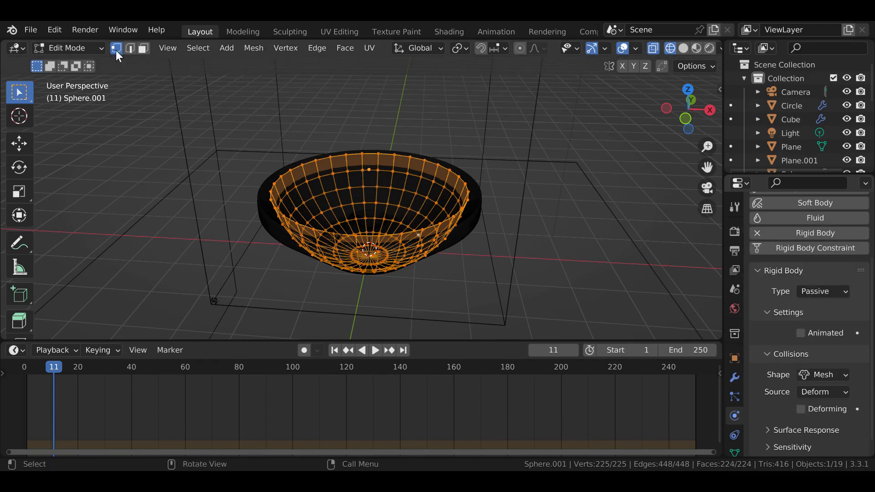
left_click(87, 45)
left_click(86, 63)
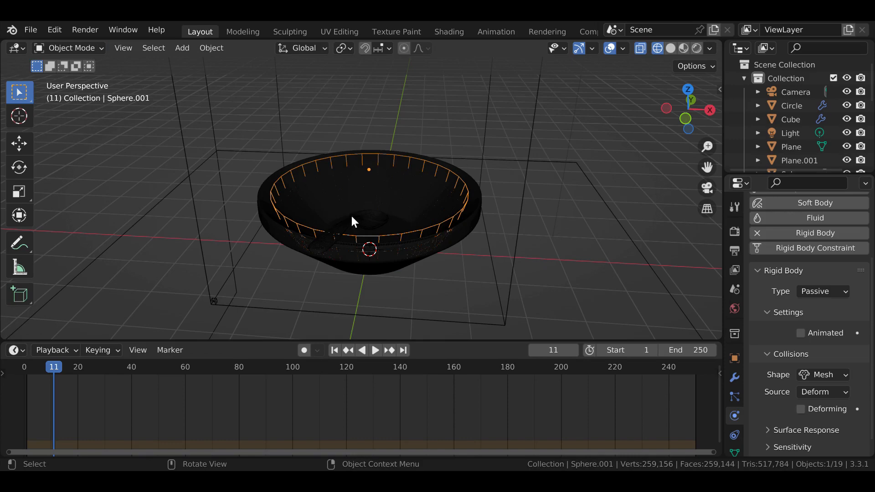
- Add an Active rigid body to the cereal bowl and set its collision shape to Mesh
left_click(370, 252)
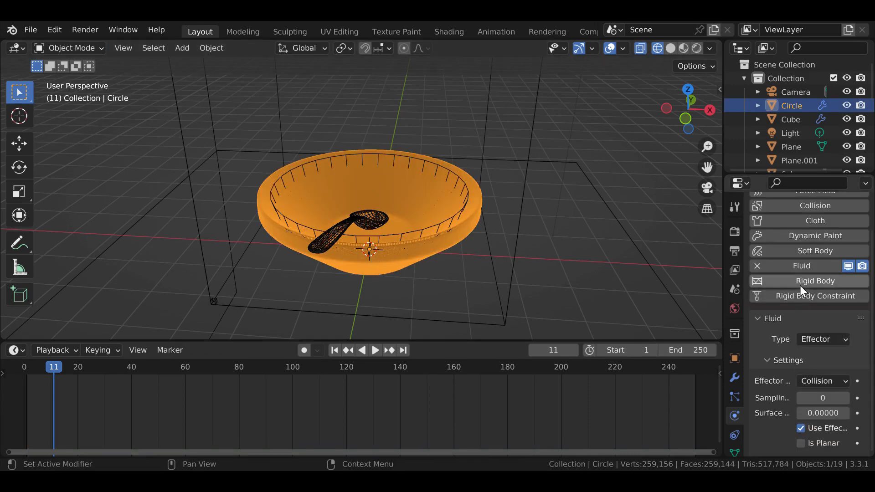
left_click(775, 287)
scroll(789, 367, "down", 5)
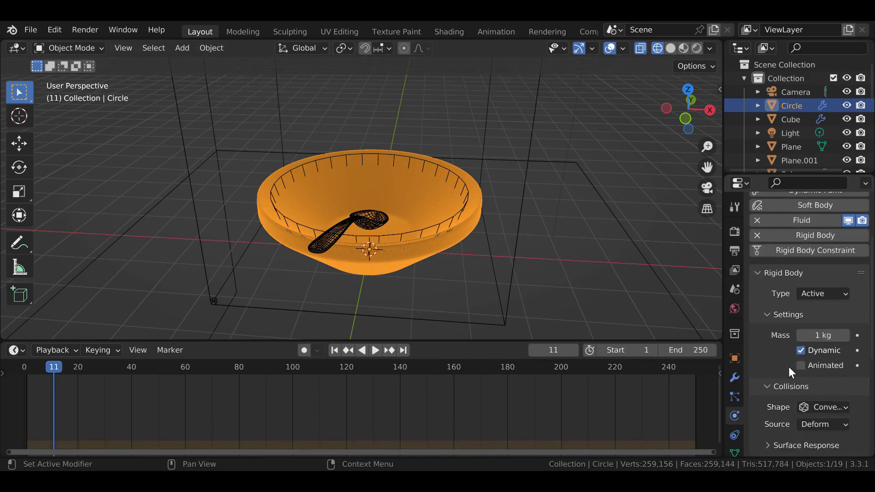
left_click(811, 361)
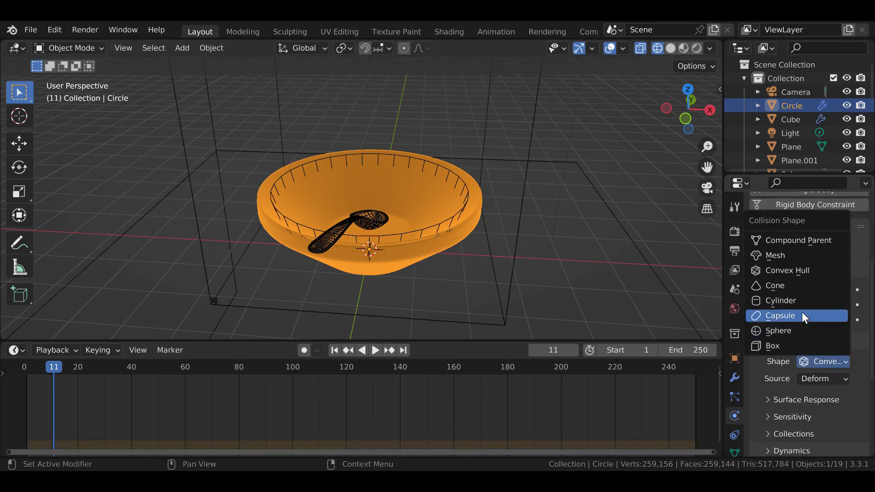
left_click(796, 257)
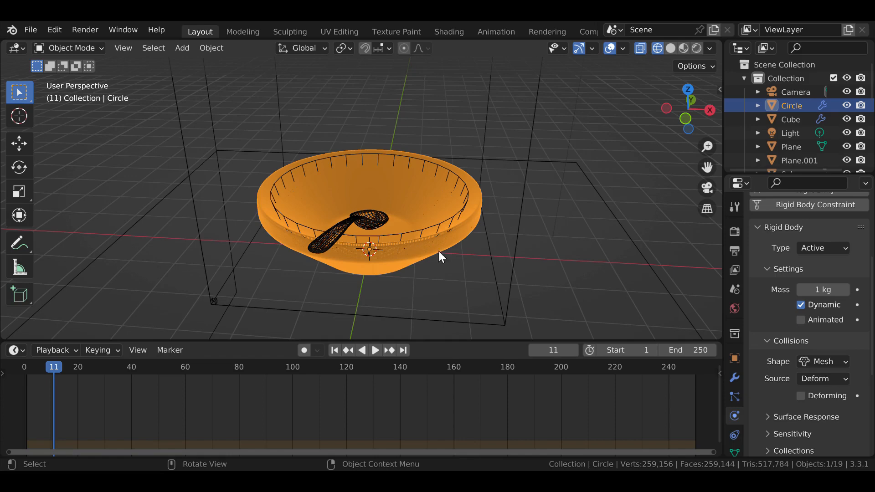
- Examine the bowl's rigid body collision settings and its fluid effector settings
left_click(819, 359)
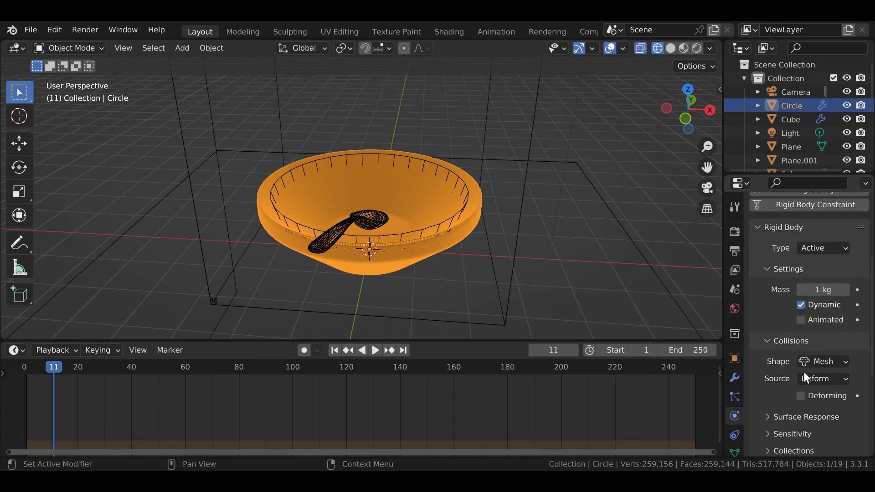
scroll(793, 384, "down", 4)
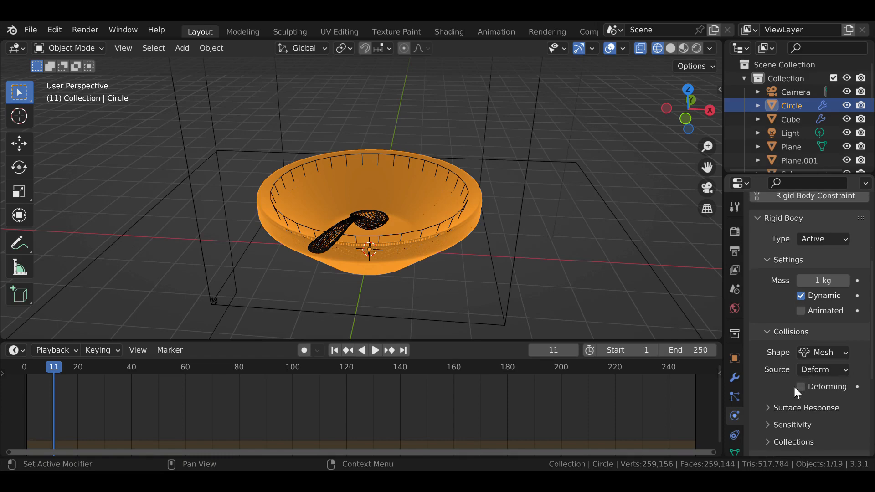
scroll(791, 395, "down", 3)
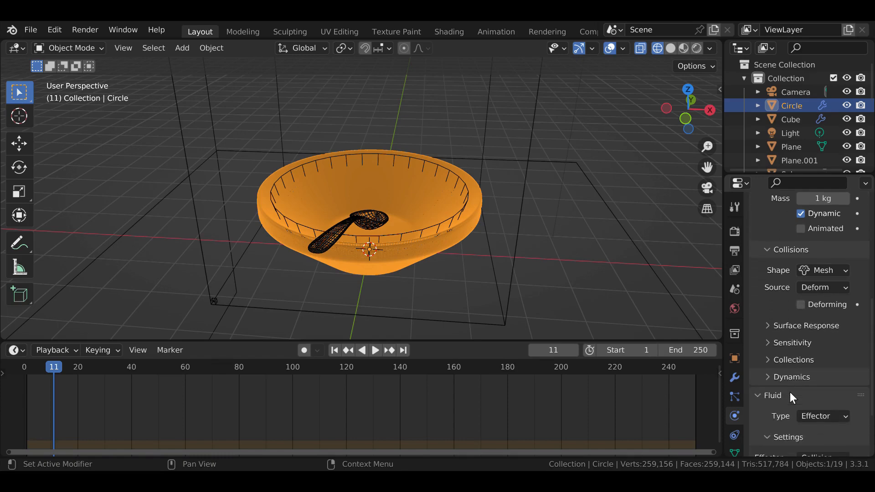
scroll(790, 392, "down", 1)
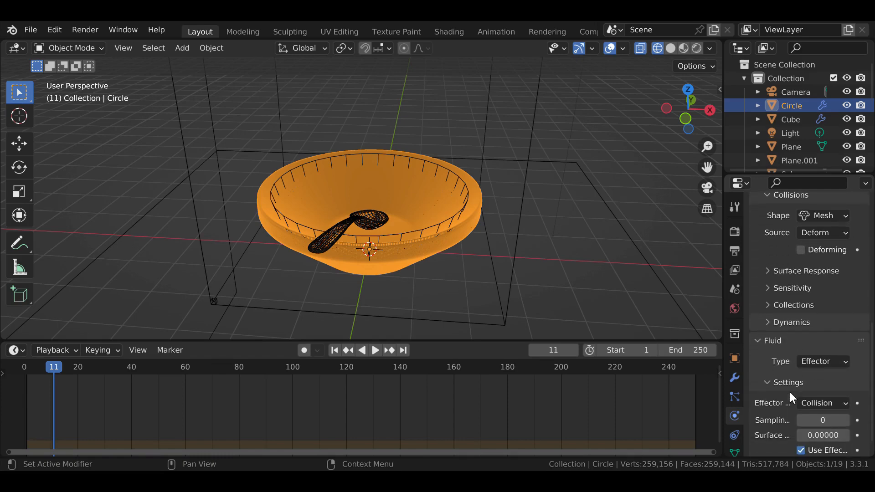
scroll(789, 392, "up", 3)
scroll(789, 392, "up", 7)
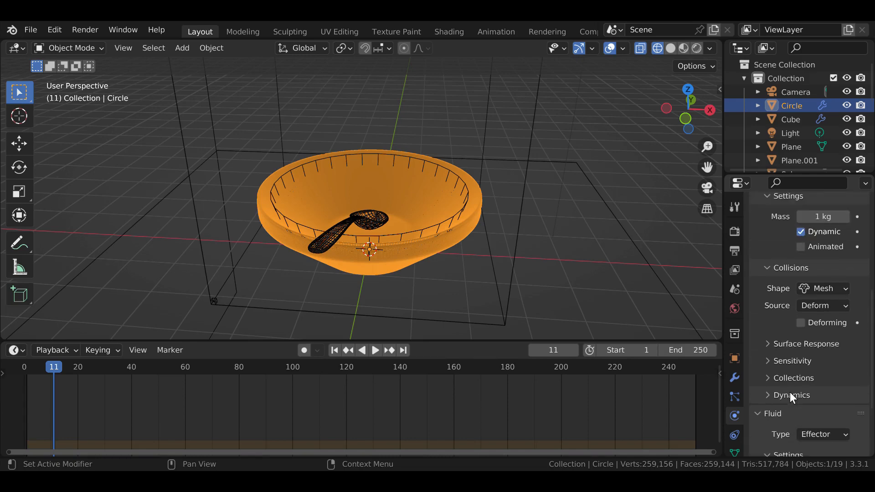
scroll(793, 390, "up", 3)
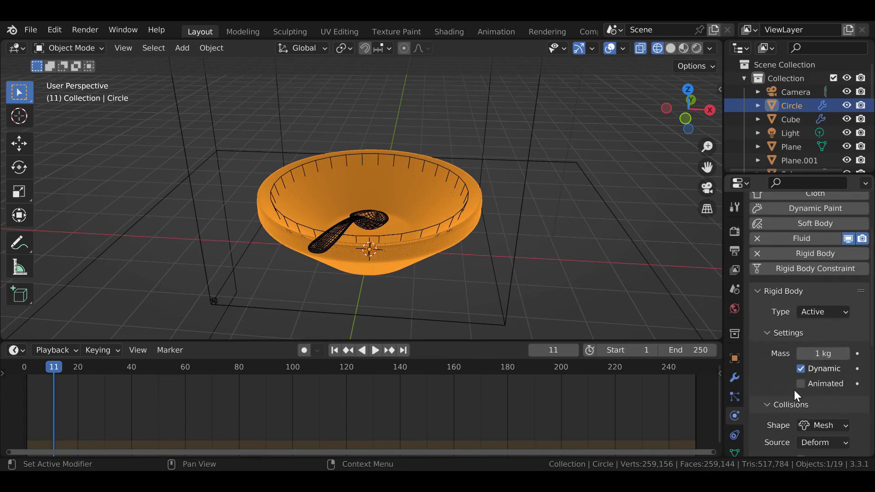
scroll(795, 388, "down", 3)
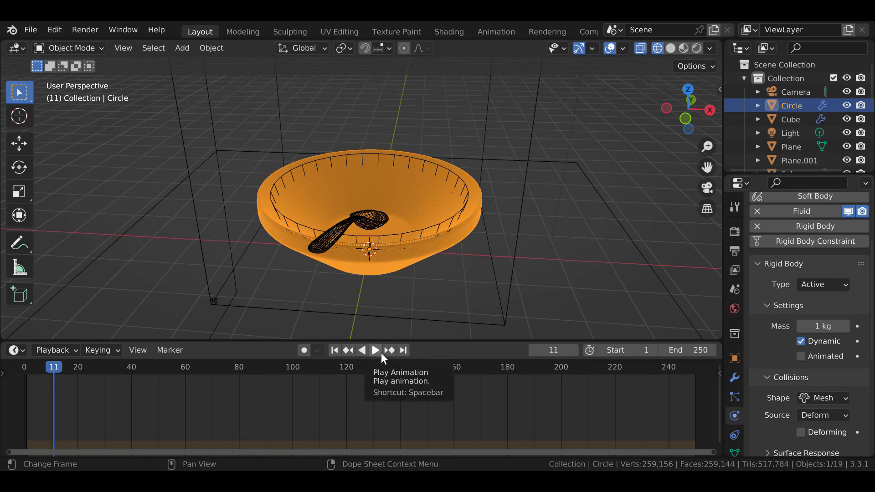
- Examine the scene's output properties, including the frame range, output path and file format
left_click(734, 251)
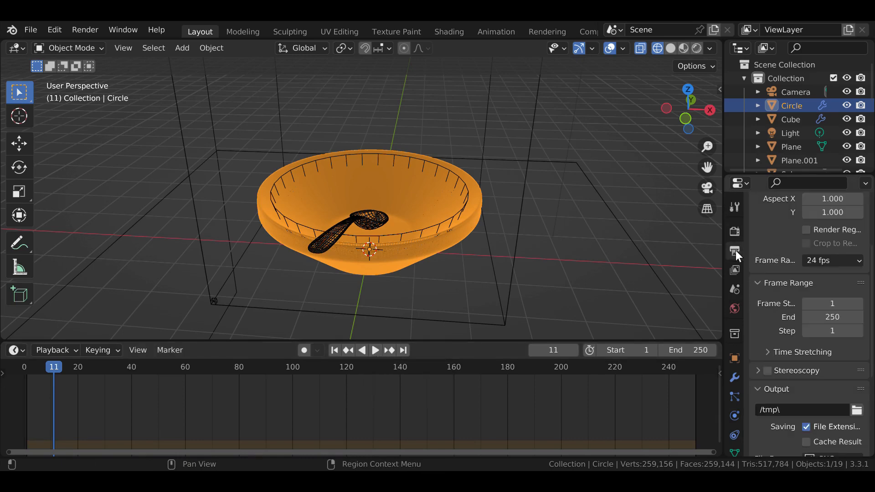
scroll(797, 392, "down", 2)
scroll(797, 392, "up", 2)
scroll(800, 397, "down", 1)
scroll(797, 392, "down", 1)
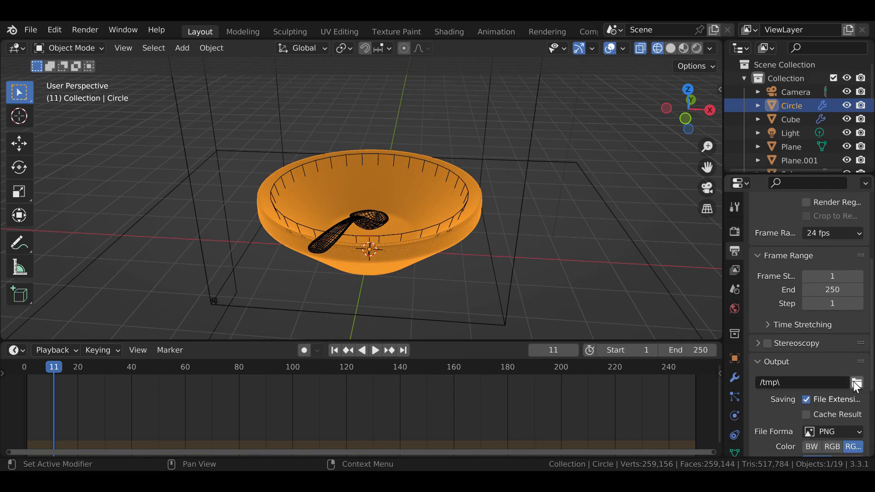
left_click(89, 34)
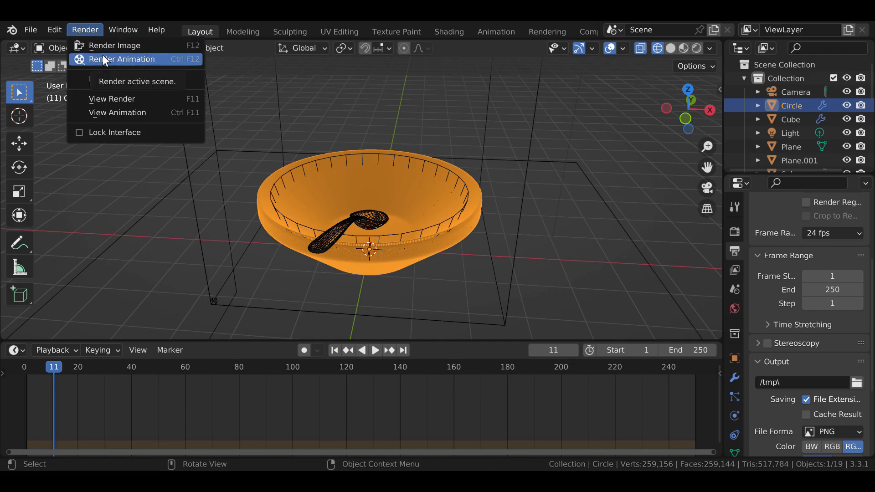
- Set the output file format to FFmpeg Video and expand its encoding settings
scroll(761, 326, "down", 4)
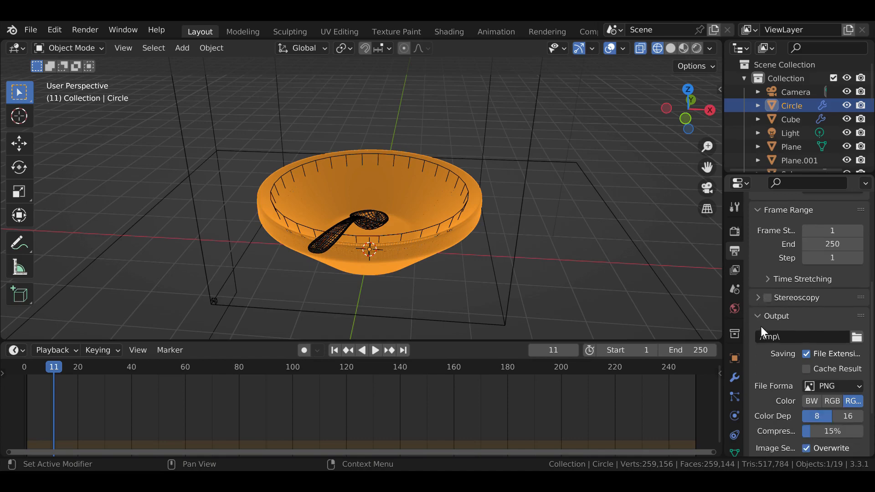
left_click(836, 368)
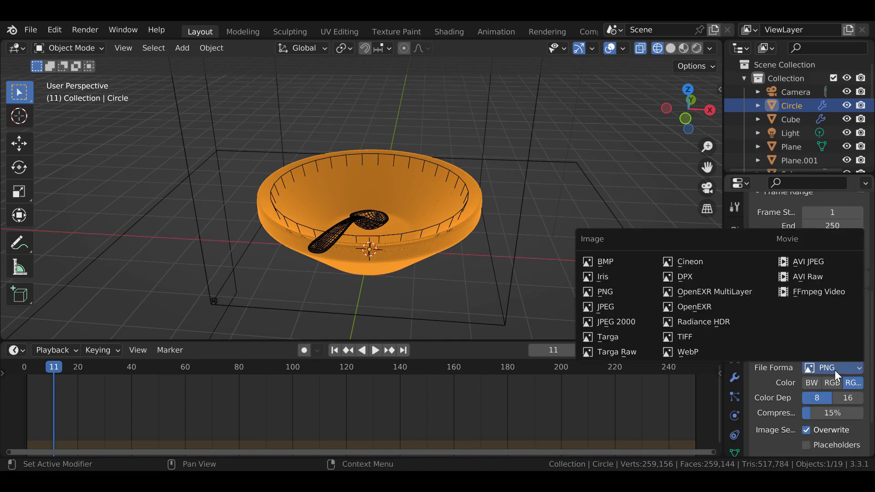
left_click(826, 293)
scroll(818, 337, "down", 1)
left_click(801, 411)
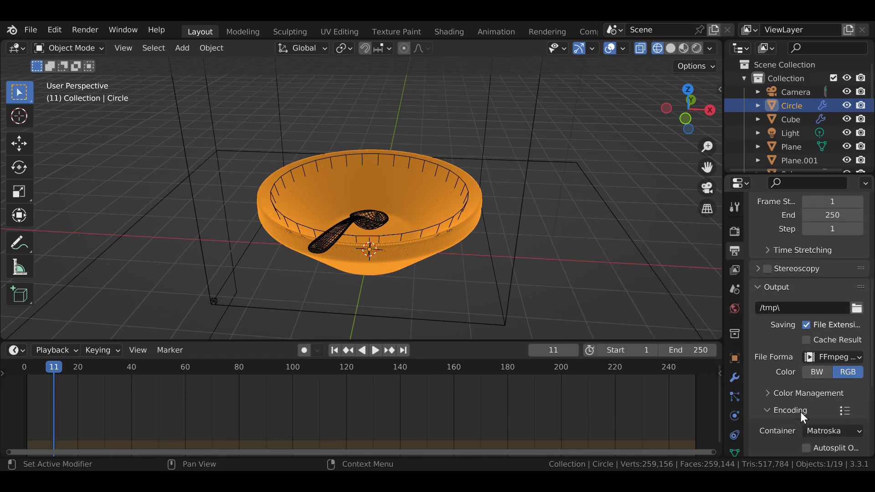
- Set the video encoding container to MPEG-4 and review the codec and audio settings
left_click(820, 431)
left_click(827, 386)
scroll(825, 388, "down", 8)
scroll(816, 387, "down", 4)
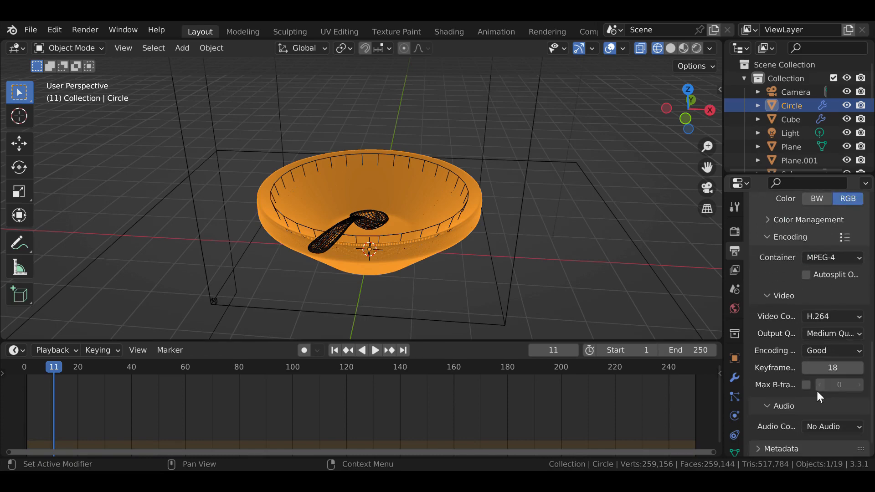
scroll(814, 381, "up", 8)
scroll(810, 363, "up", 1)
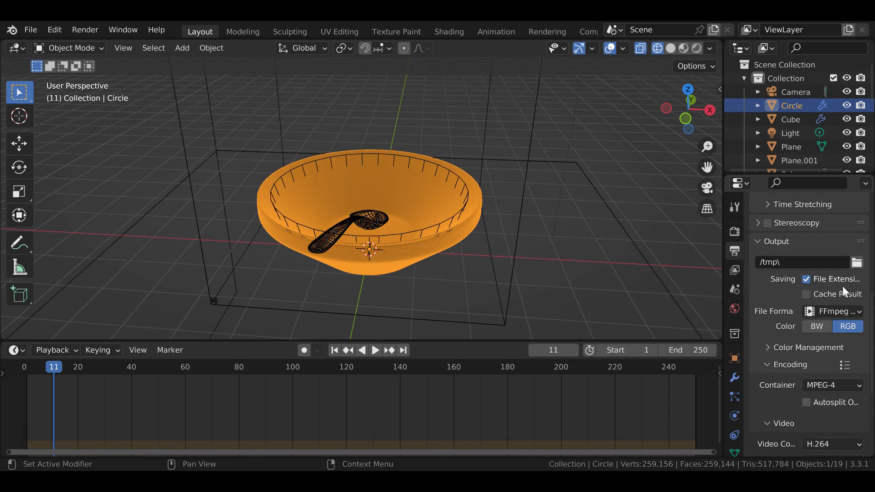
left_click(85, 29)
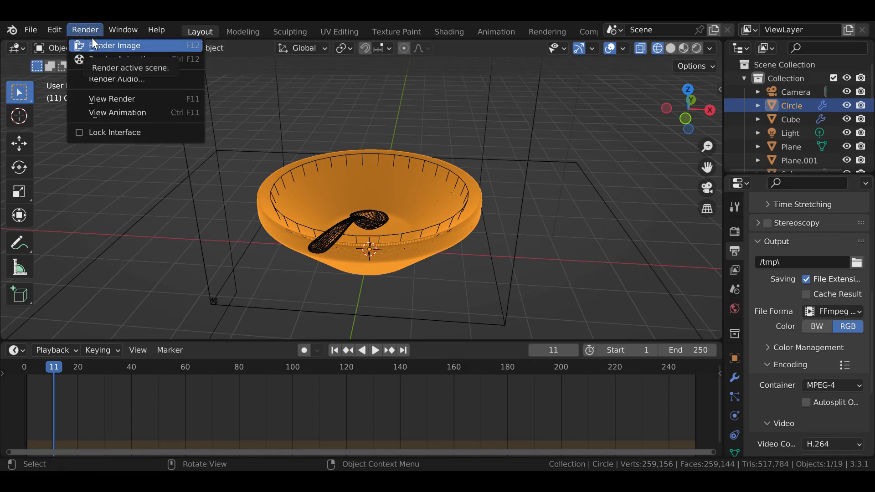
- Align the camera to a slightly raised view along the X axis, with the bowl and spoon centred
middle_click_drag(347, 193, 371, 235)
scroll(385, 209, "up", 2)
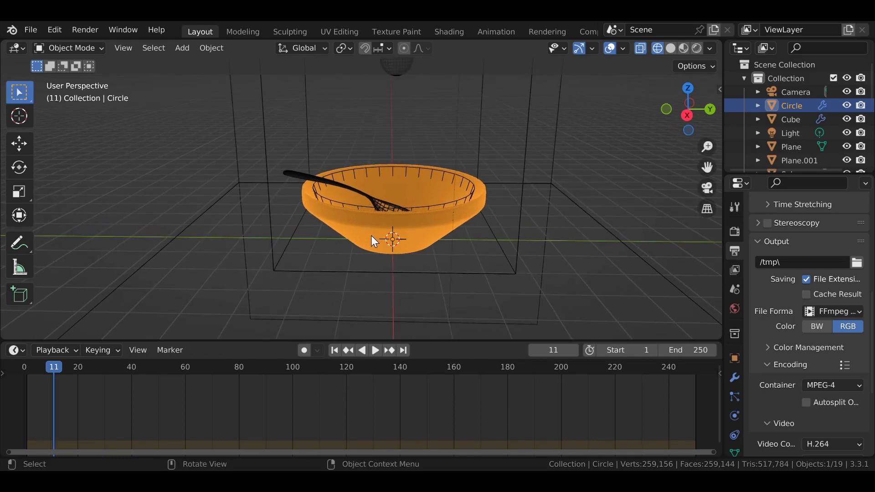
key("ctrl+alt+KP_0")
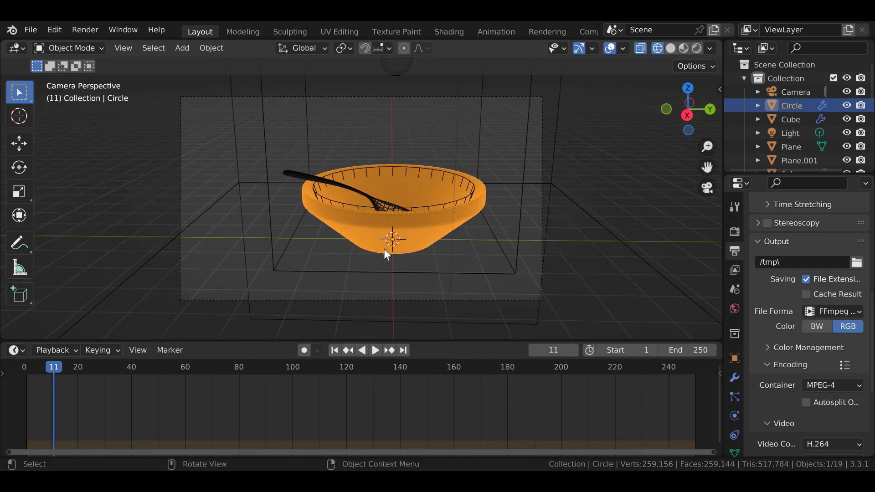
- Examine the scene's render settings, the output resolution and the frame range
left_click(735, 231)
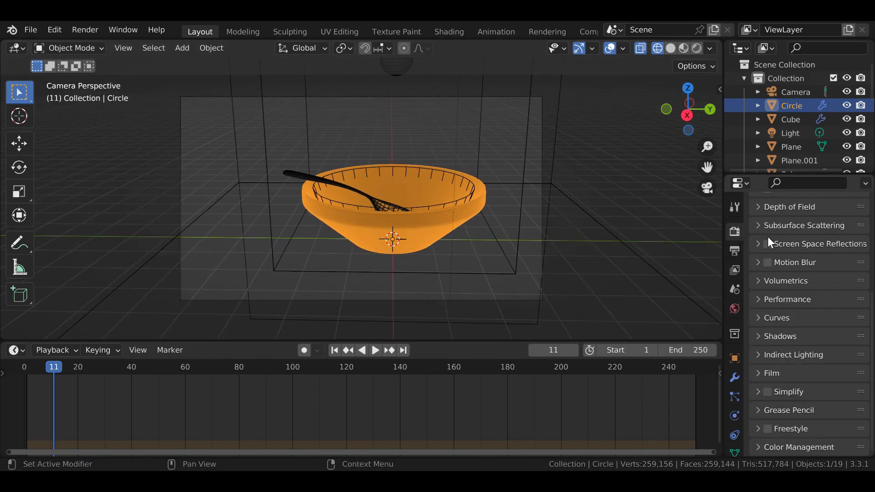
scroll(775, 255, "up", 2)
scroll(778, 261, "up", 5)
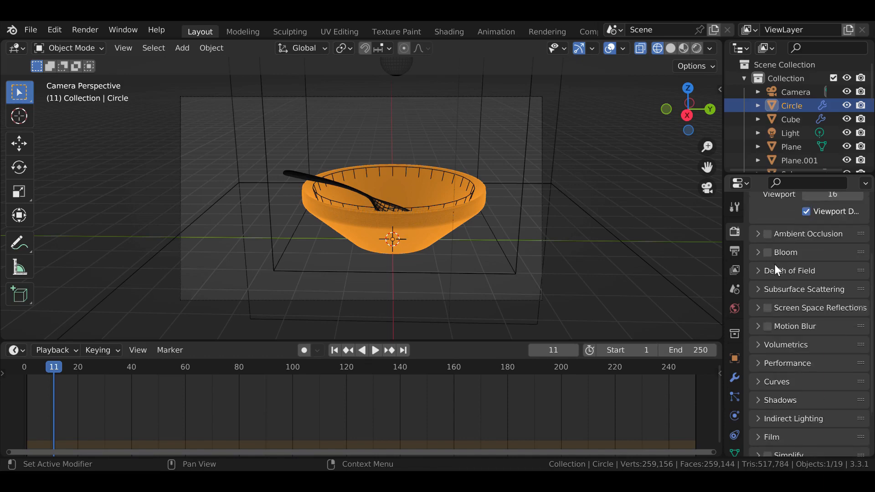
left_click(733, 258)
scroll(762, 251, "up", 1)
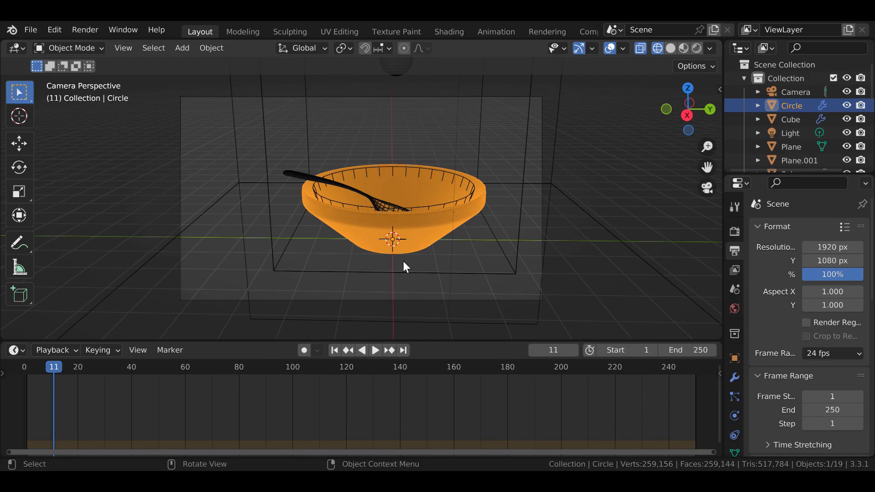
middle_click_drag(402, 259, 305, 238)
scroll(312, 237, "up", 5)
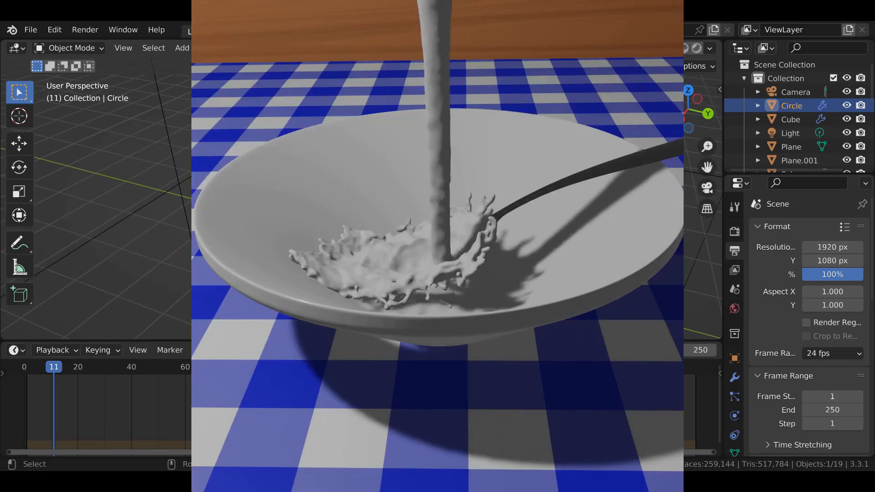
middle_click_drag(312, 238, 347, 248)
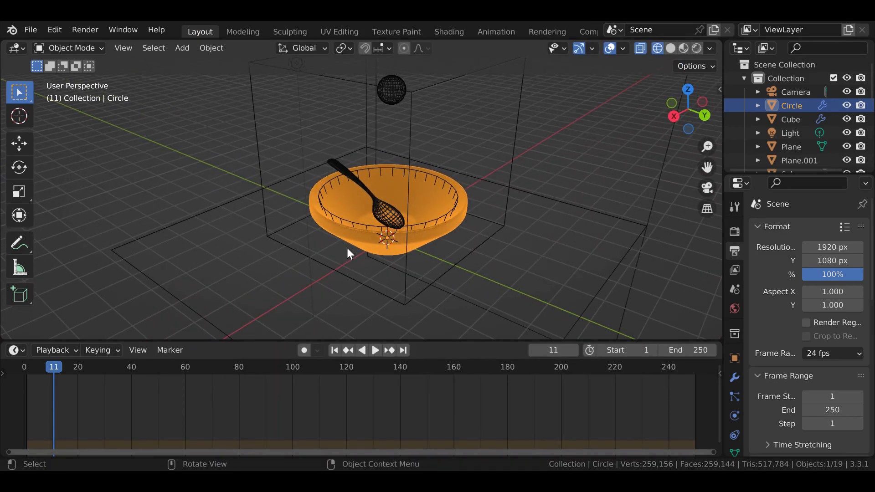